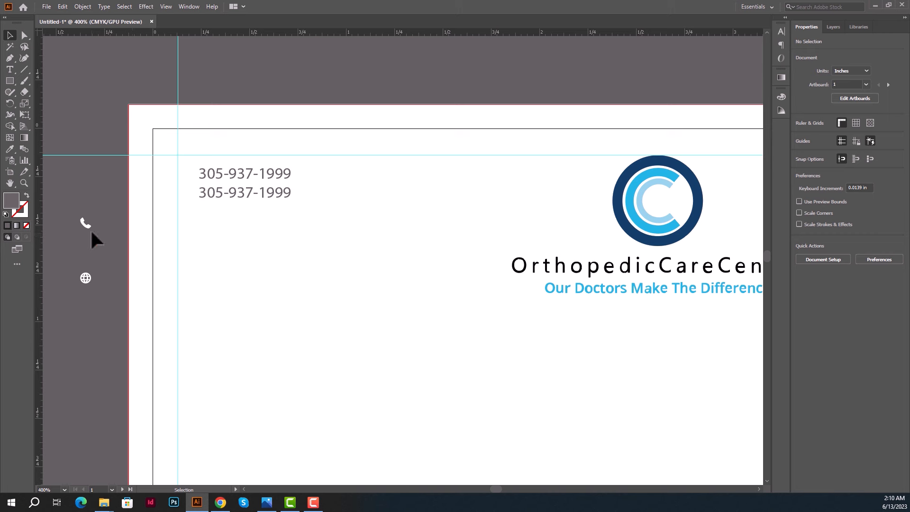
Place the phone icon beside the first phone number and colour it the logo's cyan.
drag(86, 224, 189, 178)
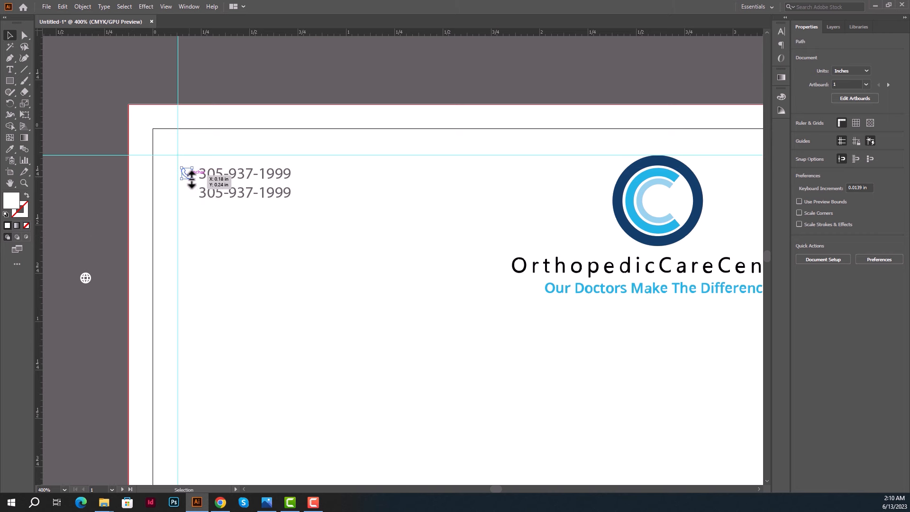
click(10, 150)
click(633, 204)
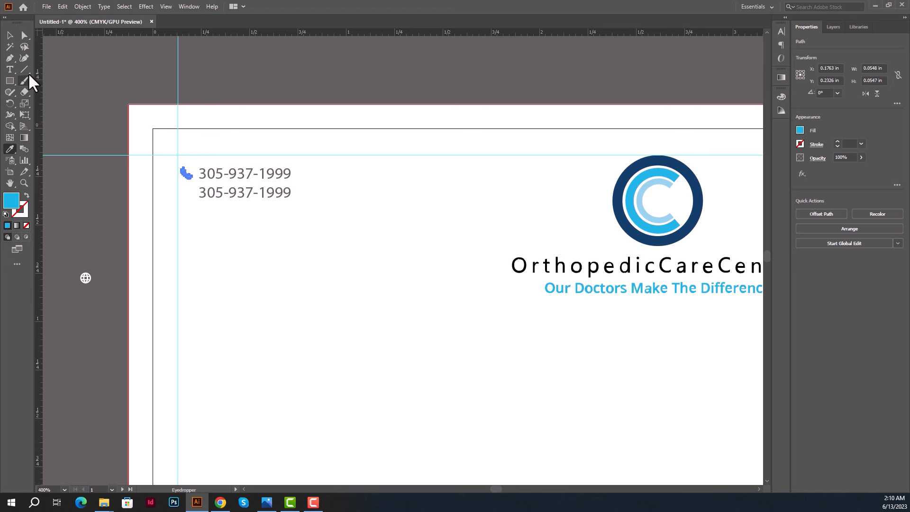
click(10, 36)
click(182, 188)
Copy the phone icon down beside the second phone number.
scroll(181, 188, up, 2)
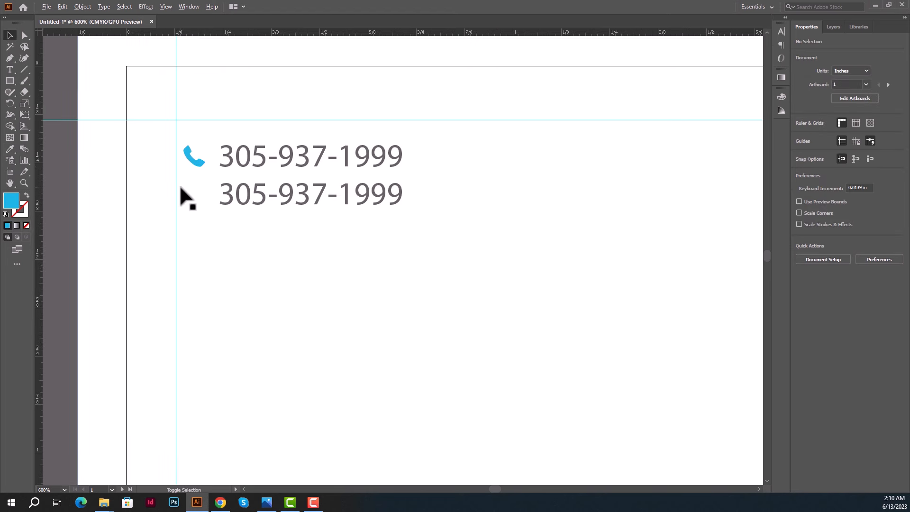
scroll(180, 188, up, 1)
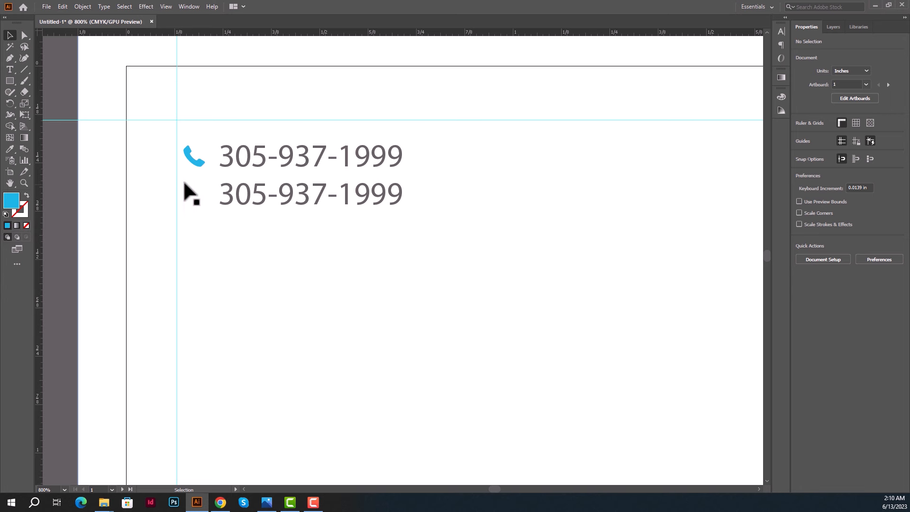
scroll(185, 180, up, 1)
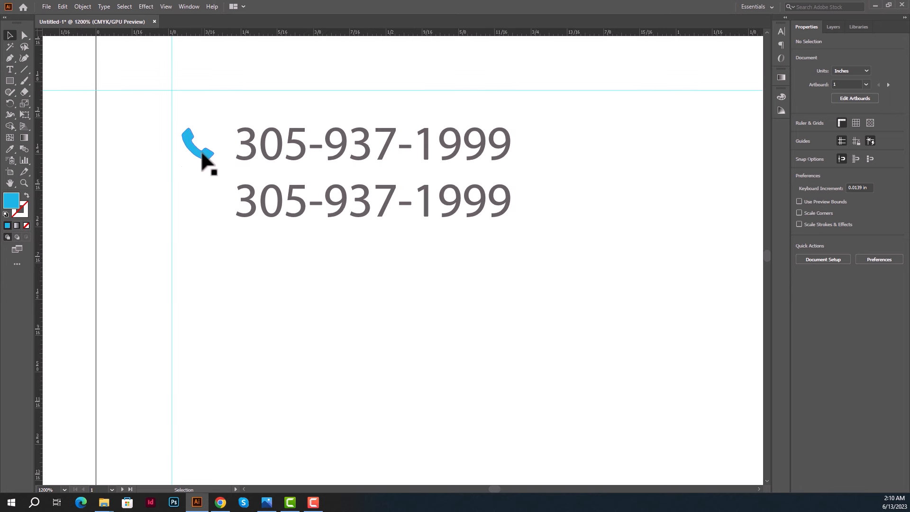
drag(203, 159, 204, 212)
Add a blue globe icon below the phone icons, with a copied number line beside it.
scroll(204, 212, down, 2)
drag(240, 260, 233, 231)
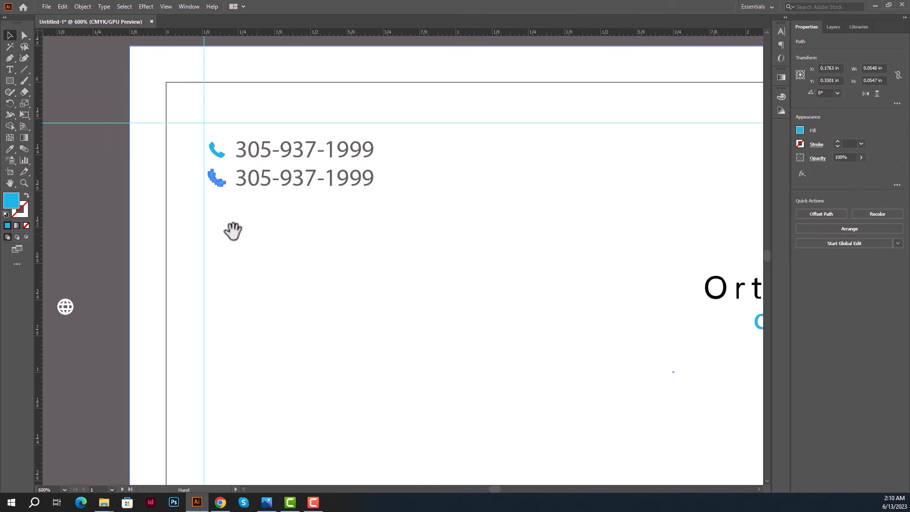
drag(69, 309, 224, 210)
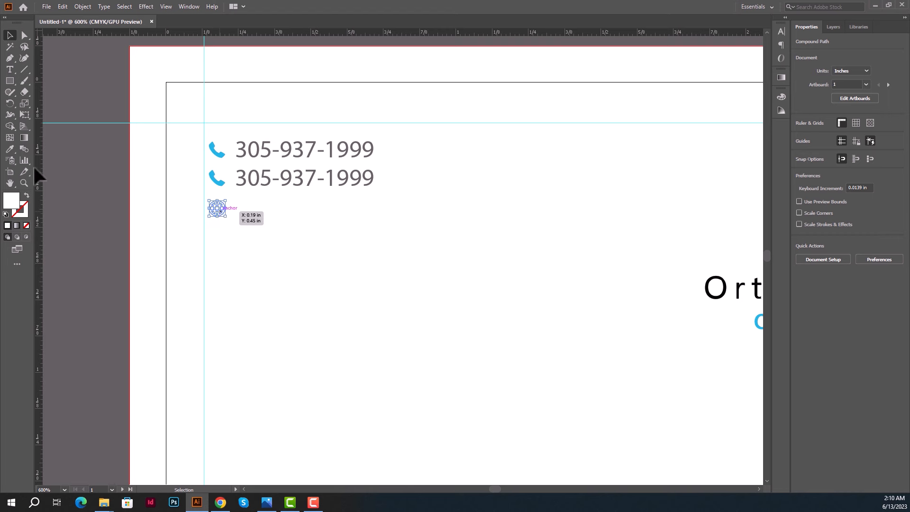
click(10, 149)
click(216, 183)
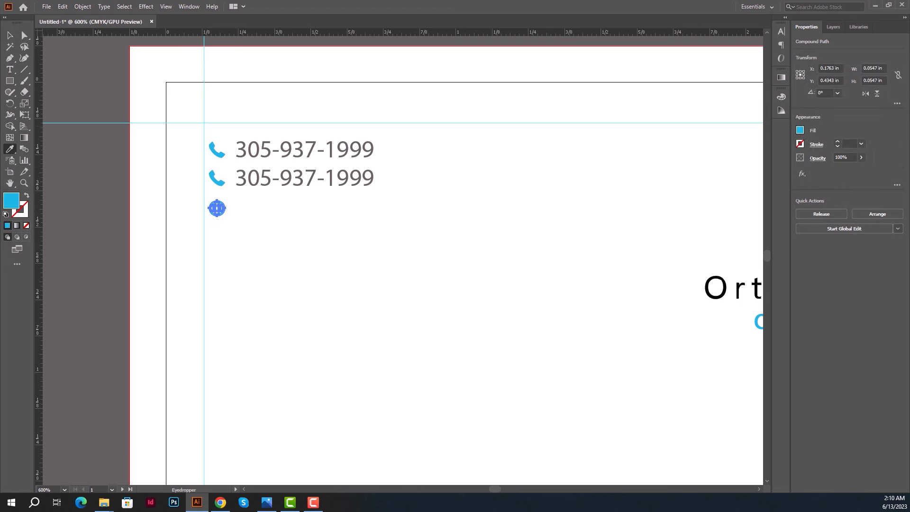
click(10, 35)
click(84, 168)
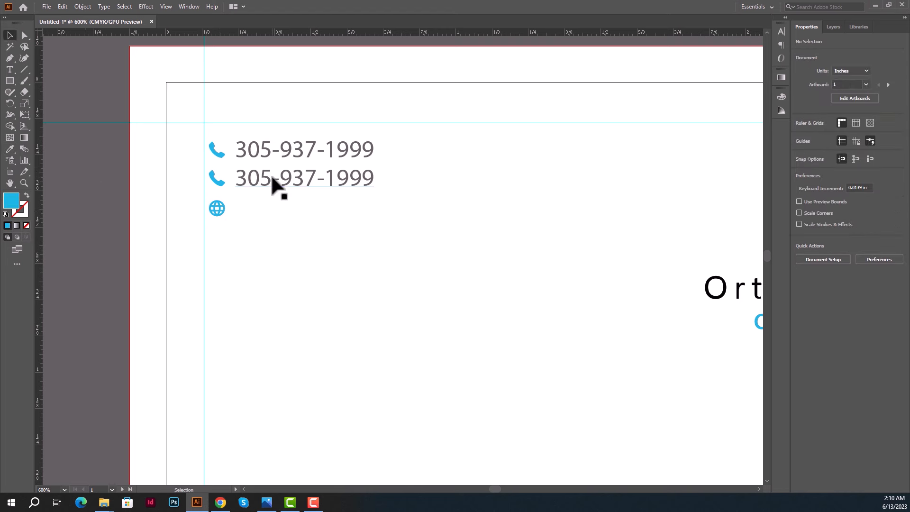
drag(274, 180, 272, 208)
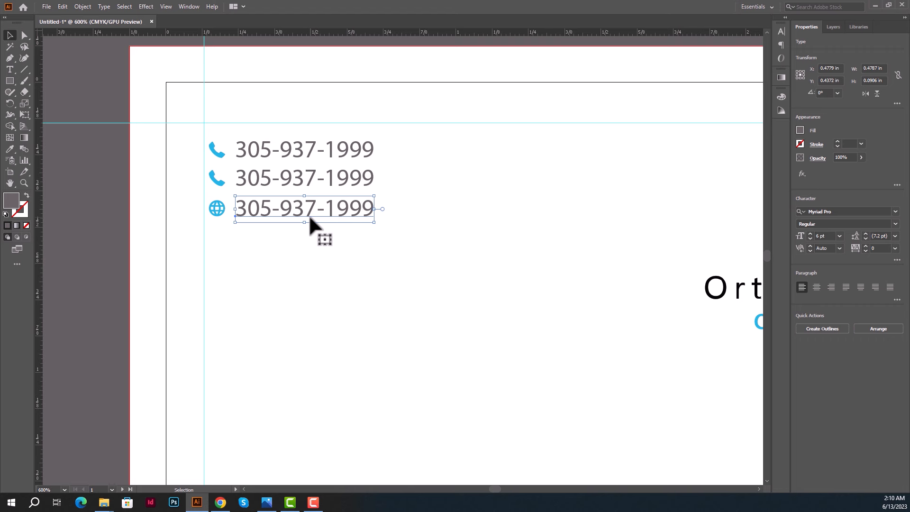
Change the font style of the three contact lines.
shift+click(306, 182)
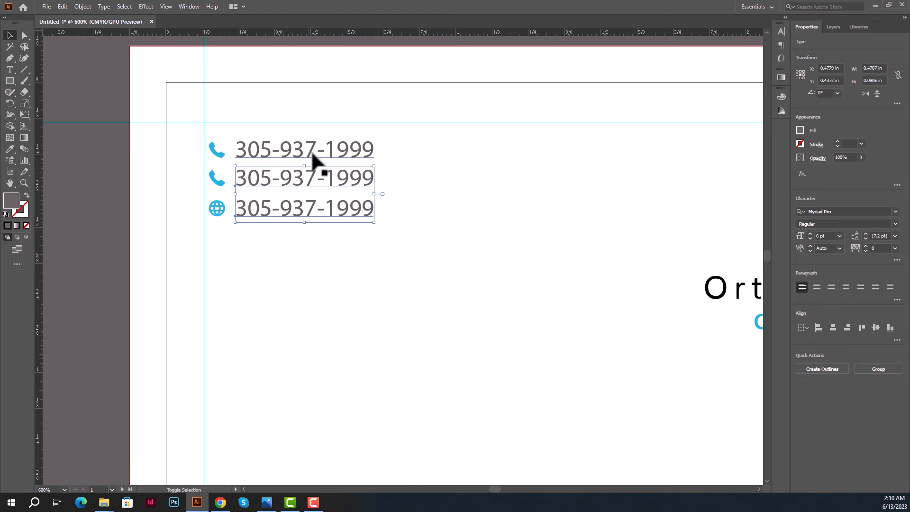
shift+click(313, 154)
click(847, 223)
scroll(849, 225, up, 1)
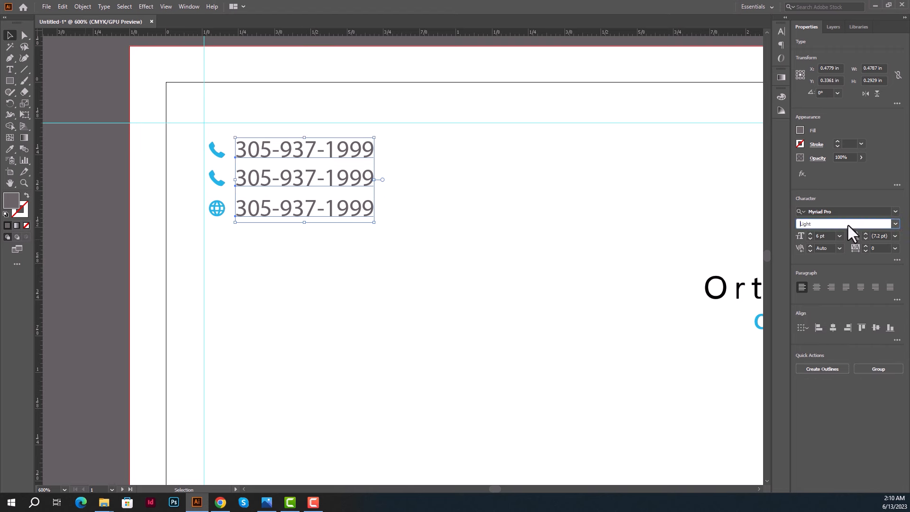
click(328, 281)
key(ctrl+minus)
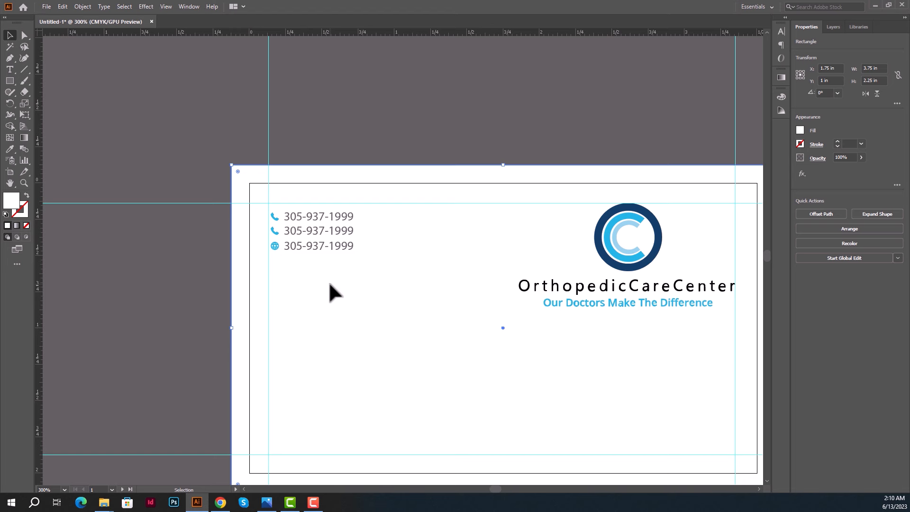
scroll(329, 281, up, 1)
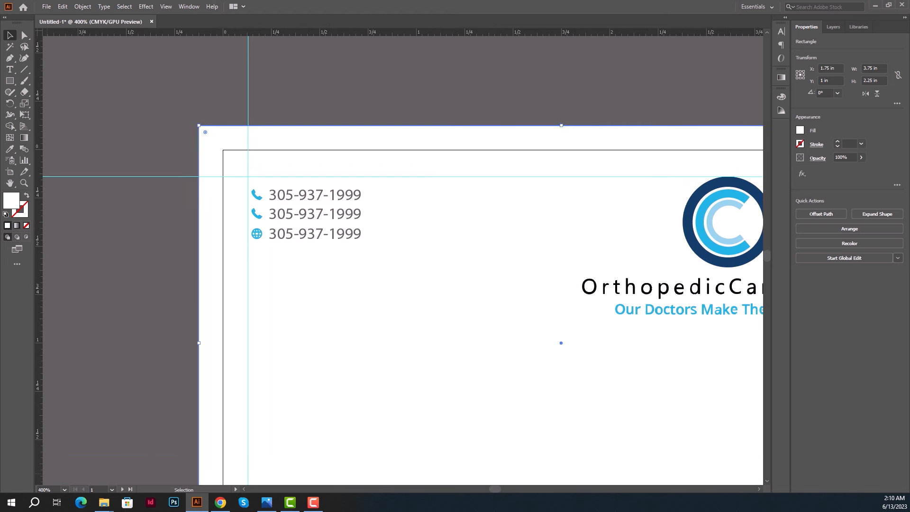
Paste the website address copied from the browser over the third contact line.
key(alt+Tab)
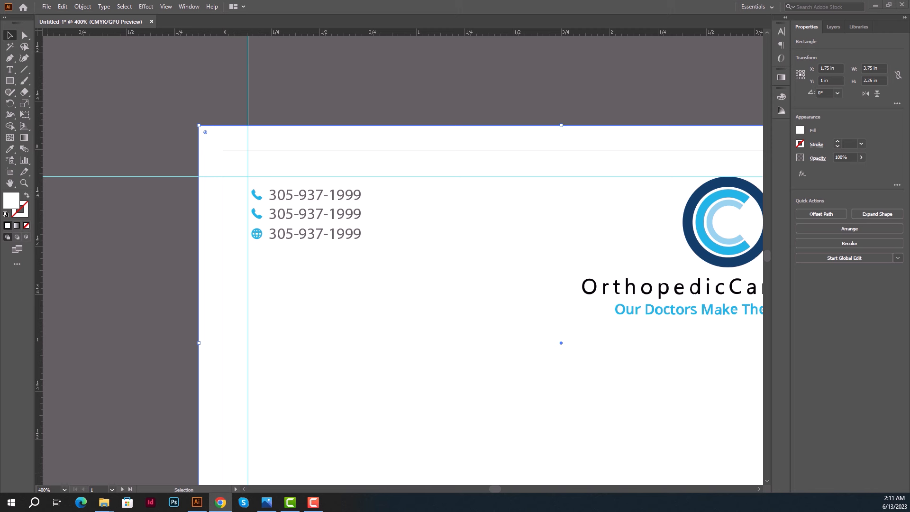
key(alt+Tab)
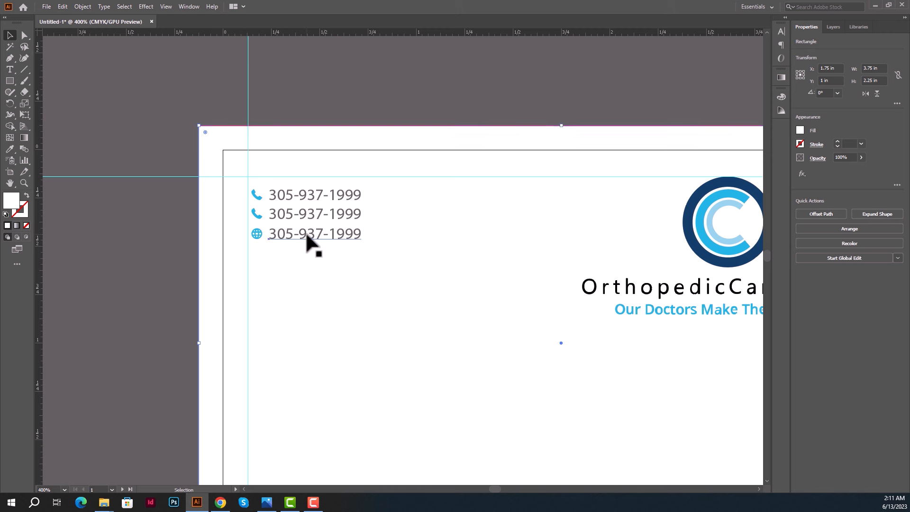
click(305, 231)
triple_click(305, 231)
key(ctrl+v)
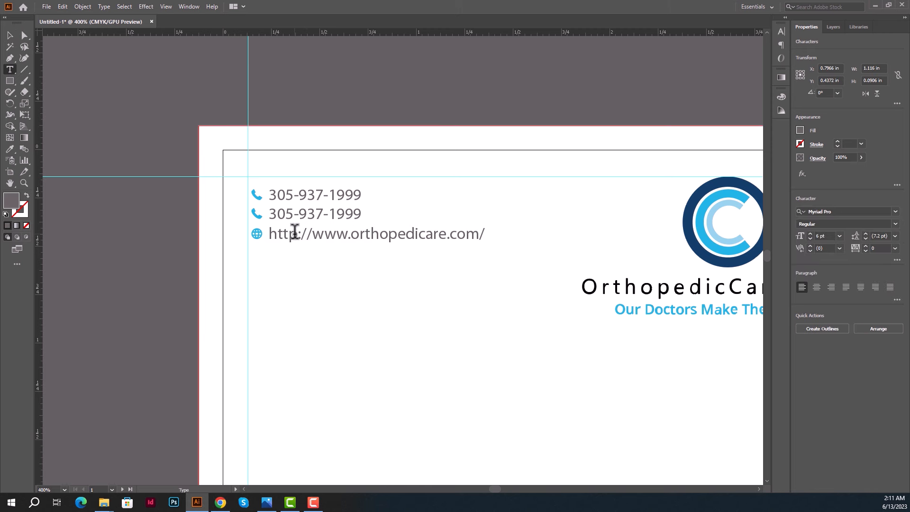
drag(313, 233, 268, 232)
click(273, 230)
key(Delete)
key(Delete)
key(Delete)
key(Delete)
key(Delete)
key(Delete)
key(Delete)
drag(435, 233, 467, 245)
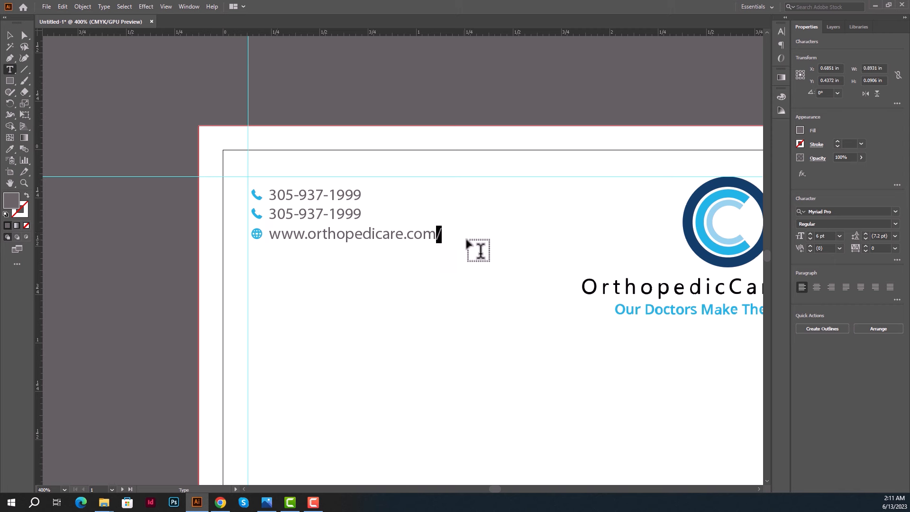
key(BackSpace)
key(alt+Tab)
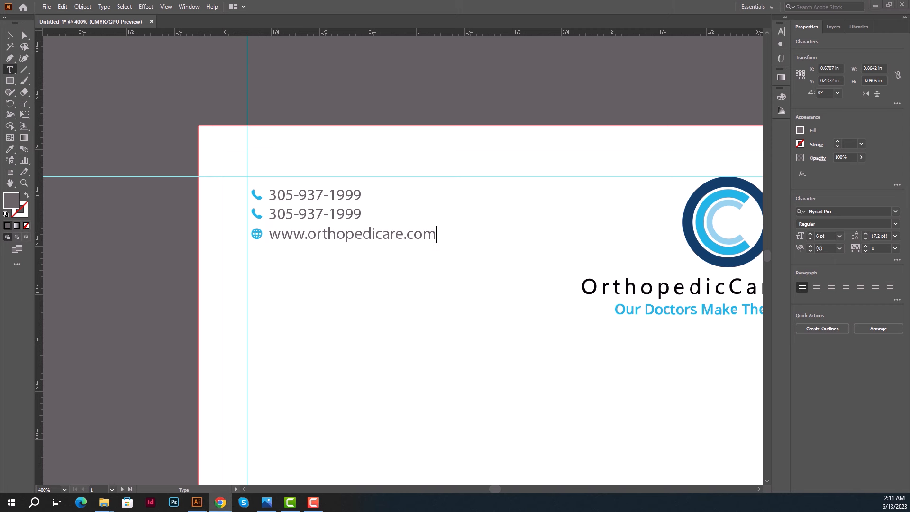
key(alt+Tab)
click(10, 35)
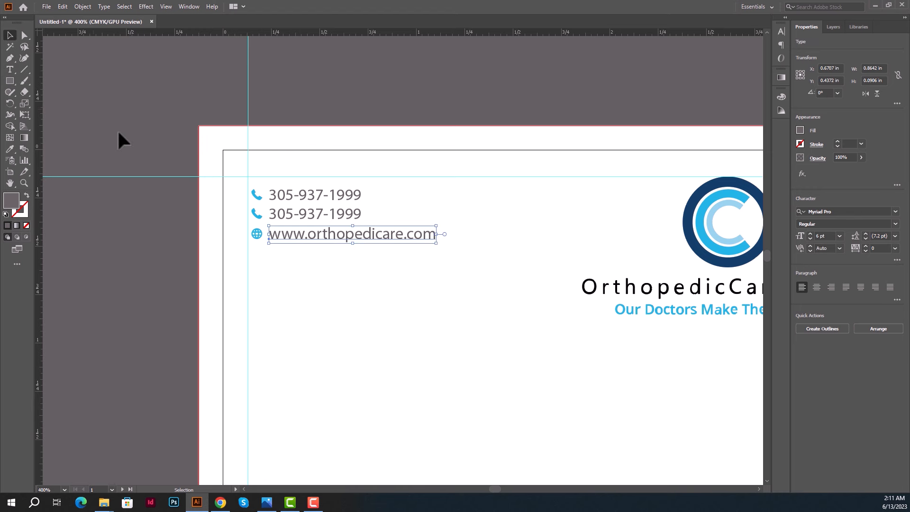
click(127, 140)
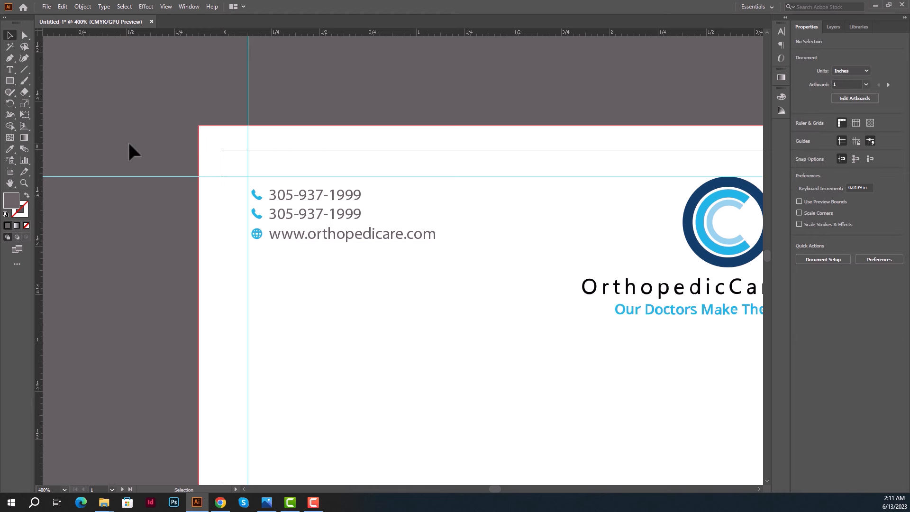
Duplicate the website line below itself and paste the clinic's street address into the copy.
scroll(95, 236, down, 3)
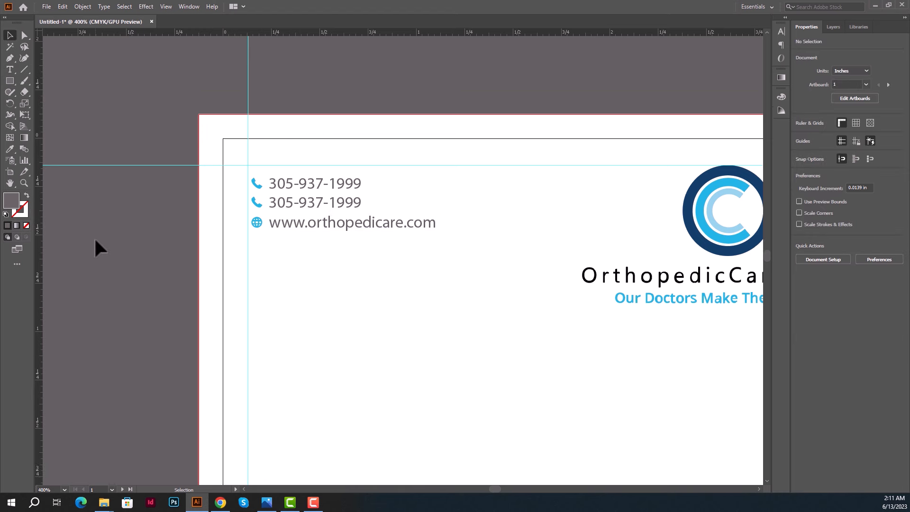
key(space)
drag(88, 242, 76, 240)
scroll(75, 241, down, 1)
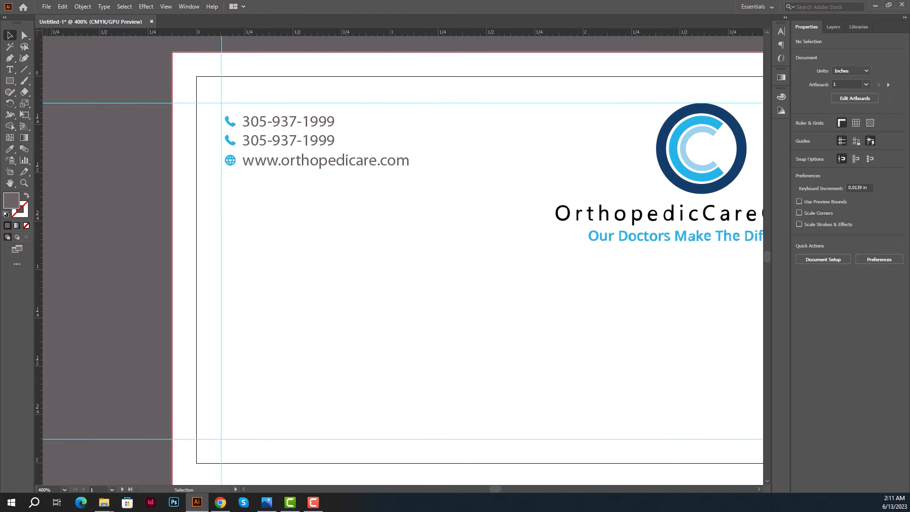
key(alt+Tab)
drag(301, 162, 280, 213)
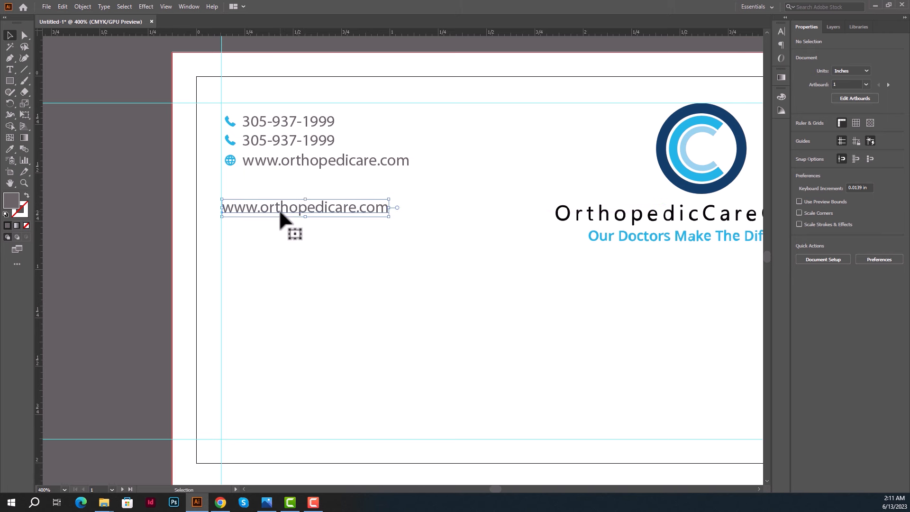
double_click(278, 208)
key(ctrl+a)
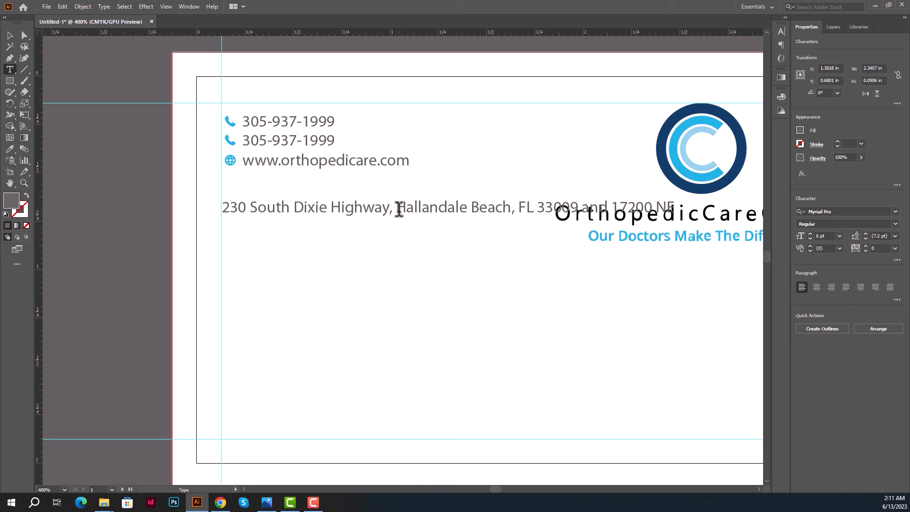
click(398, 209)
key(Return)
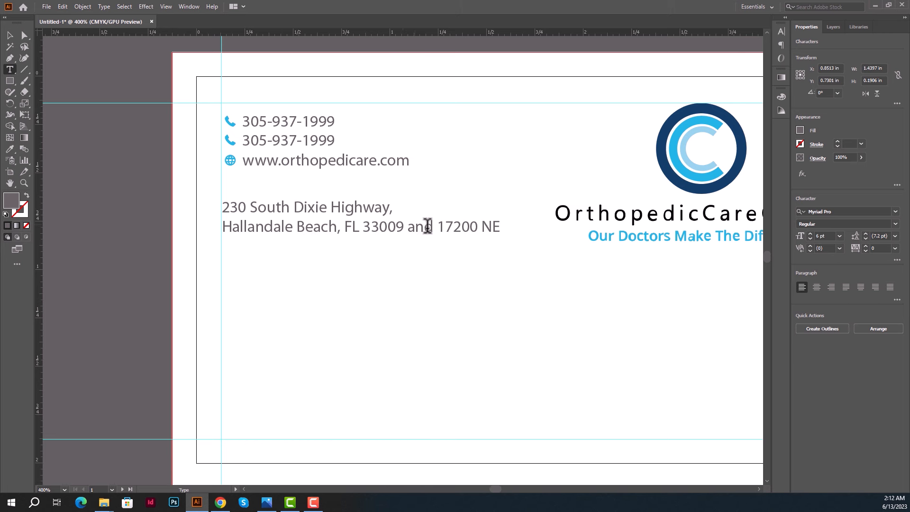
drag(408, 226, 541, 240)
key(BackSpace)
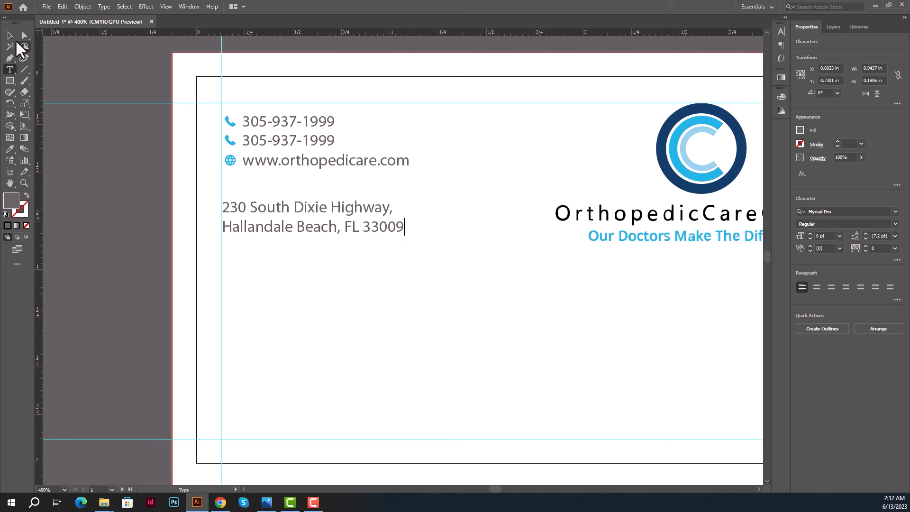
click(9, 35)
key(shift+Down)
key(shift+Down)
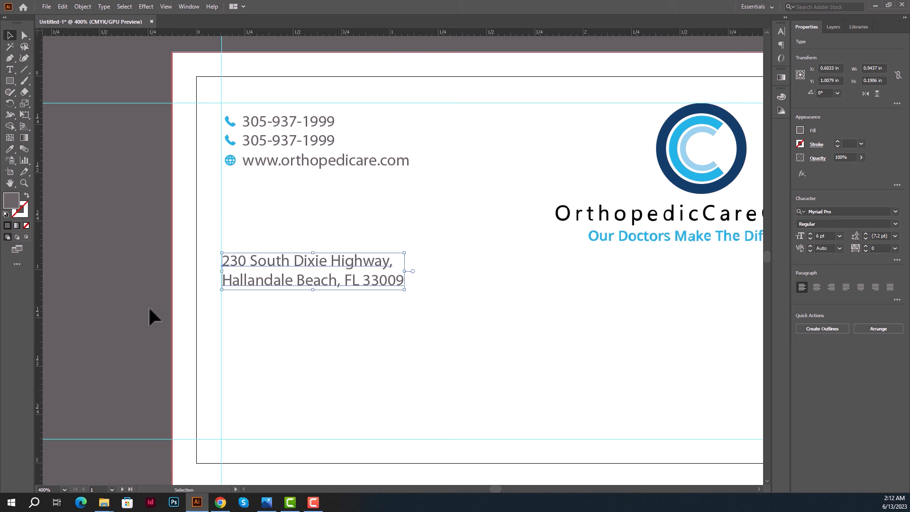
click(114, 309)
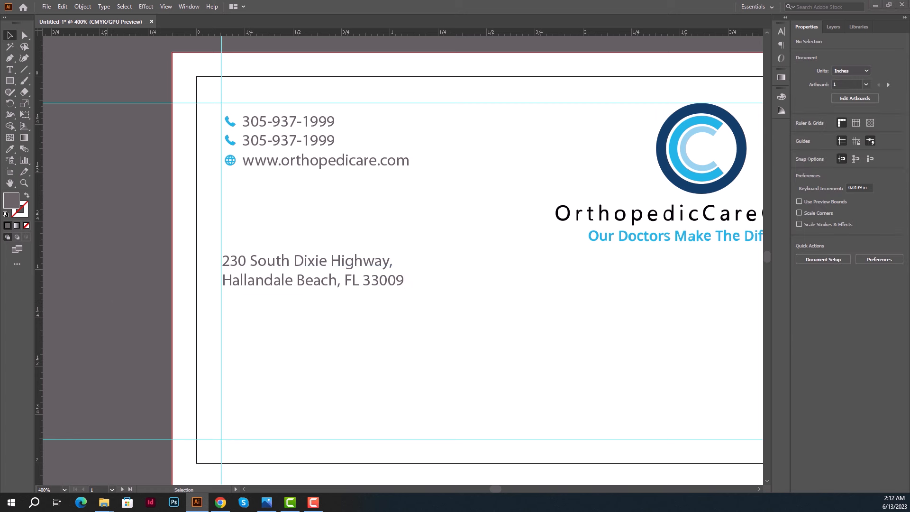
key(alt+Tab)
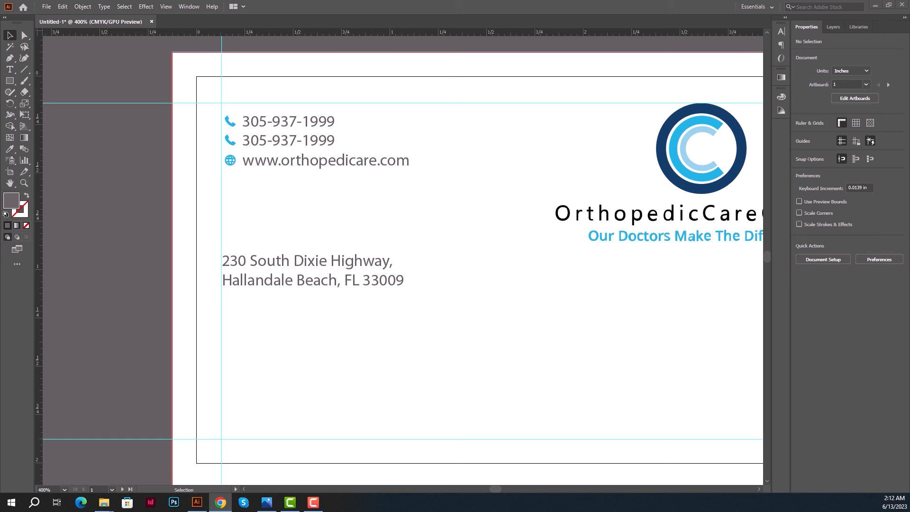
Duplicate the Hallandale Beach address block above the original.
key(alt+Tab)
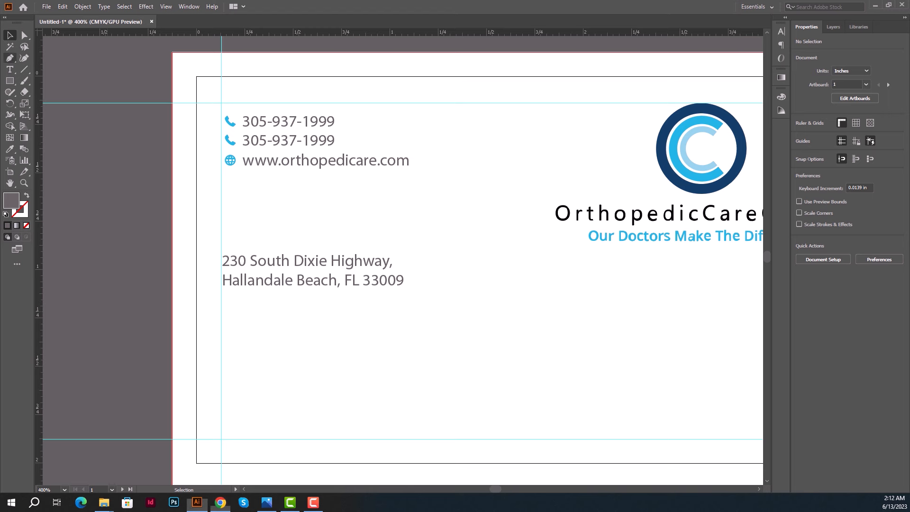
click(322, 259)
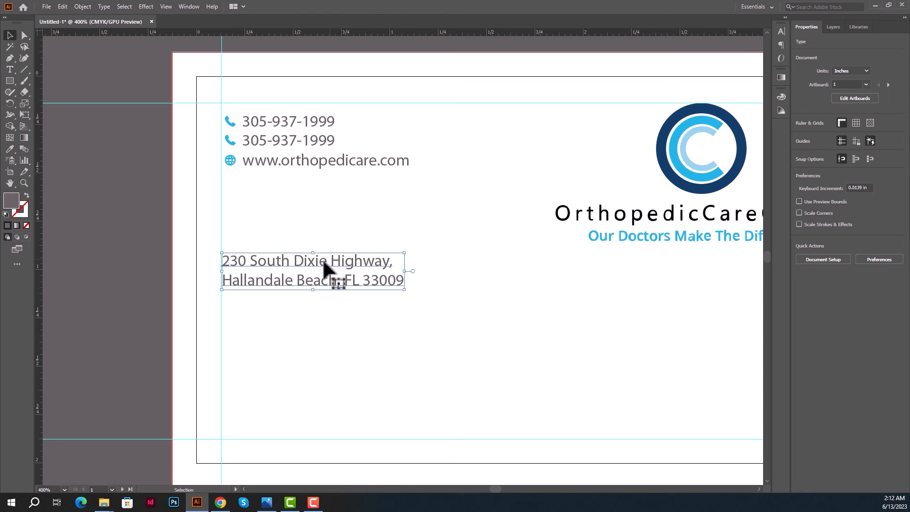
drag(323, 258, 320, 196)
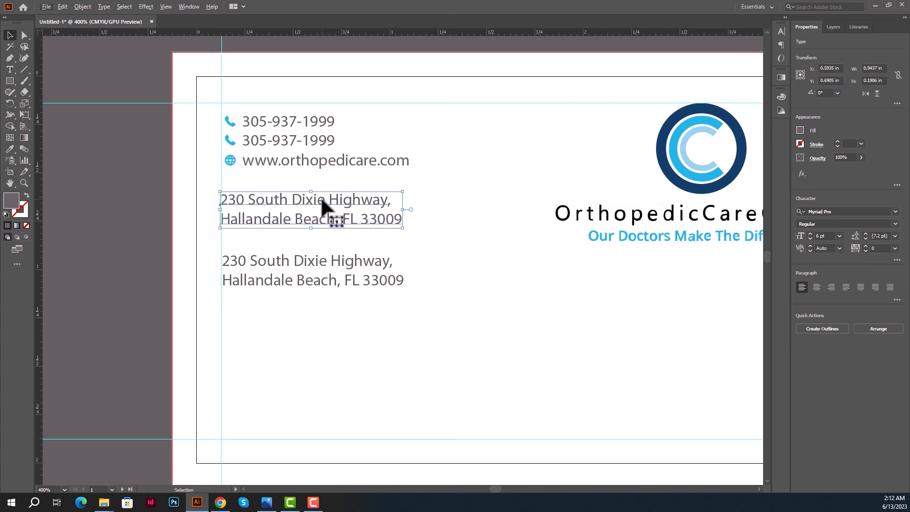
double_click(320, 197)
key(ctrl+a)
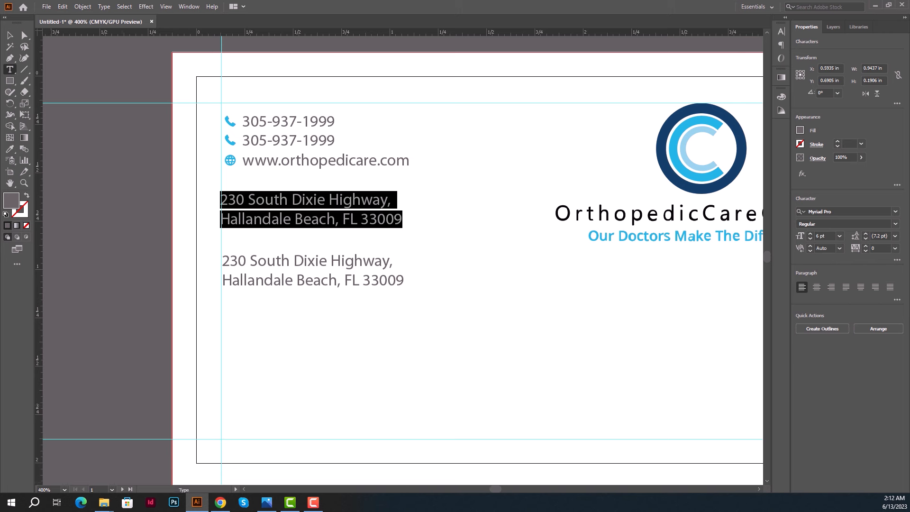
key(alt+Tab)
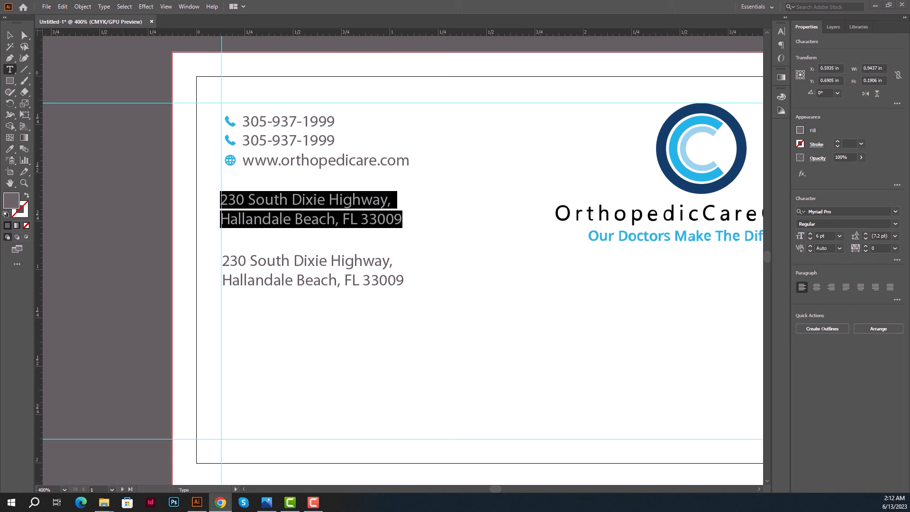
click(295, 216)
click(300, 216)
key(ctrl+a)
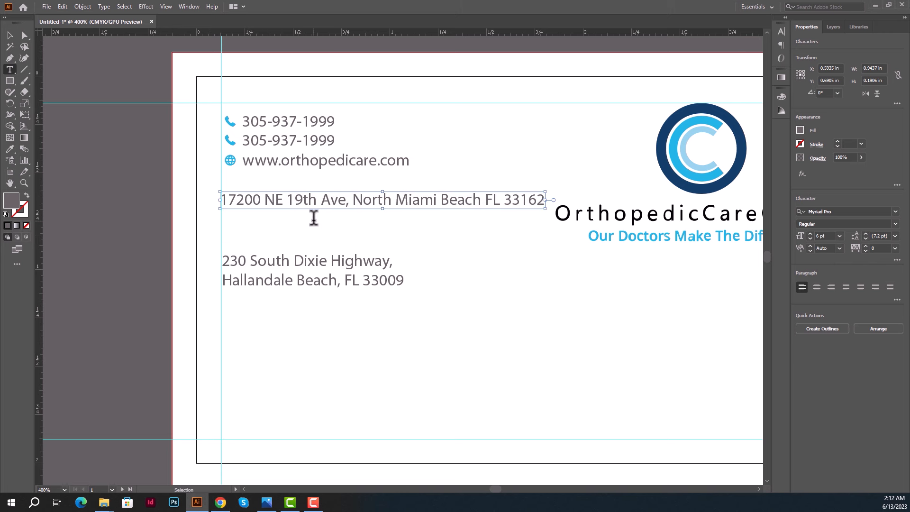
click(353, 199)
key(Return)
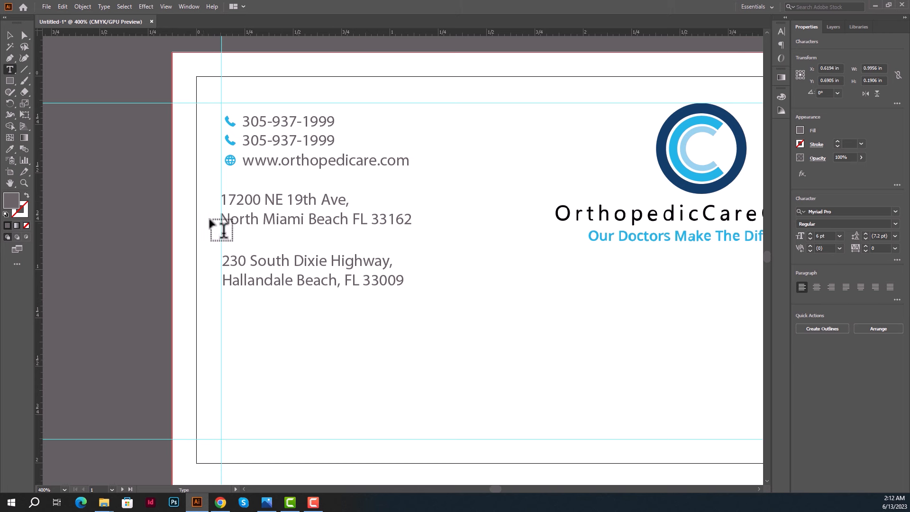
click(9, 36)
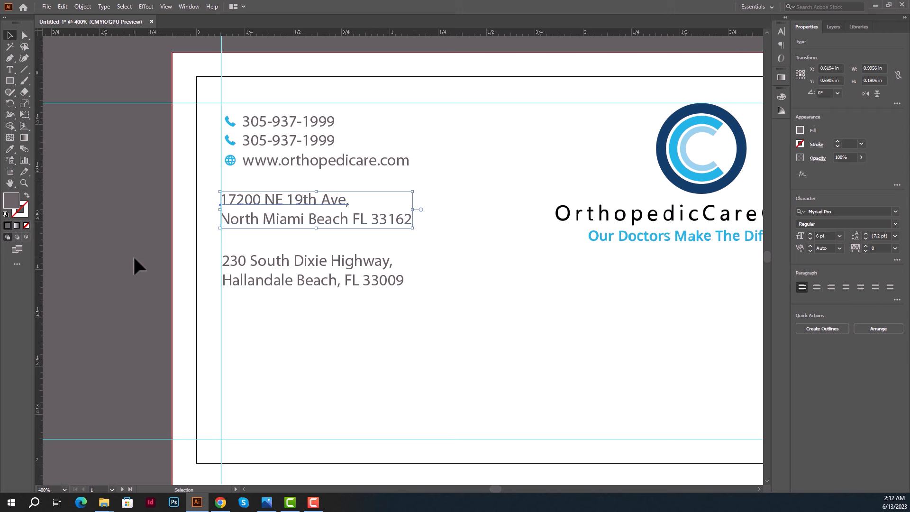
key(Up)
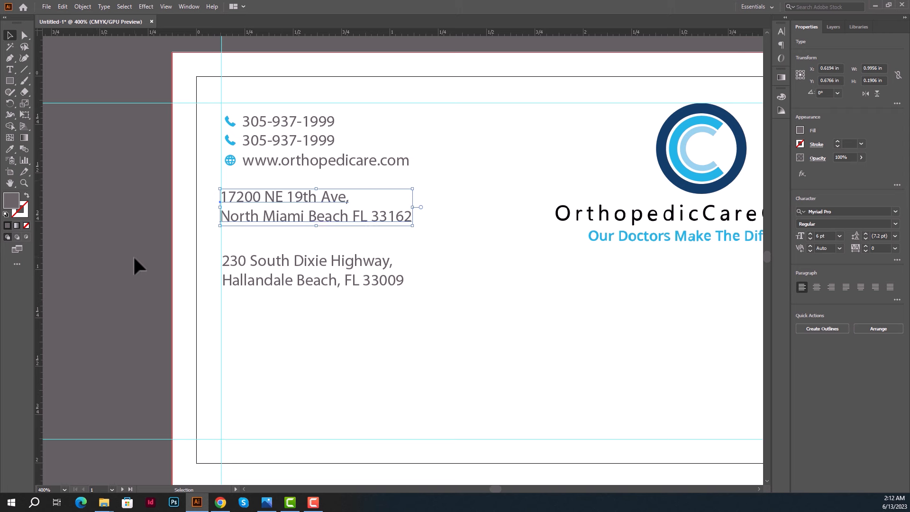
click(134, 260)
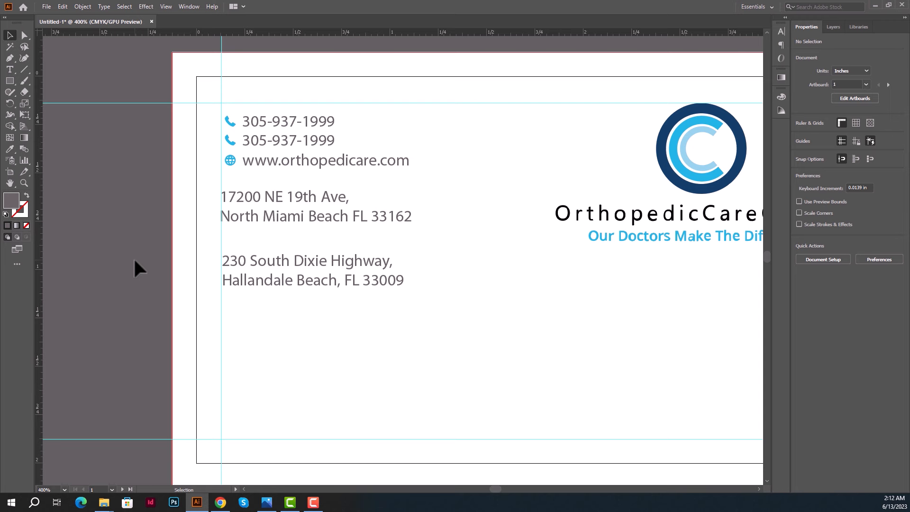
Undo the accidental background move, then left-align the three blue contact icons.
scroll(231, 243, up, 1)
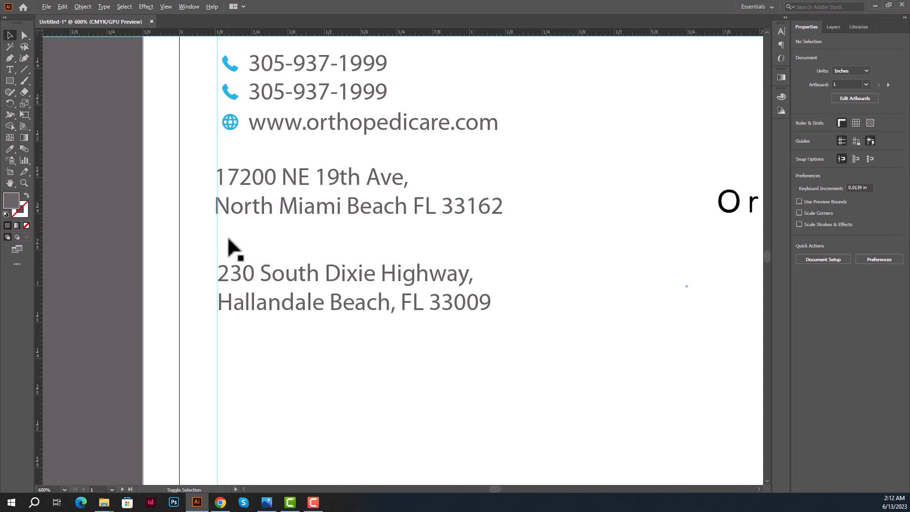
scroll(228, 238, up, 7)
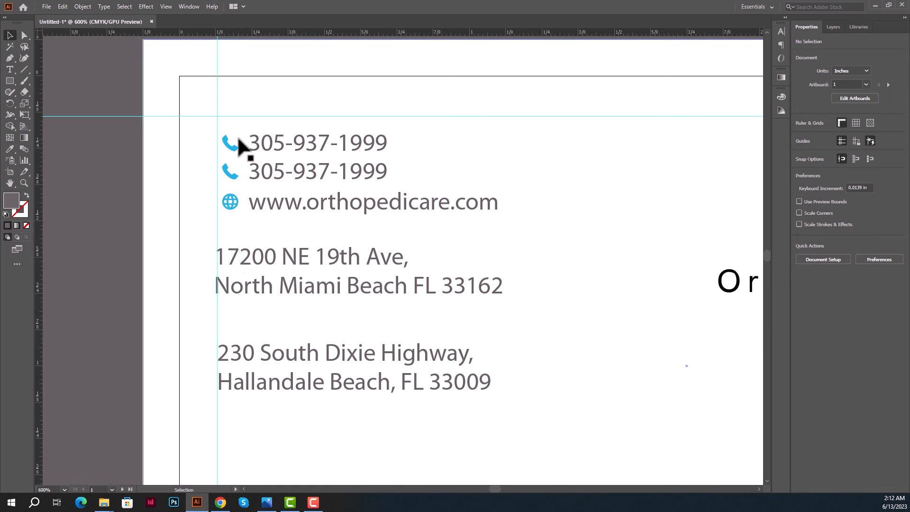
drag(235, 152, 225, 194)
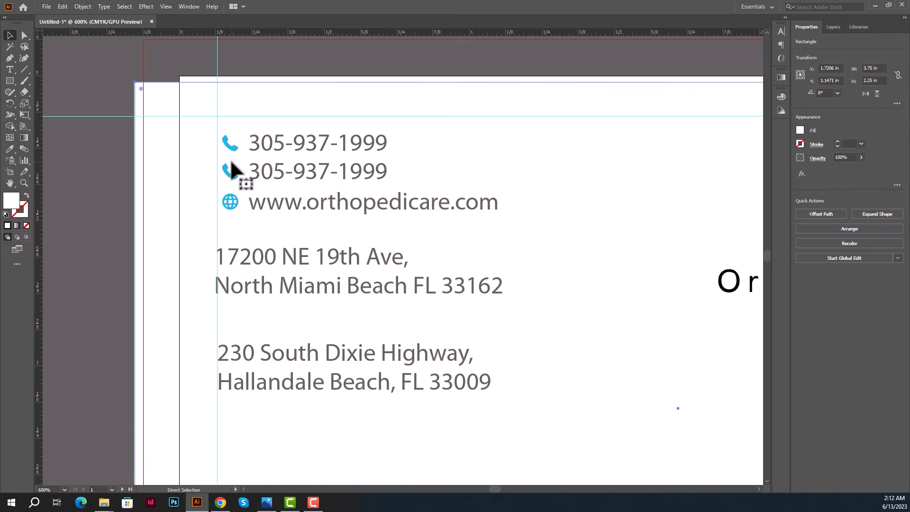
key(ctrl+z)
key(v)
drag(225, 127, 234, 219)
key(Left)
key(Right)
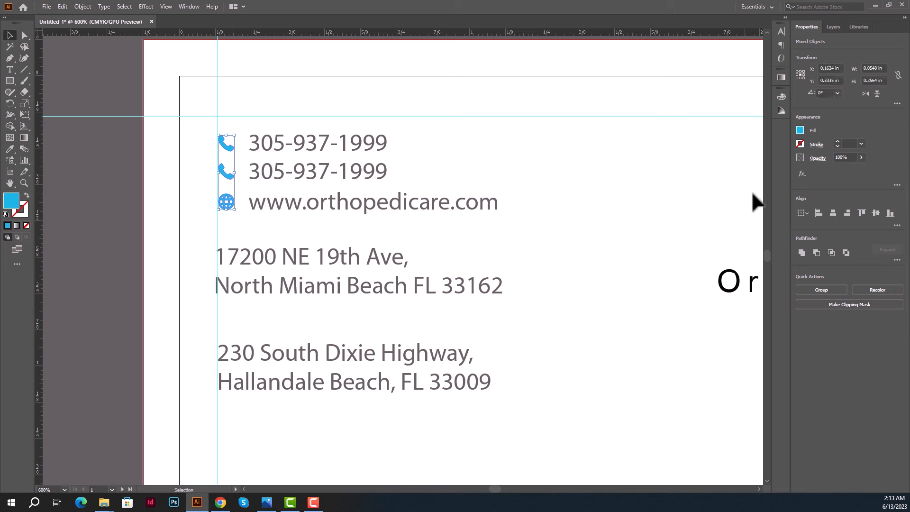
click(818, 212)
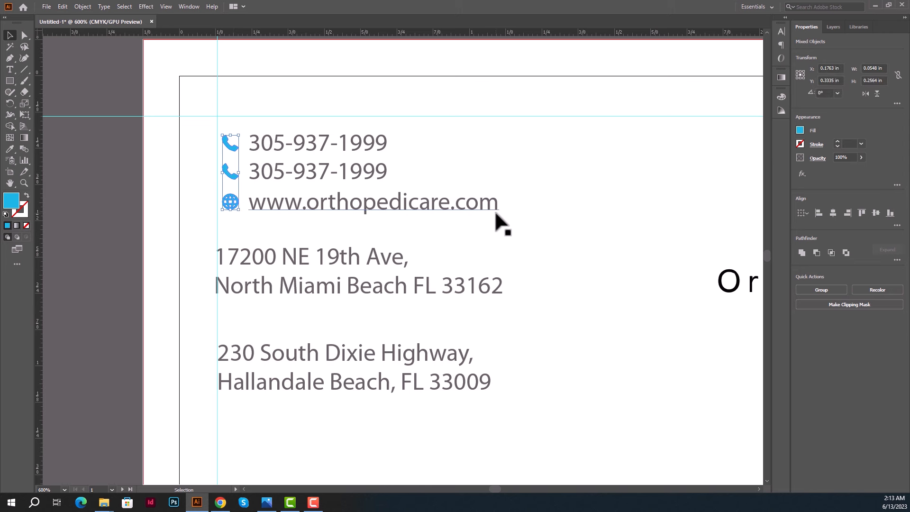
Left-align the phone and website text lines.
click(109, 162)
click(286, 209)
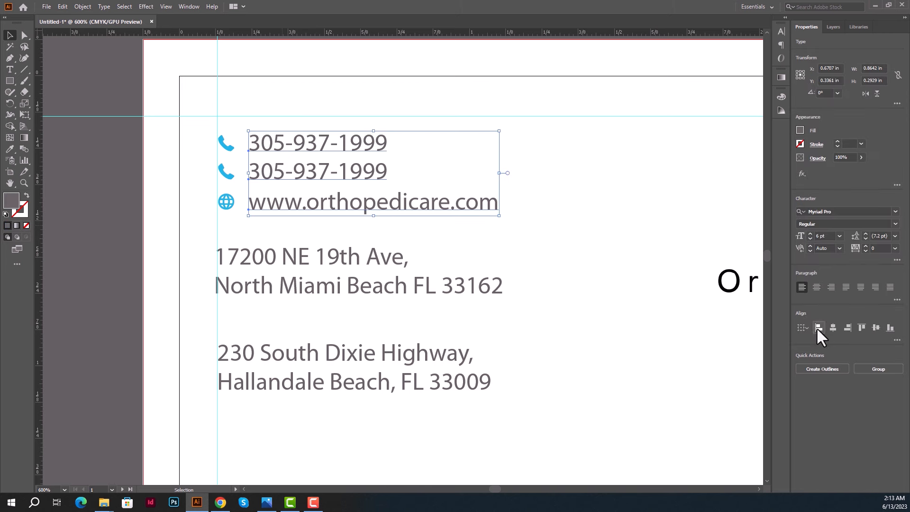
click(818, 327)
Nudge the North Miami address block up slightly.
click(142, 223)
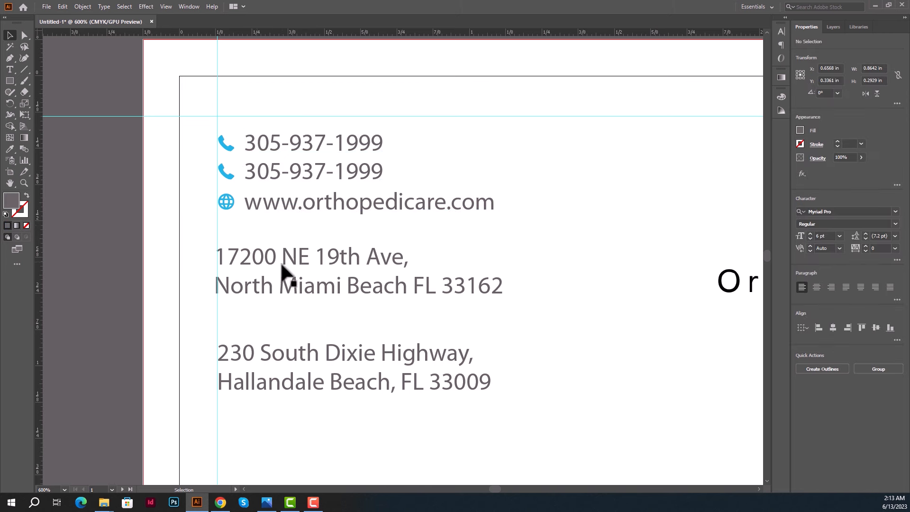
click(283, 269)
key(Up)
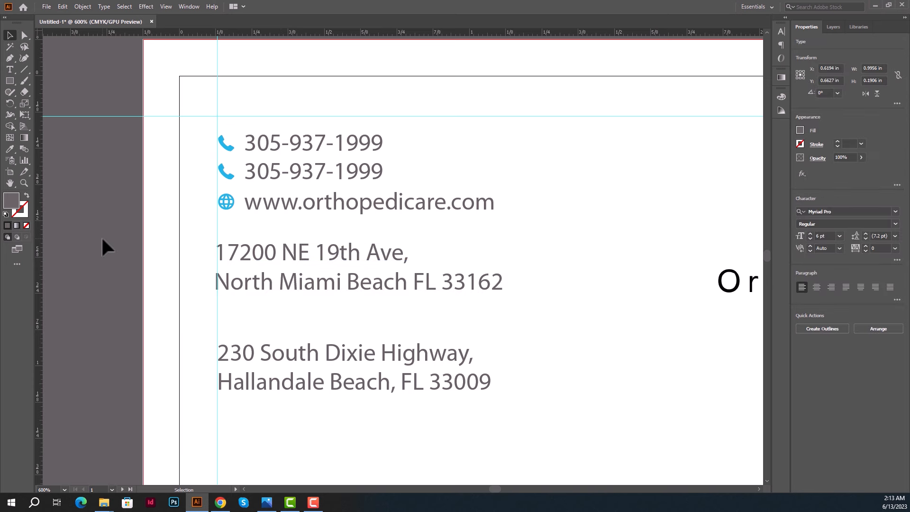
click(102, 238)
Draw a thin bar beneath the North Miami address and colour it the phone icon's blue.
scroll(102, 238, down, 2)
click(10, 81)
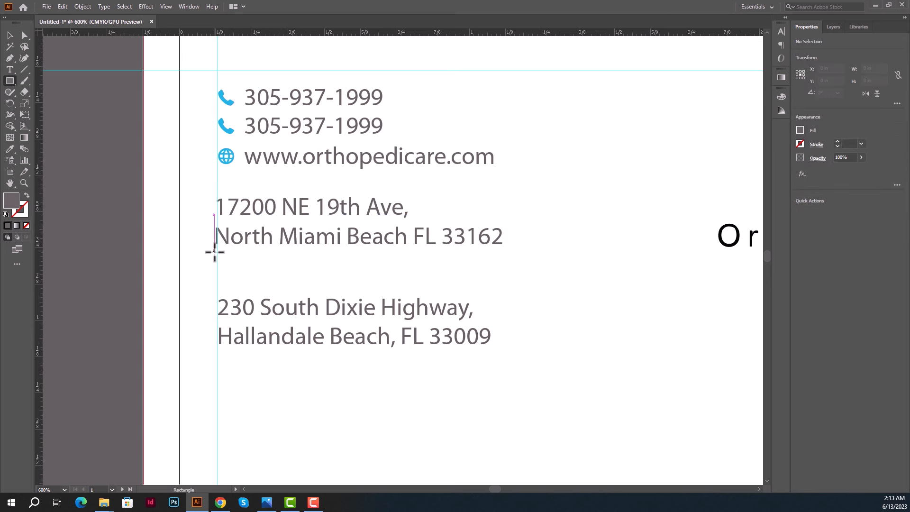
drag(218, 255, 249, 260)
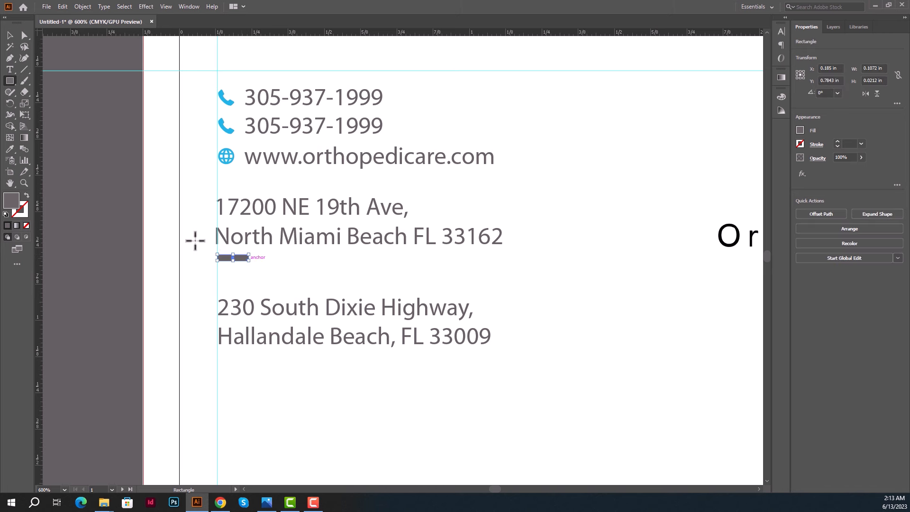
click(10, 149)
click(225, 131)
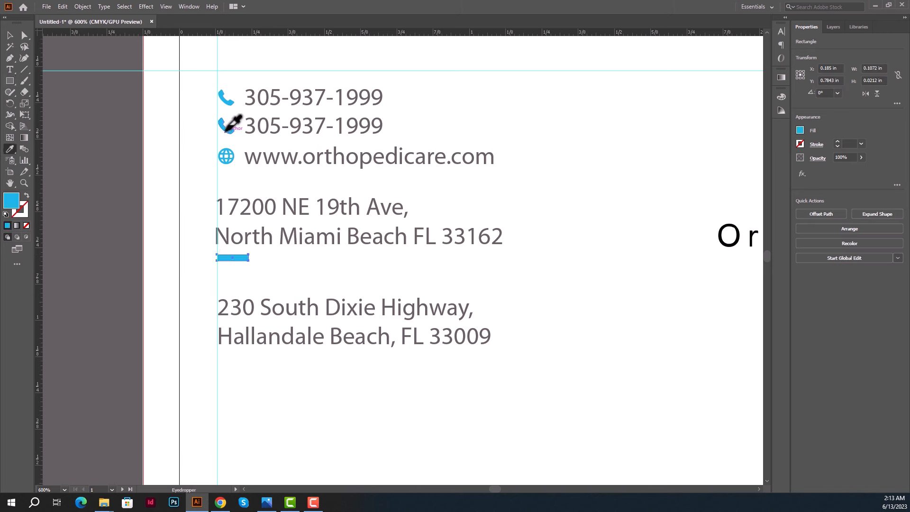
click(10, 35)
click(93, 169)
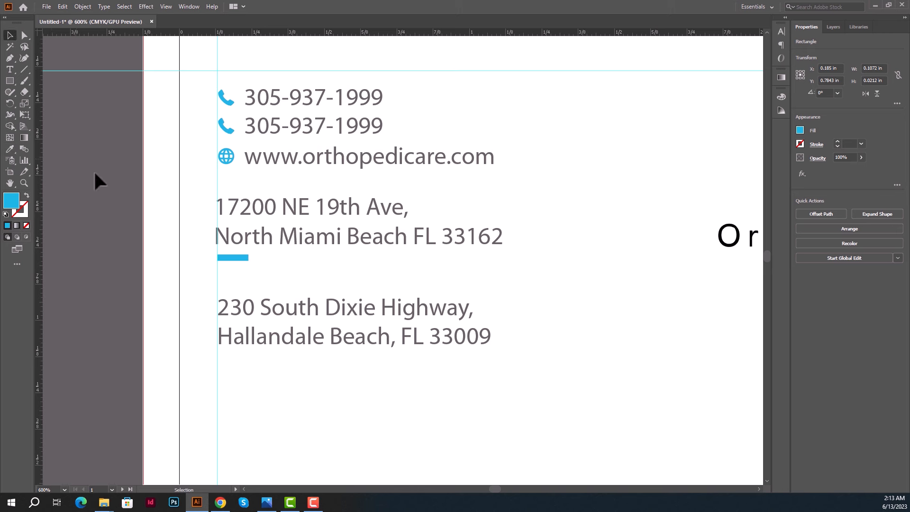
Left-align both address blocks and the blue bar to one common edge.
click(300, 243)
shift+click(320, 348)
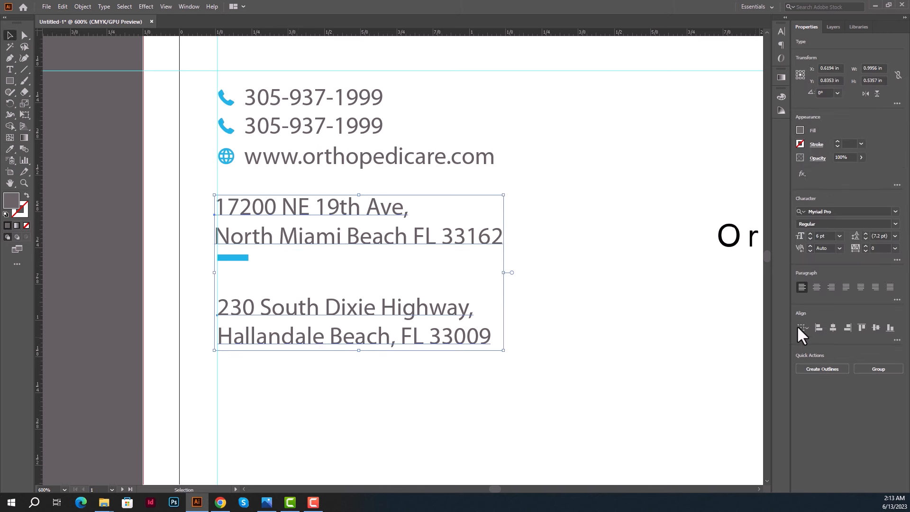
click(817, 325)
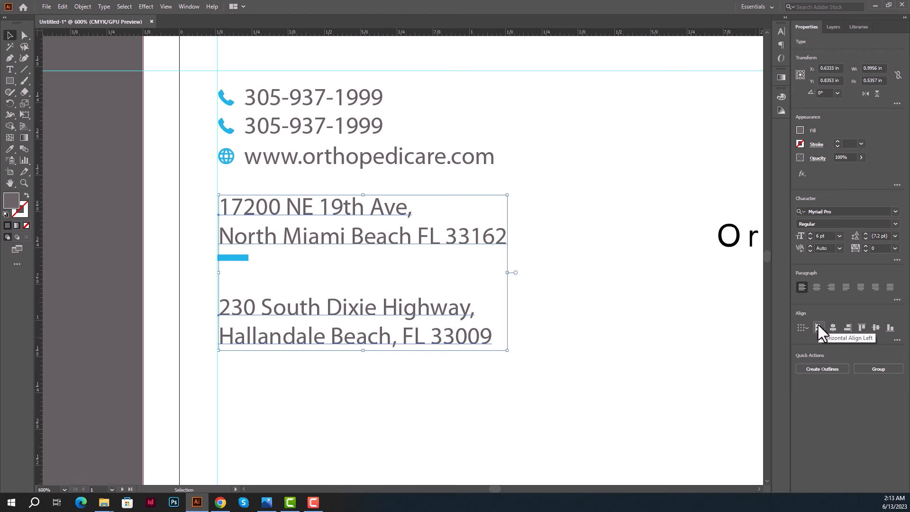
click(189, 213)
drag(202, 195, 317, 375)
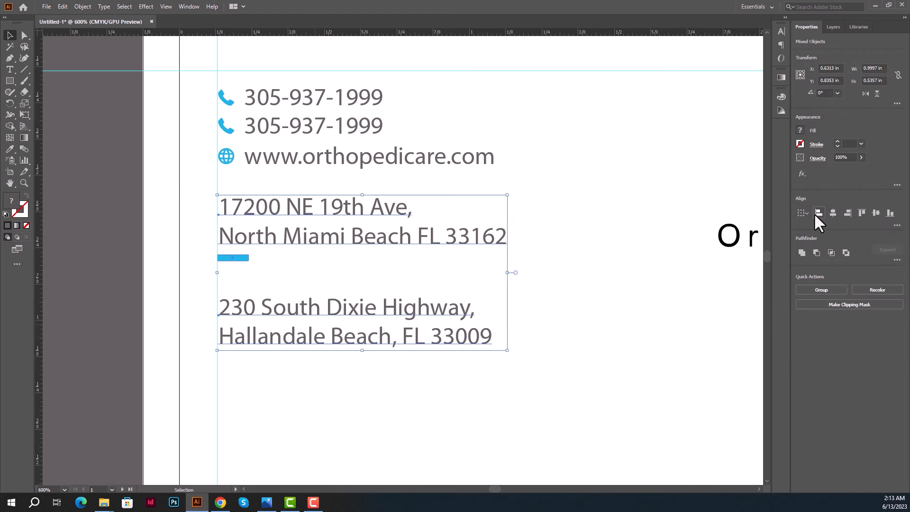
click(816, 215)
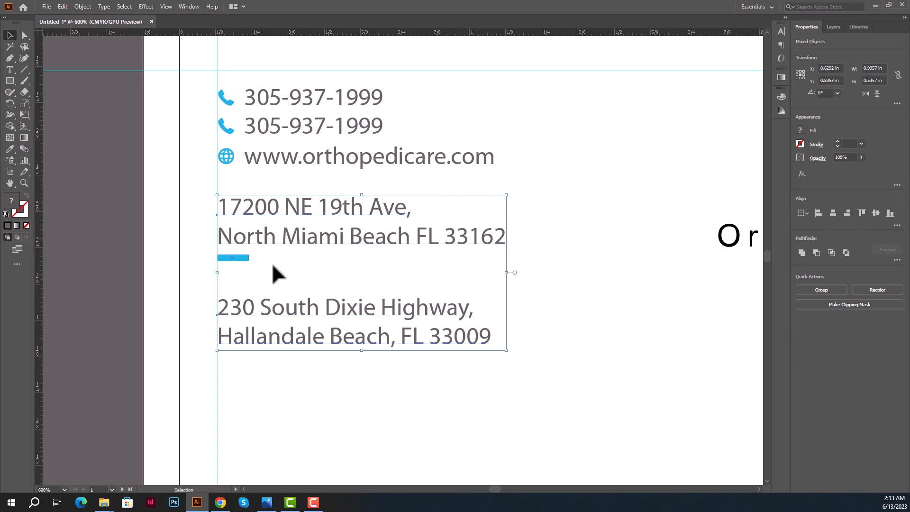
click(143, 237)
alt+scroll(143, 240, down, 3)
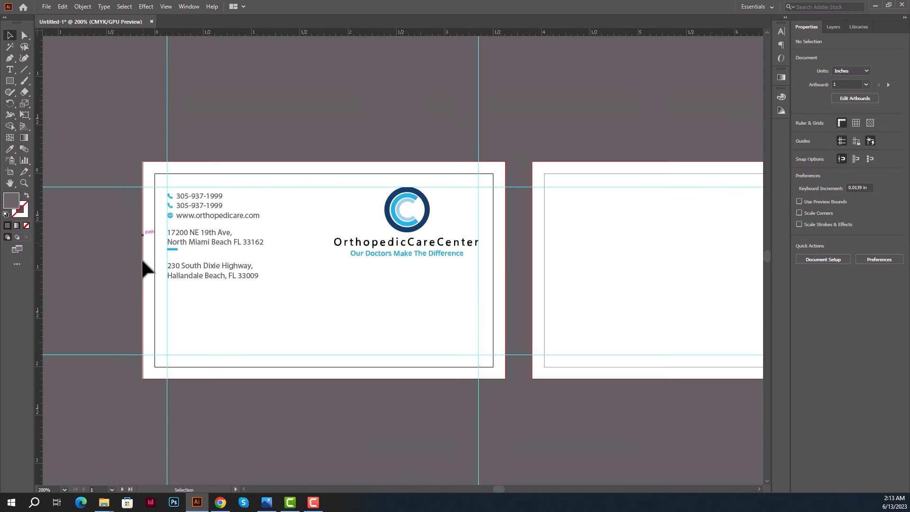
Draw a rectangle across the card's bottom edge and fill it with the logo's navy.
drag(143, 283, 150, 301)
scroll(181, 359, up, 1)
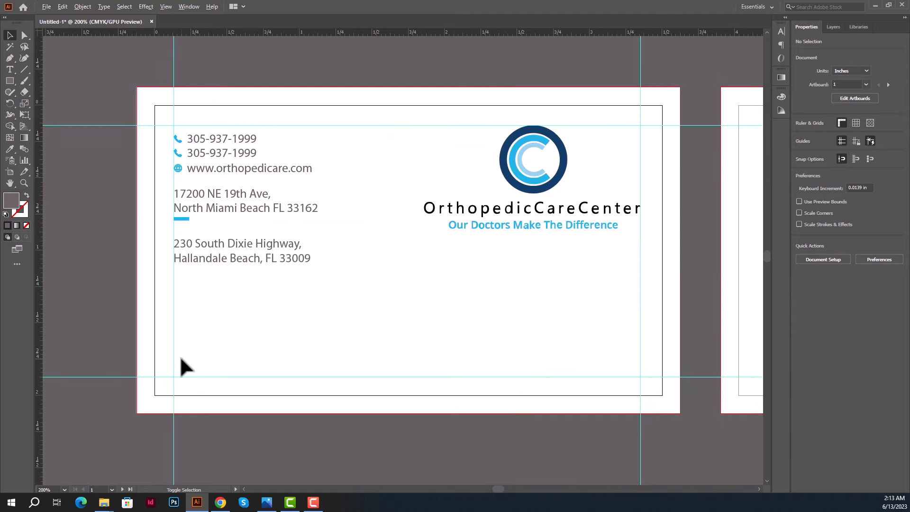
key(space)
drag(283, 373, 272, 336)
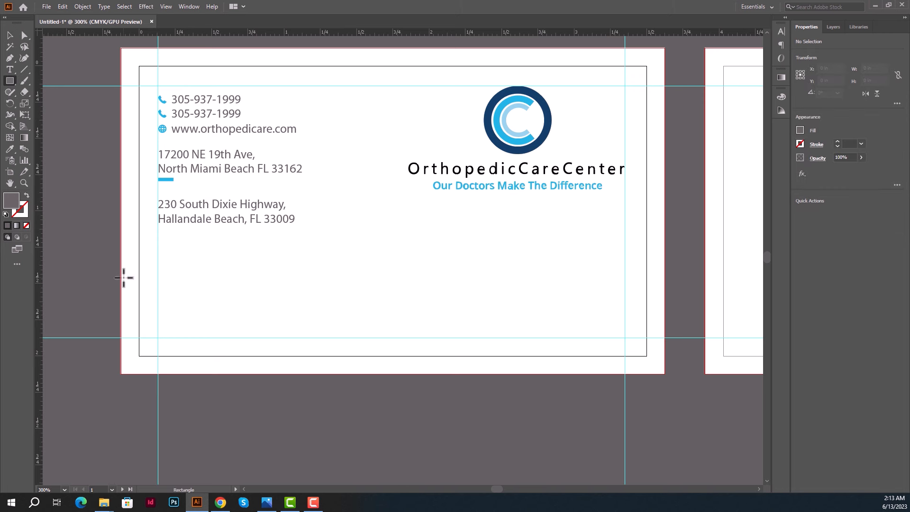
drag(122, 282, 665, 374)
click(9, 149)
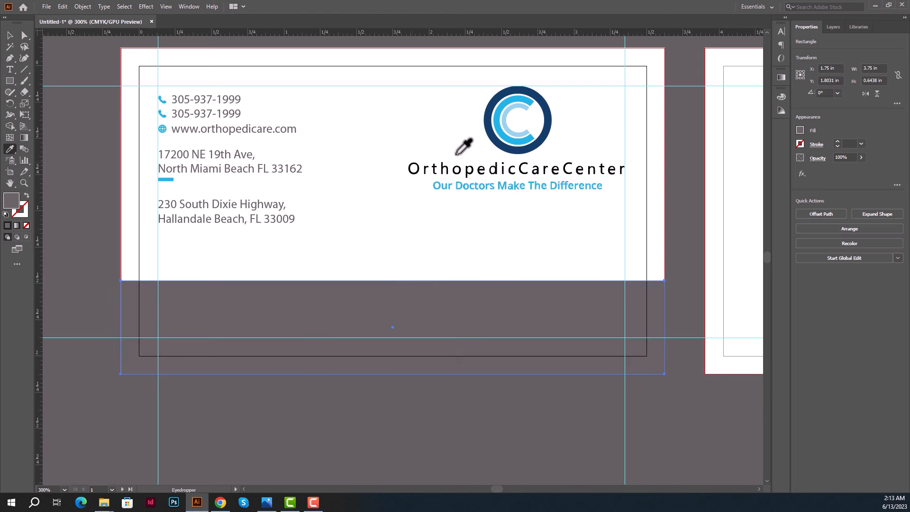
click(515, 151)
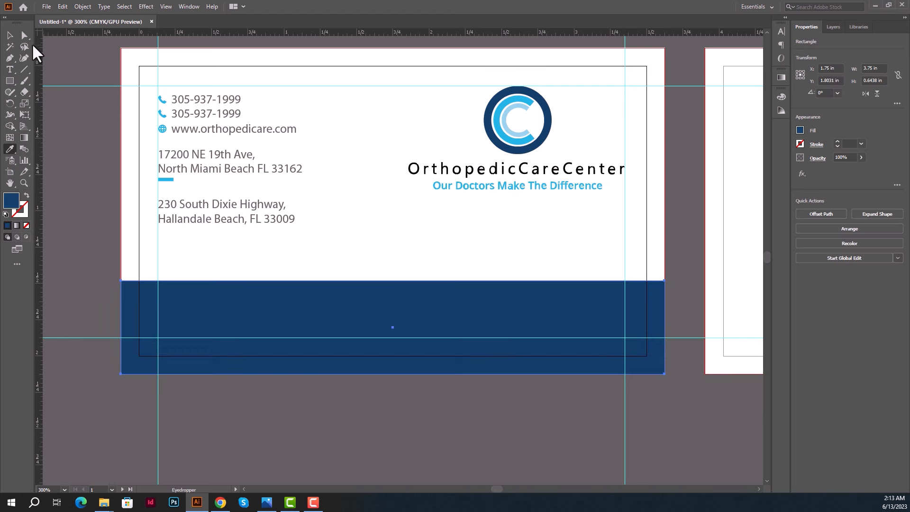
click(10, 37)
click(77, 150)
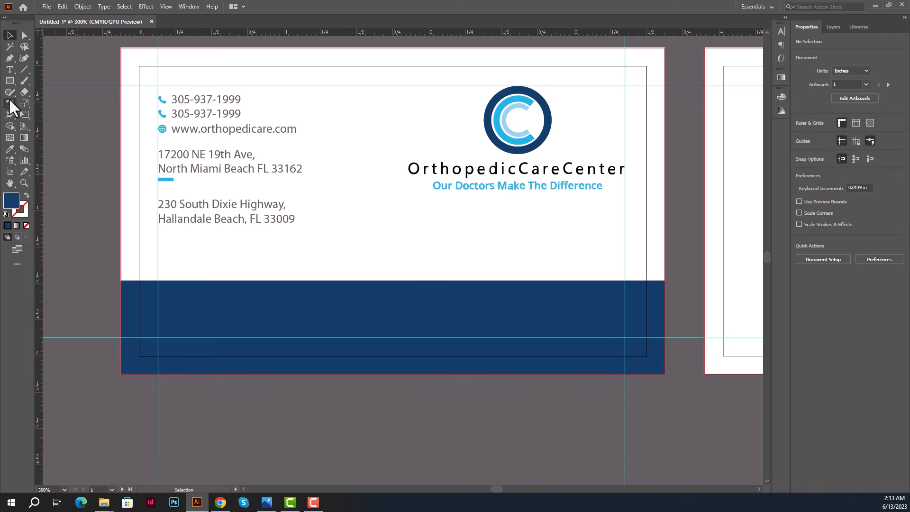
Draw a circle straddling the navy band's top edge and fill it with the logo's cyan.
click(10, 81)
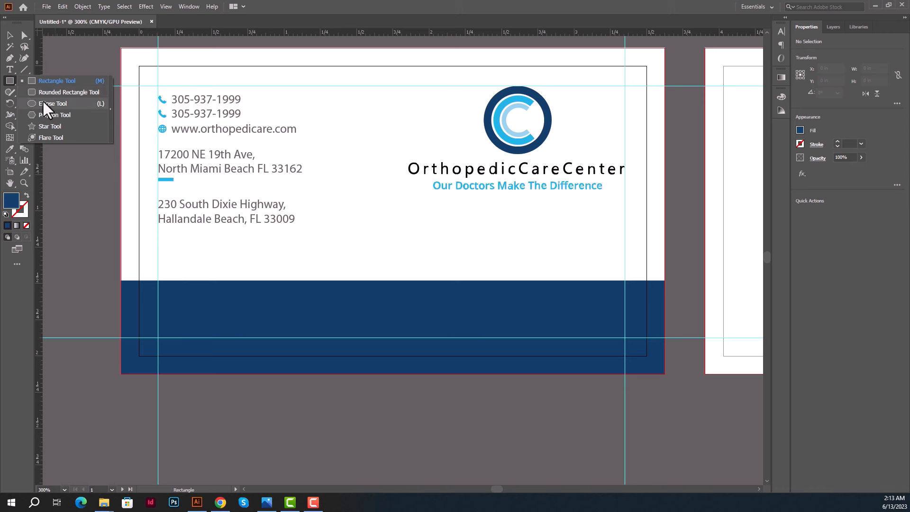
click(42, 102)
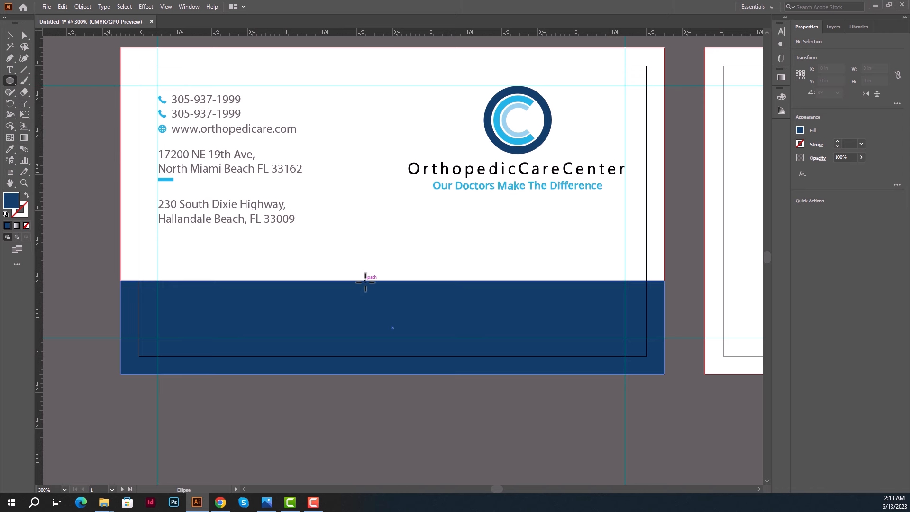
drag(388, 279, 425, 315)
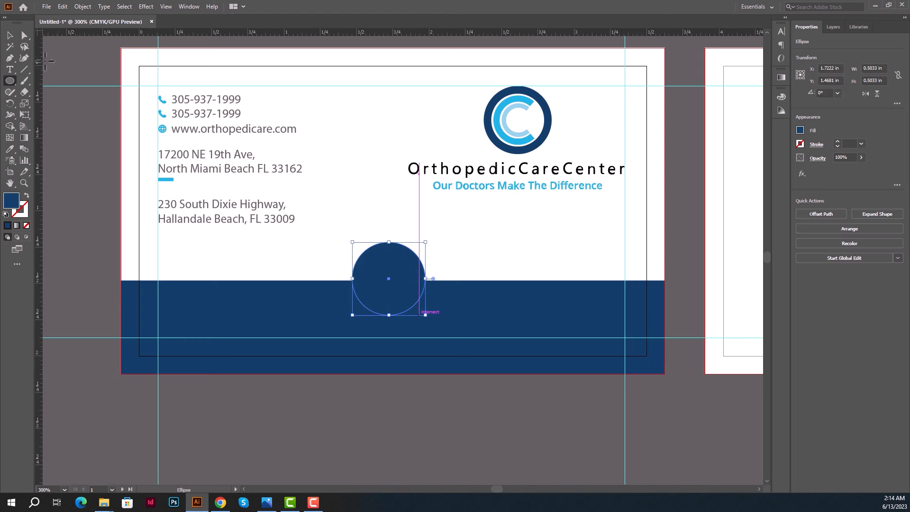
click(10, 36)
key(Down)
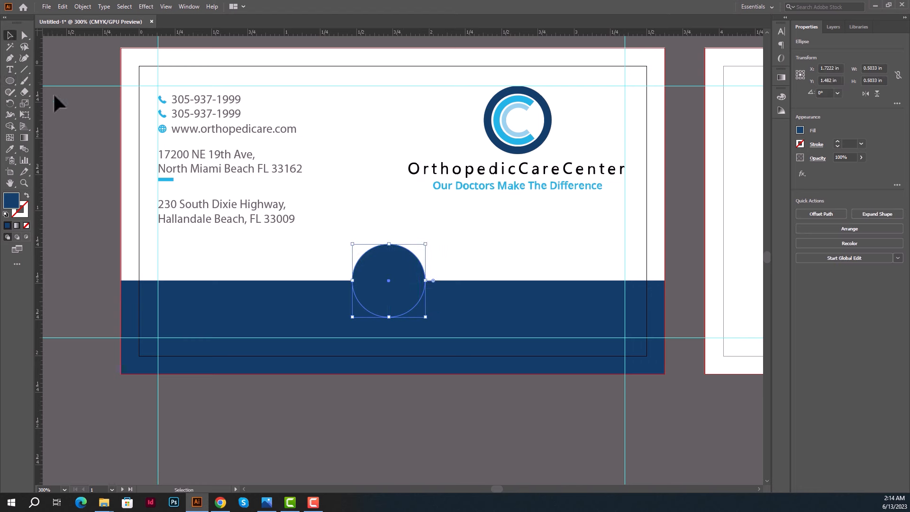
click(10, 149)
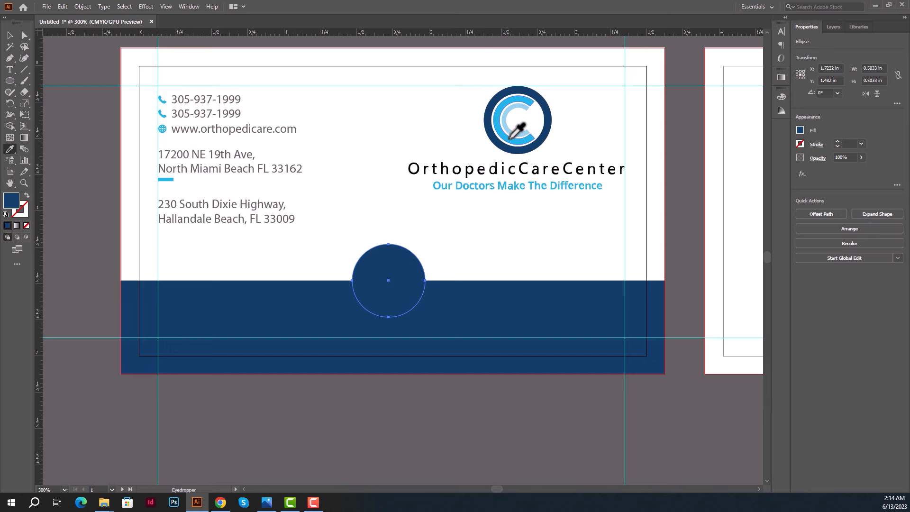
click(509, 139)
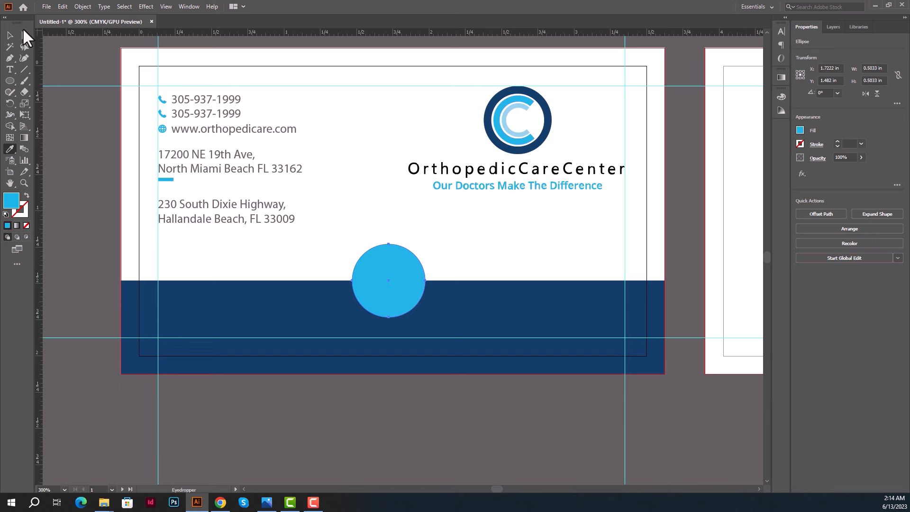
click(9, 37)
click(463, 254)
Copy the cyan circle and scale the copy down into a smaller concentric circle.
scroll(430, 285, up, 2)
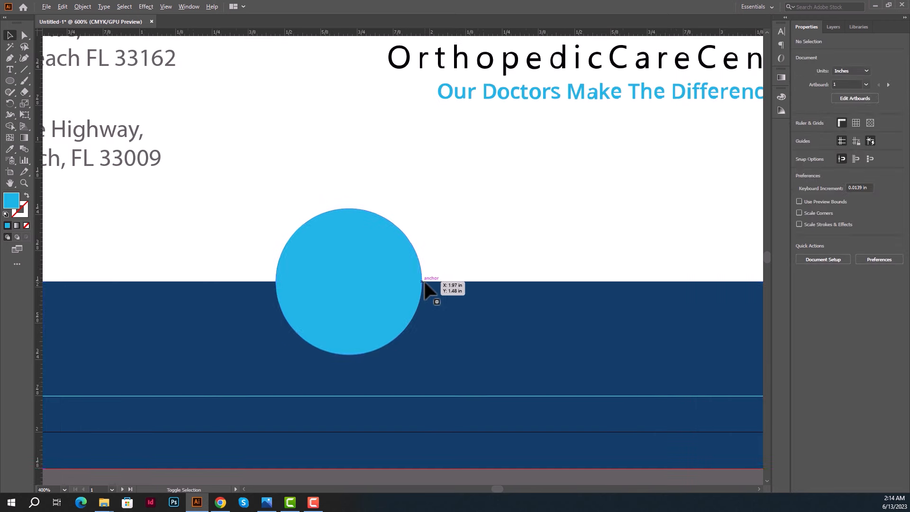
scroll(402, 272, up, 1)
click(308, 223)
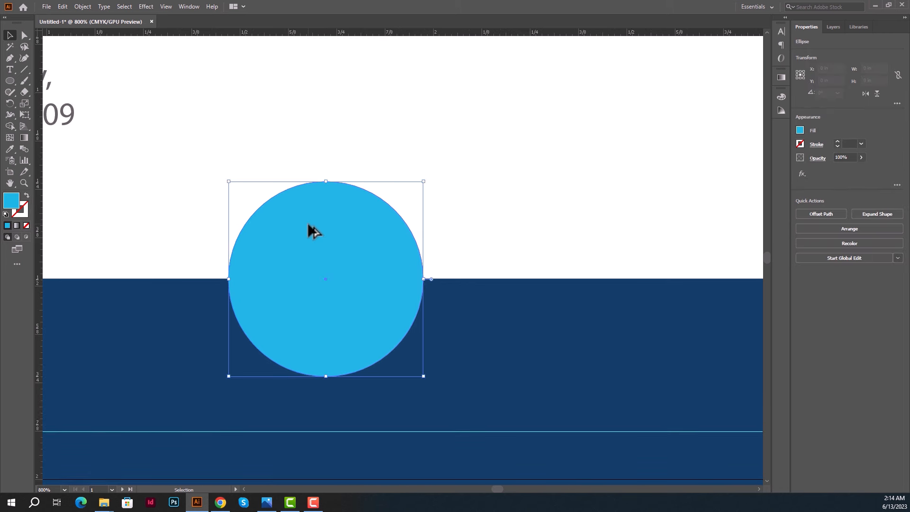
drag(308, 223, 319, 232)
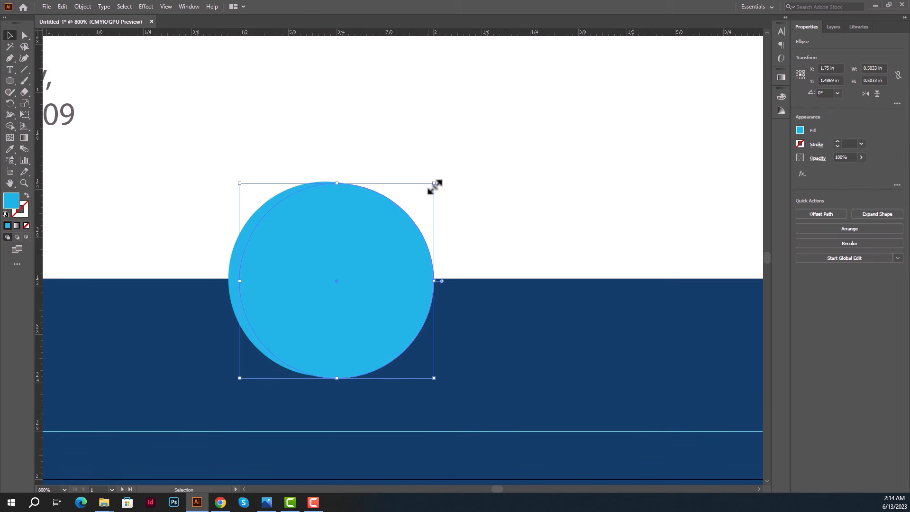
drag(434, 185, 370, 248)
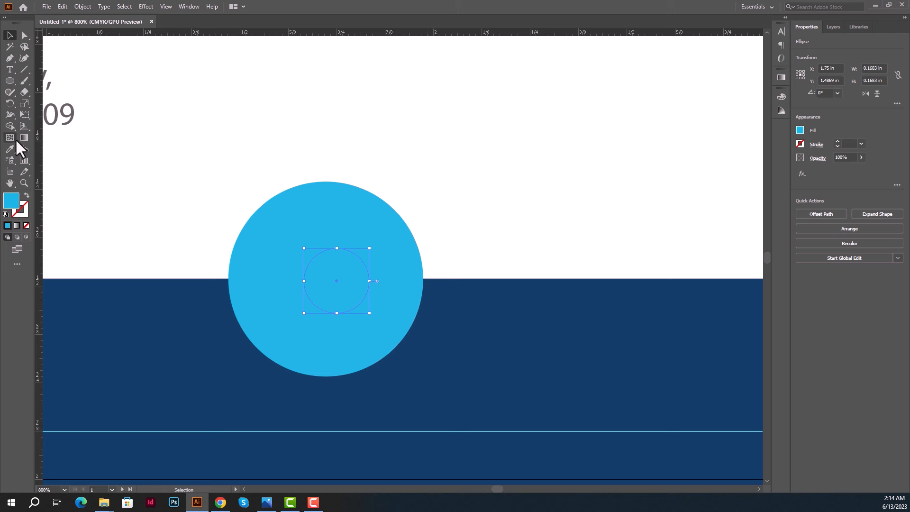
Fill the small circle with white, enlarge it, and move it to the ring's centre.
click(11, 149)
click(246, 152)
click(11, 35)
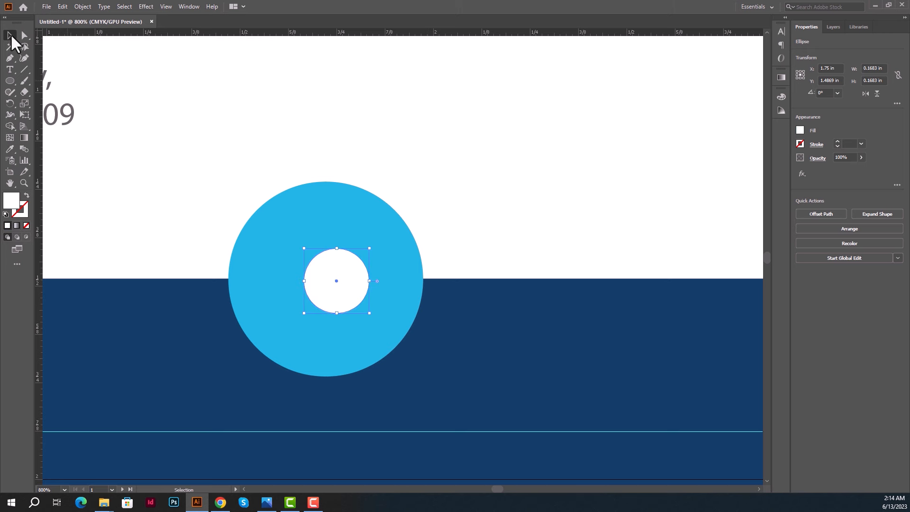
drag(370, 314, 388, 320)
click(460, 227)
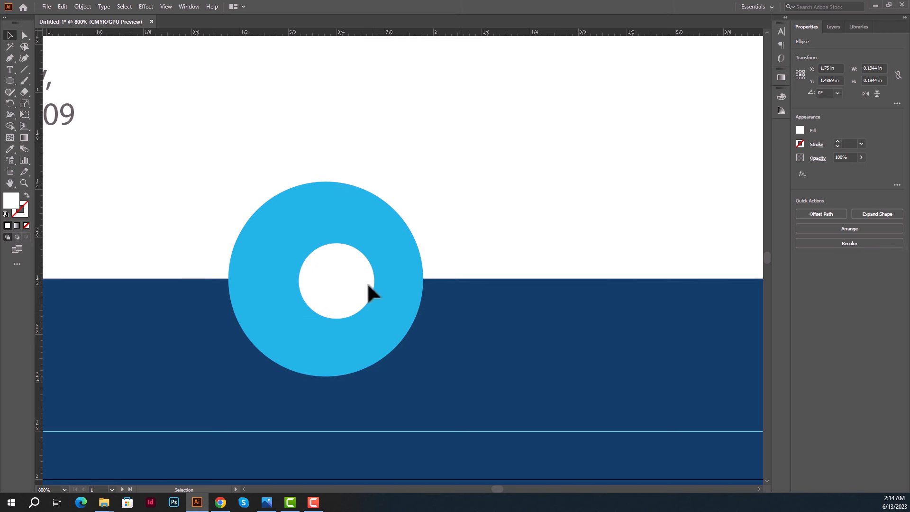
click(355, 266)
drag(375, 243, 405, 215)
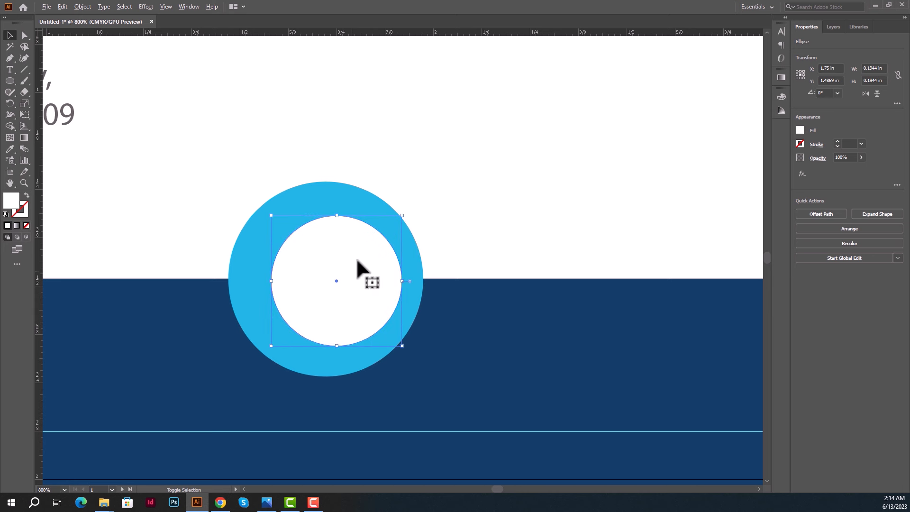
mouse_move(357, 261)
mouse_down()
mouse_move(345, 254)
mouse_move(348, 267)
mouse_up()
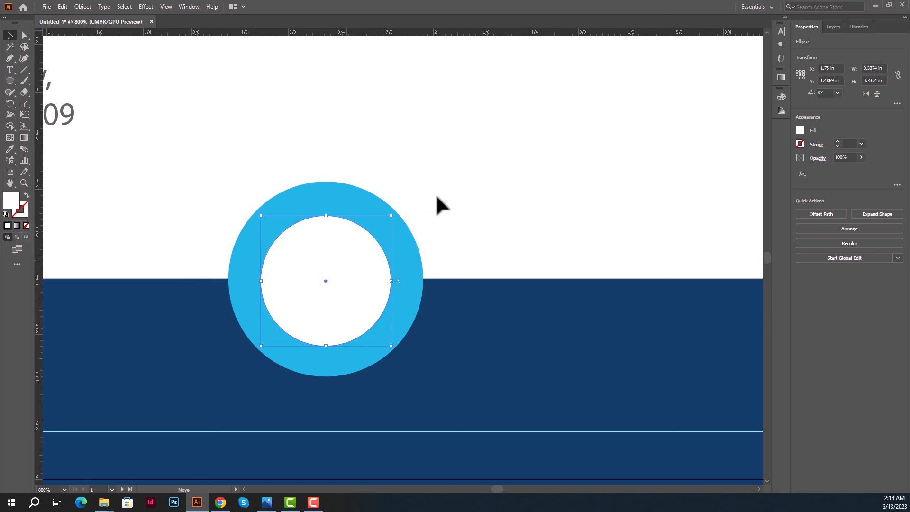
Fill the inner circle with the band's navy, shrink it, and centre it on the ring.
click(423, 233)
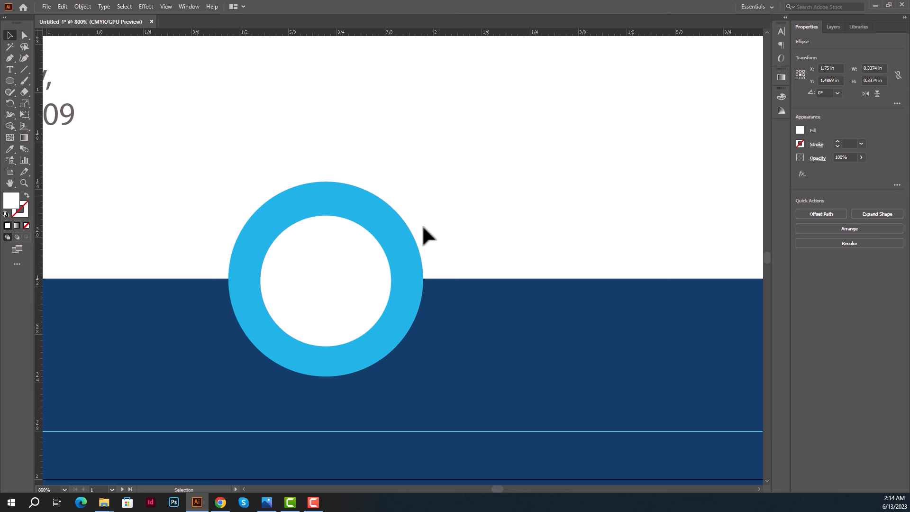
click(294, 287)
drag(294, 287, 301, 291)
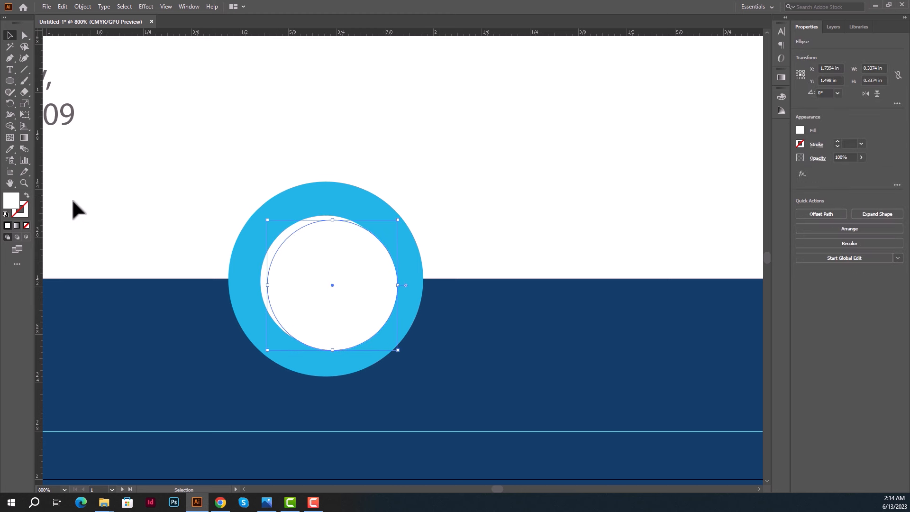
click(10, 149)
click(169, 308)
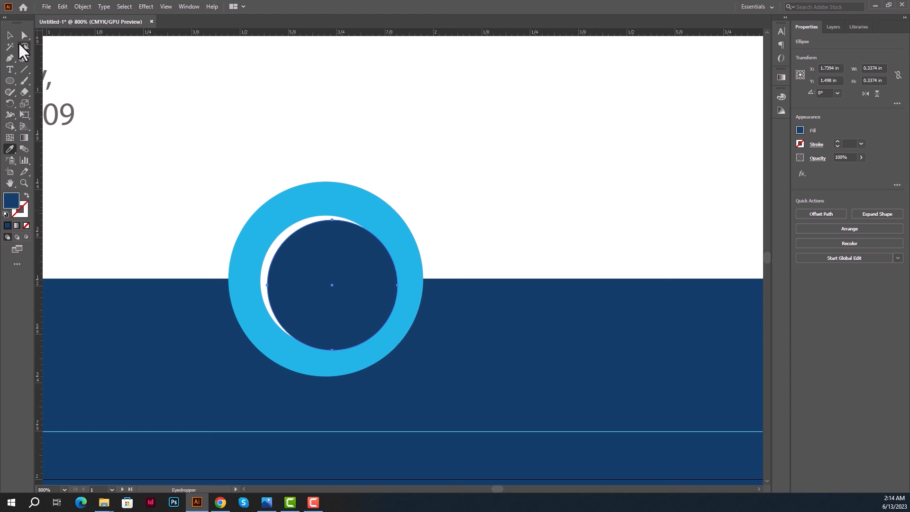
click(10, 36)
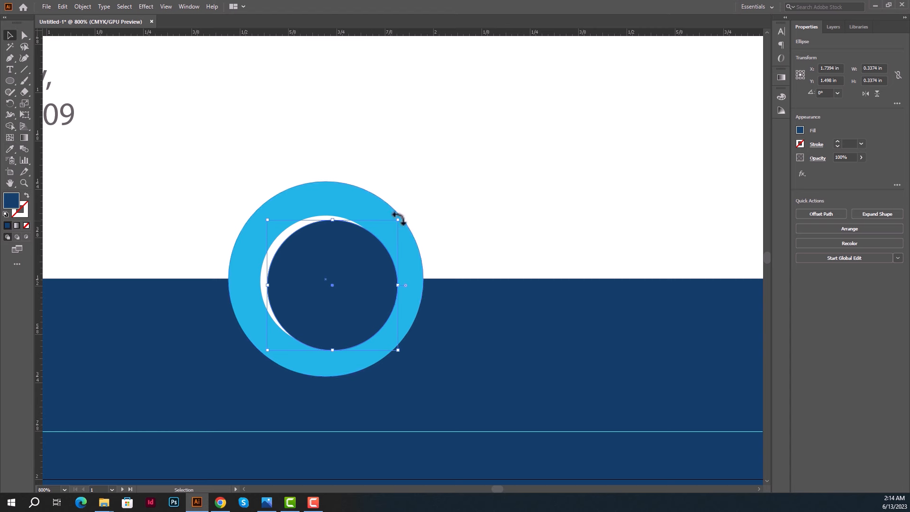
drag(399, 219, 337, 239)
click(440, 192)
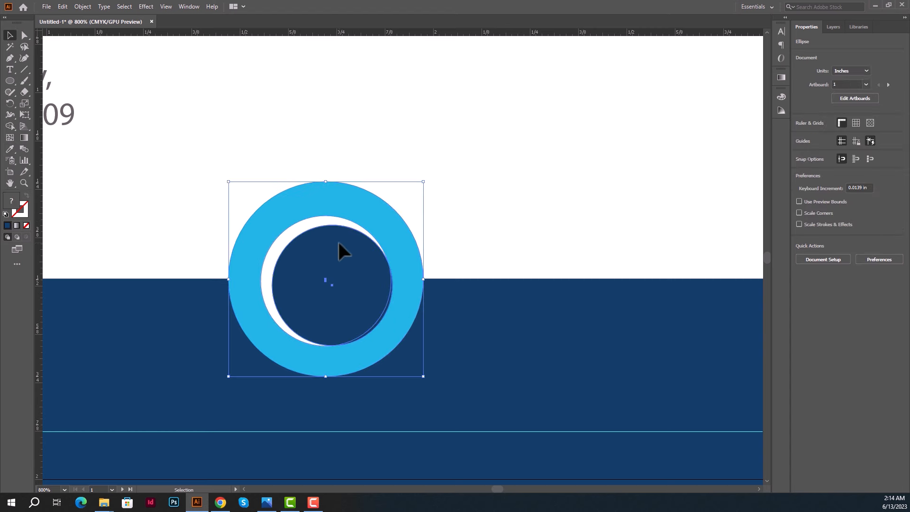
click(833, 213)
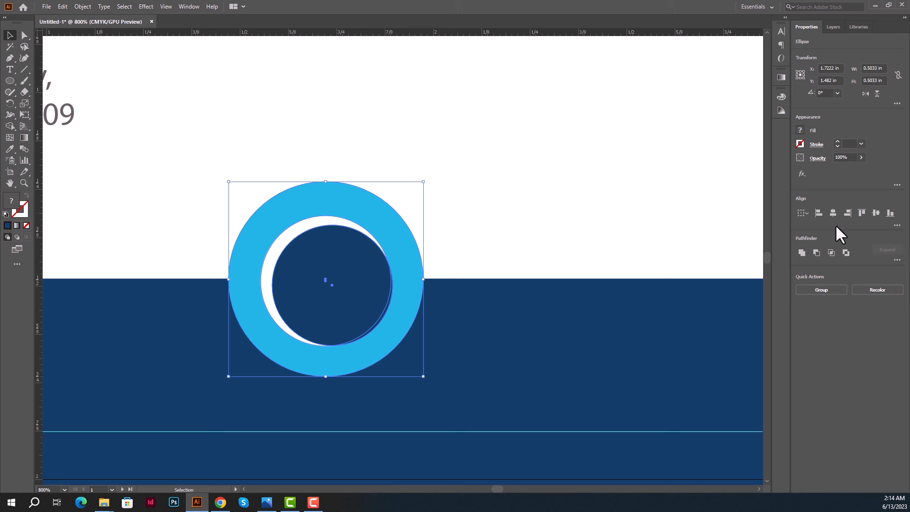
click(877, 213)
click(455, 202)
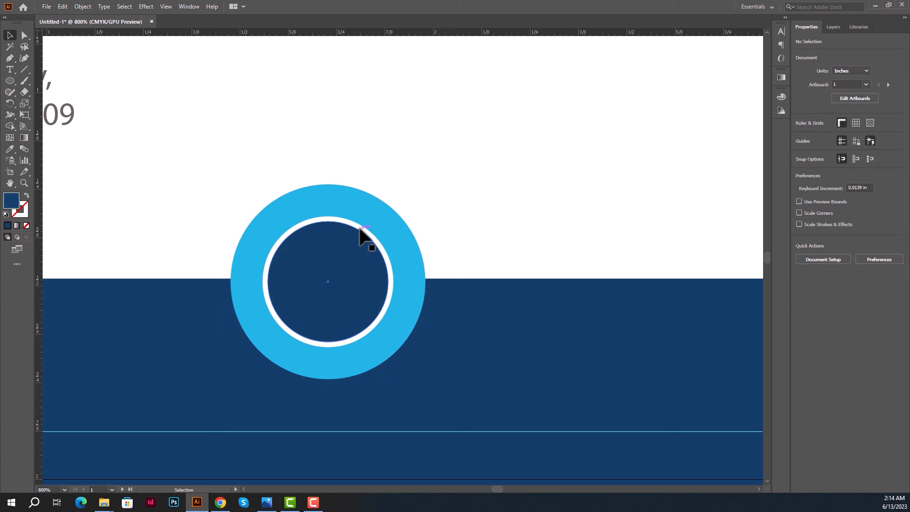
Enlarge the white ring and navy circle together, then enlarge the navy circle slightly.
drag(362, 234, 348, 266)
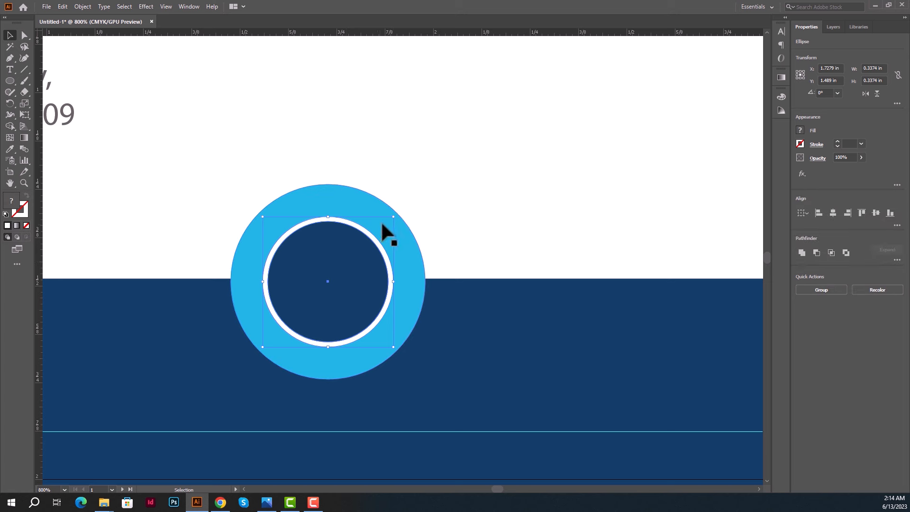
drag(394, 218, 429, 190)
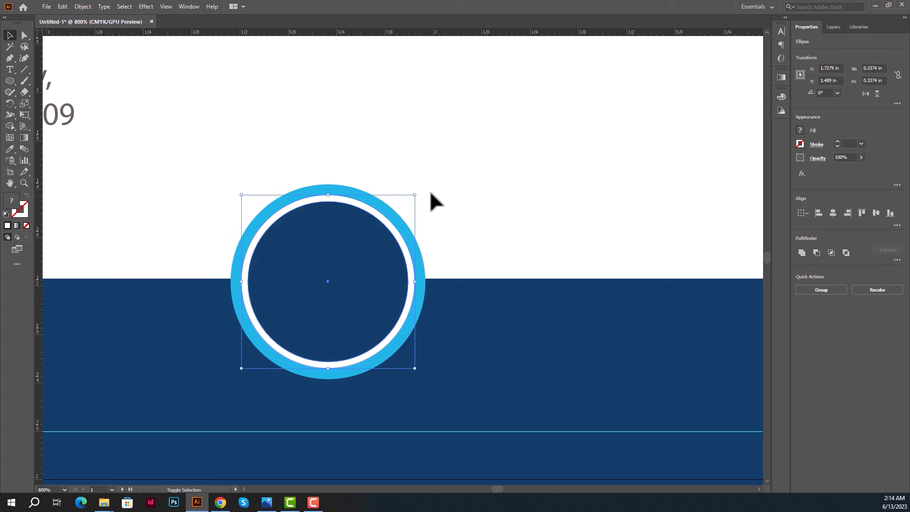
click(431, 203)
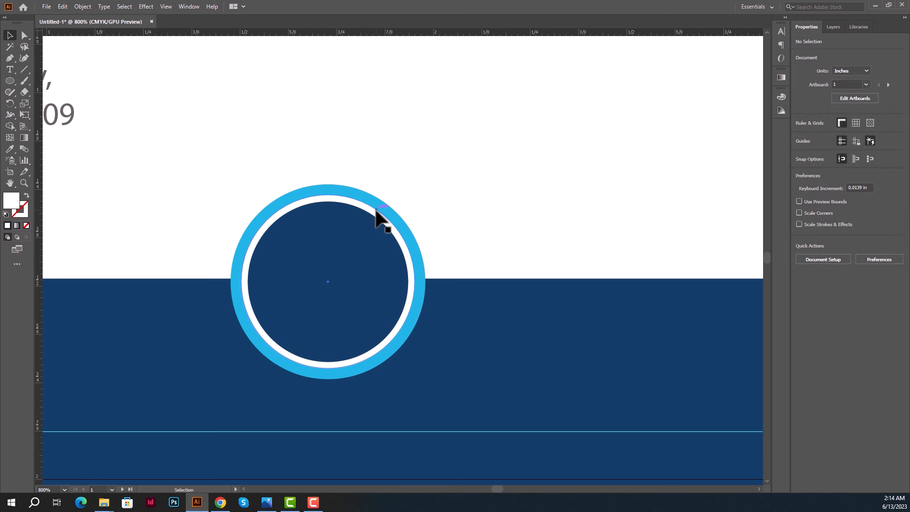
click(357, 251)
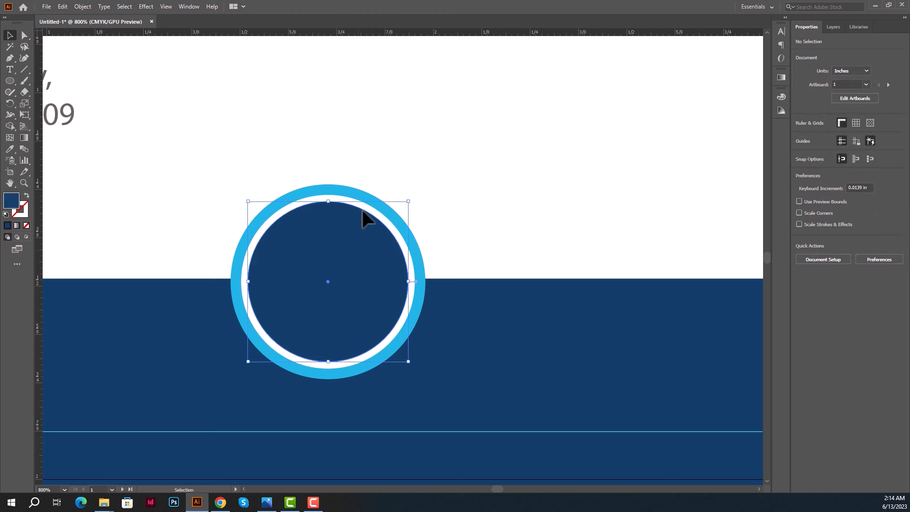
drag(417, 197, 423, 193)
click(481, 199)
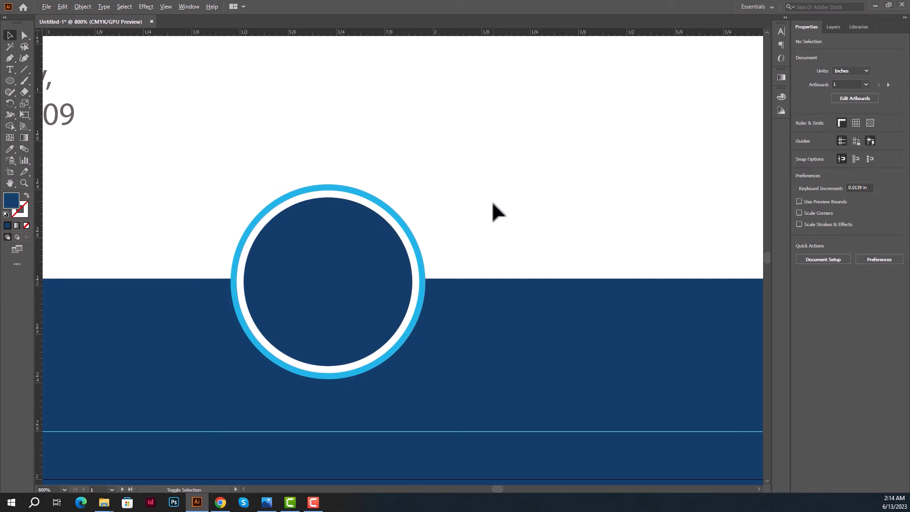
scroll(493, 204, down, 3)
scroll(476, 212, up, 4)
Resize the white circle into a thin ring, then select it together with the navy circle.
click(415, 220)
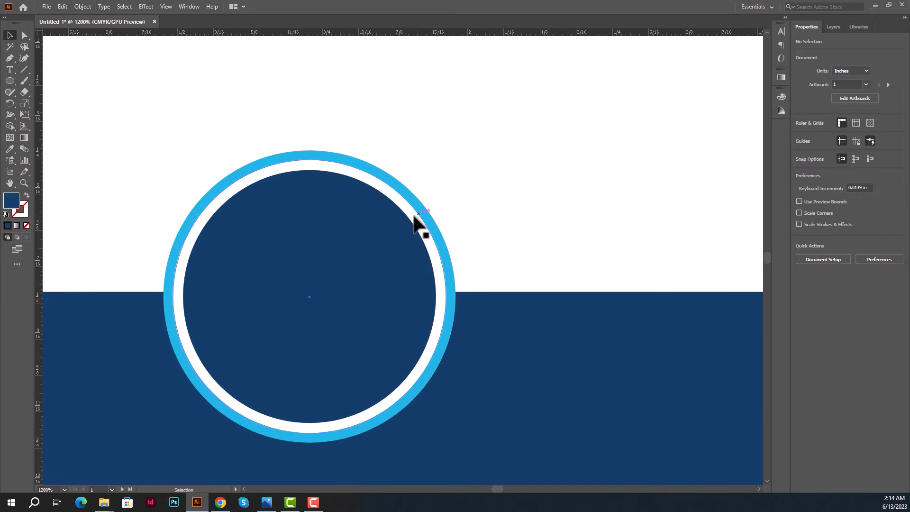
drag(445, 160, 491, 155)
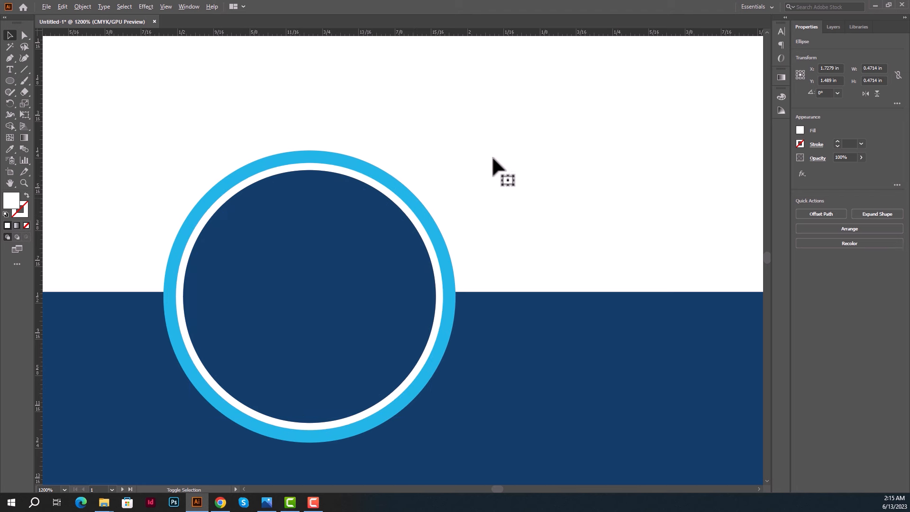
click(492, 155)
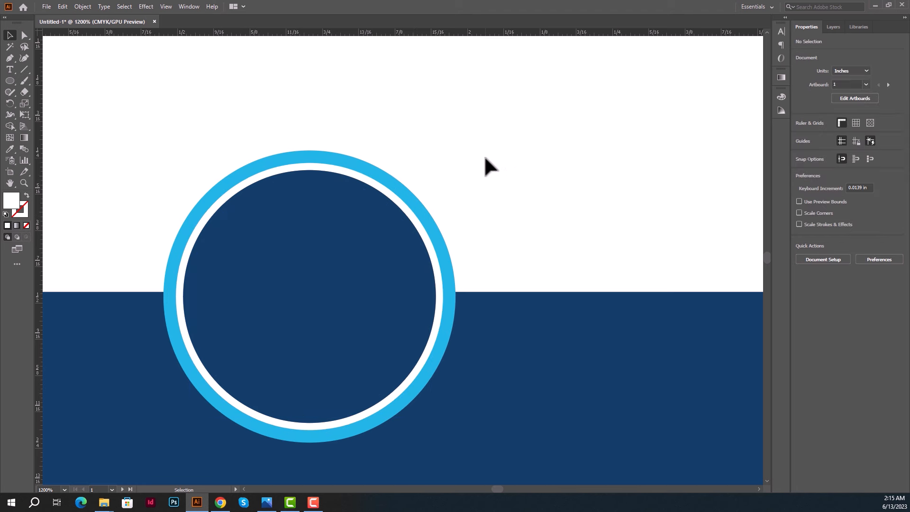
click(402, 204)
drag(442, 165, 449, 157)
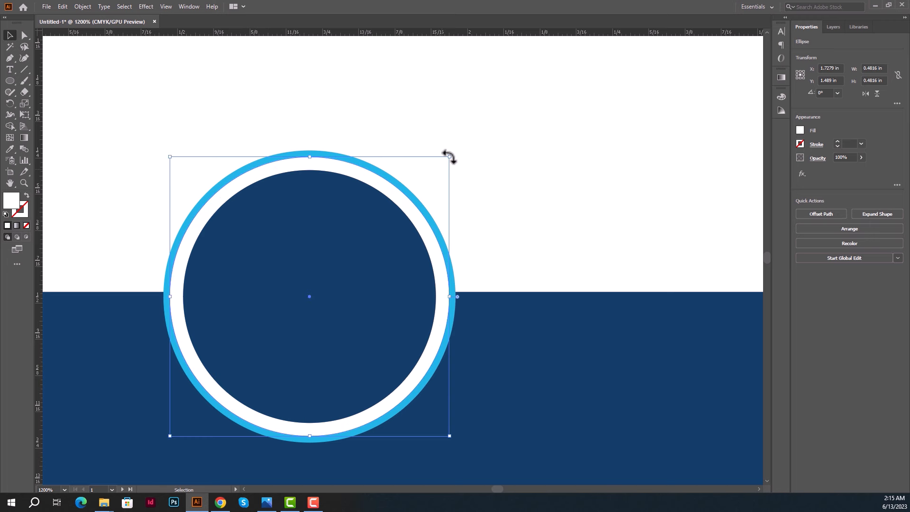
click(474, 144)
scroll(474, 144, down, 5)
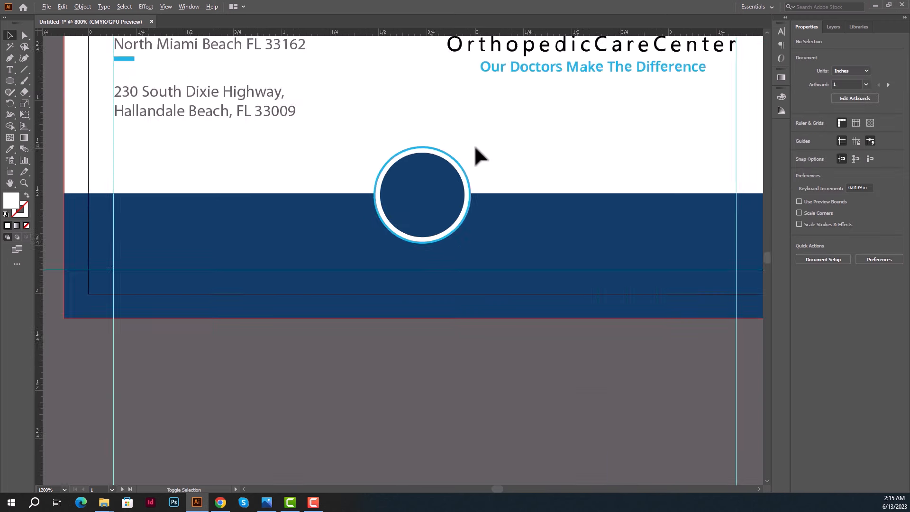
drag(456, 159, 445, 159)
scroll(452, 161, up, 1)
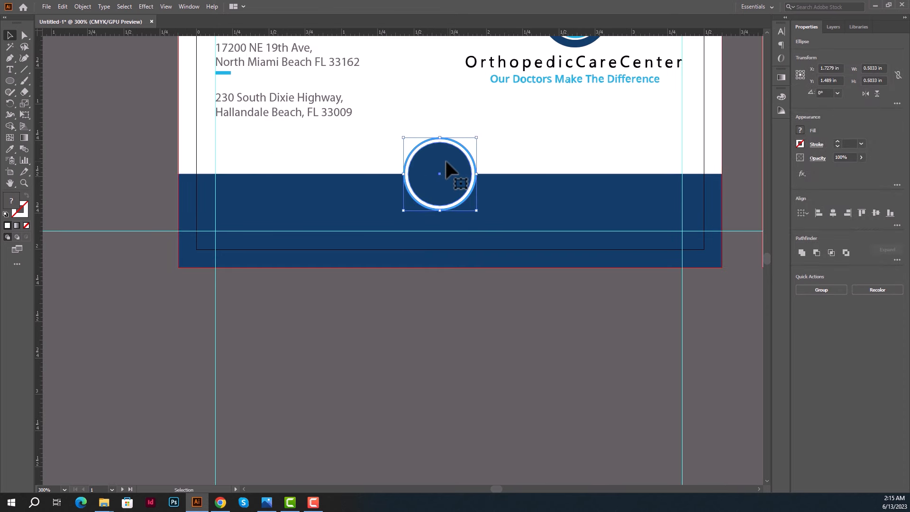
Centre the ringed circle and blue band horizontally across the card.
click(504, 150)
click(435, 209)
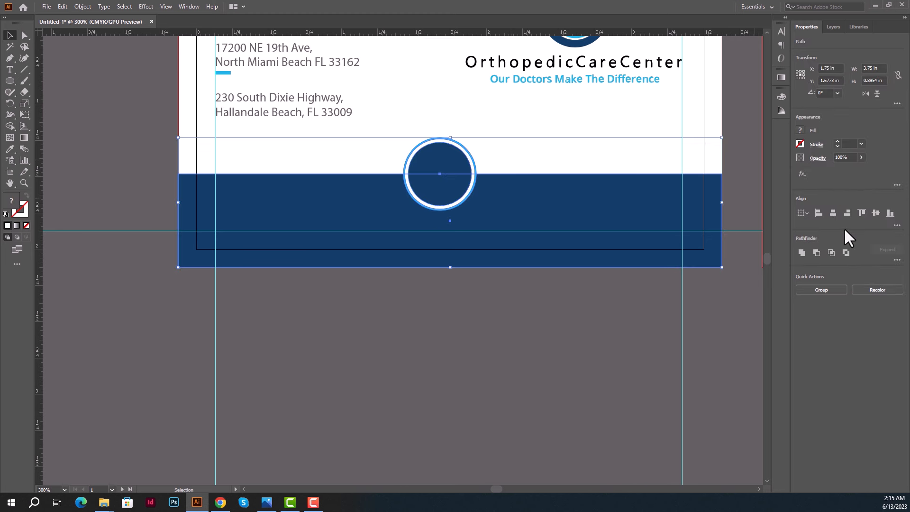
click(833, 214)
click(834, 214)
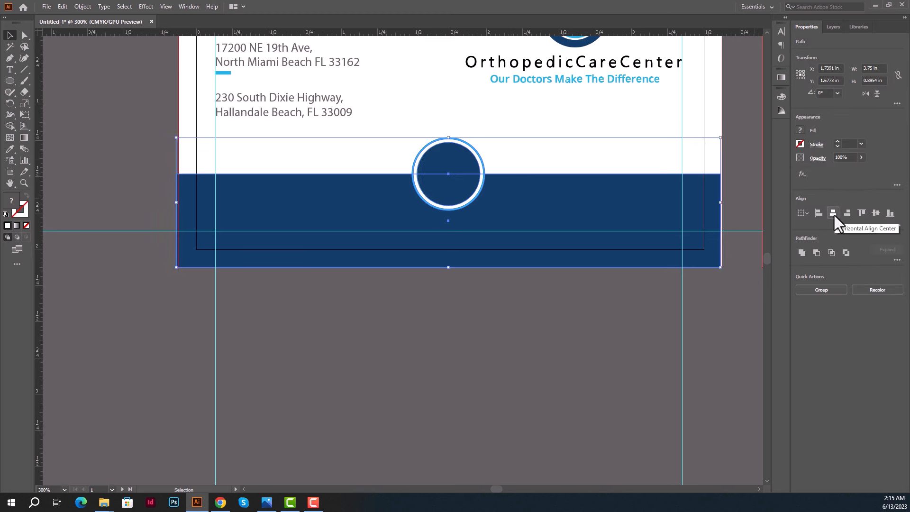
click(498, 131)
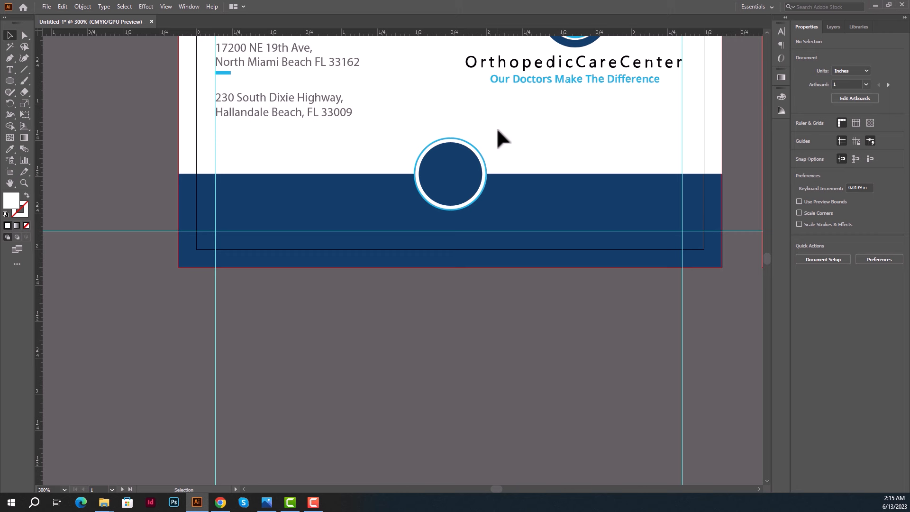
Duplicate the ringed circle to one side of the original along the band's edge.
click(455, 153)
drag(456, 152, 311, 162)
click(653, 126)
click(608, 155)
Nudge the three circles, the band and the Hallandale address text upward.
click(392, 149)
drag(231, 140, 519, 187)
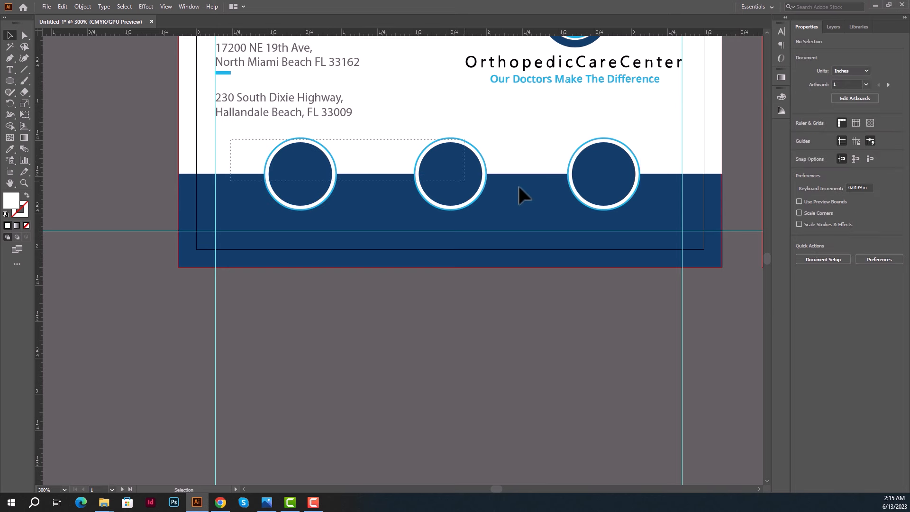
drag(659, 206, 660, 206)
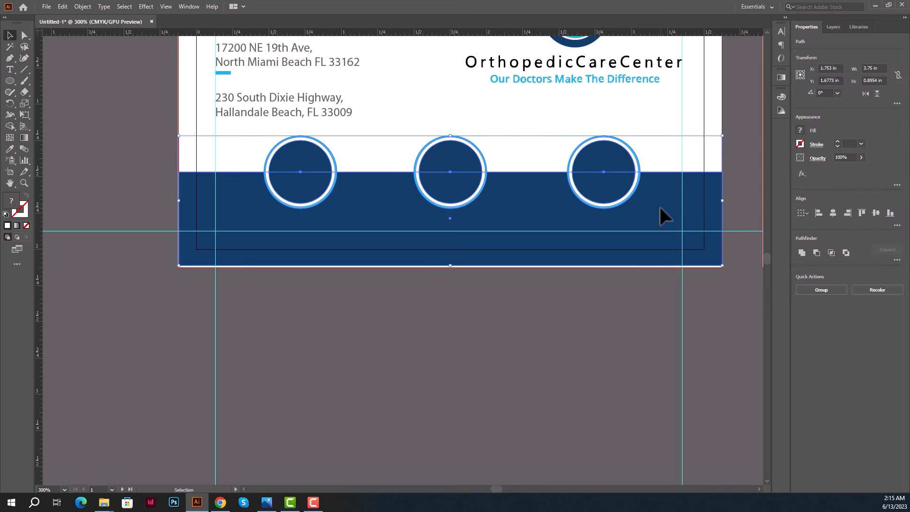
key(Up)
key(Up)
key(Up)
key(Up)
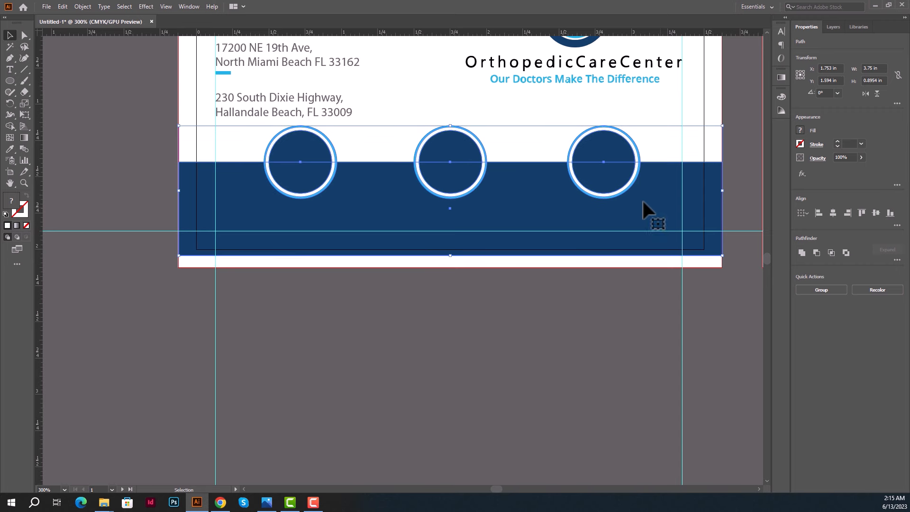
scroll(463, 142, up, 1)
scroll(455, 137, up, 1)
click(405, 122)
drag(382, 132, 341, 149)
key(Up)
key(Up)
key(Up)
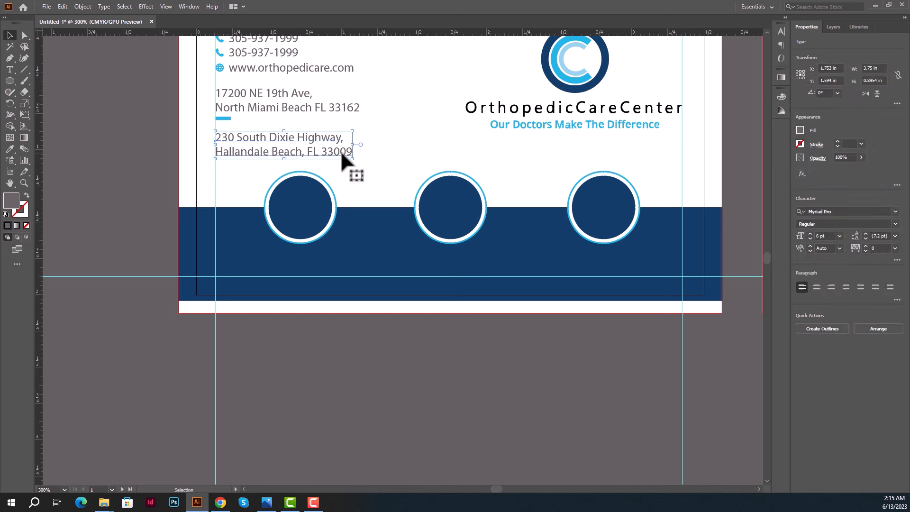
click(444, 167)
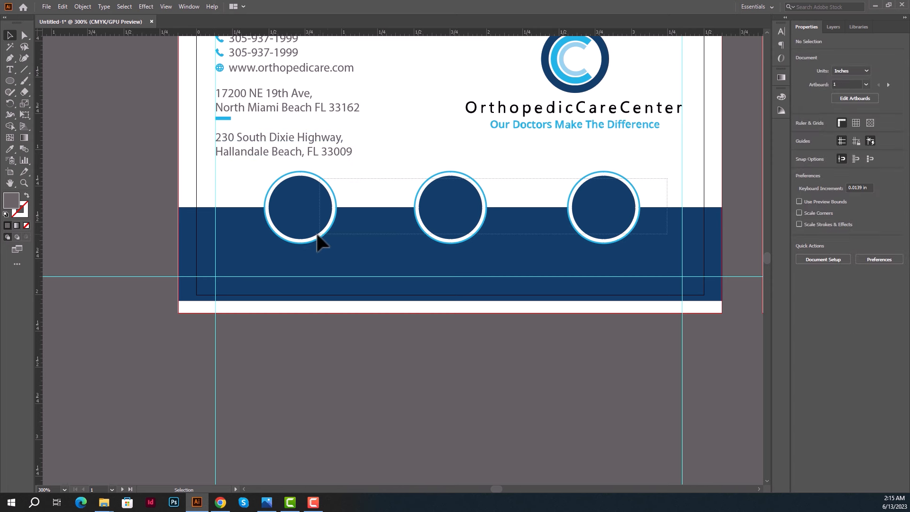
Raise the band and circles slightly and stretch the band's bottom to the card edge.
drag(317, 233, 291, 242)
key(Up)
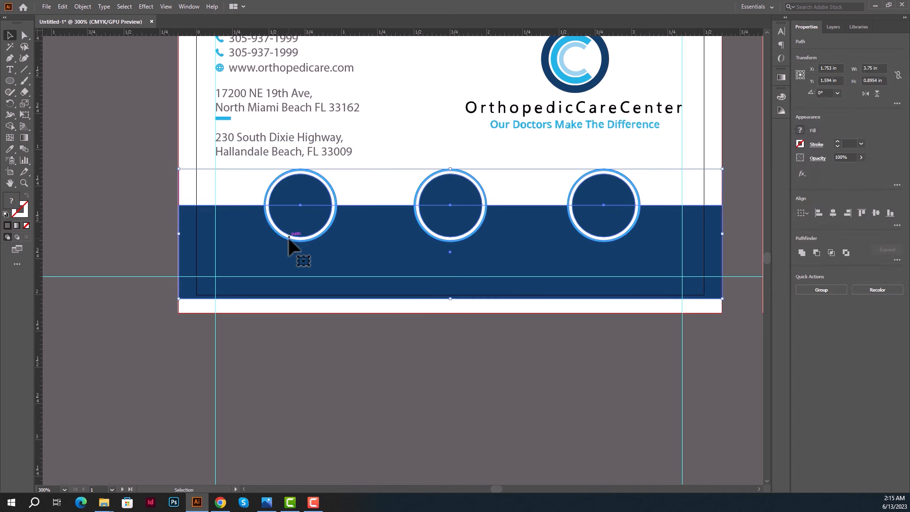
click(396, 296)
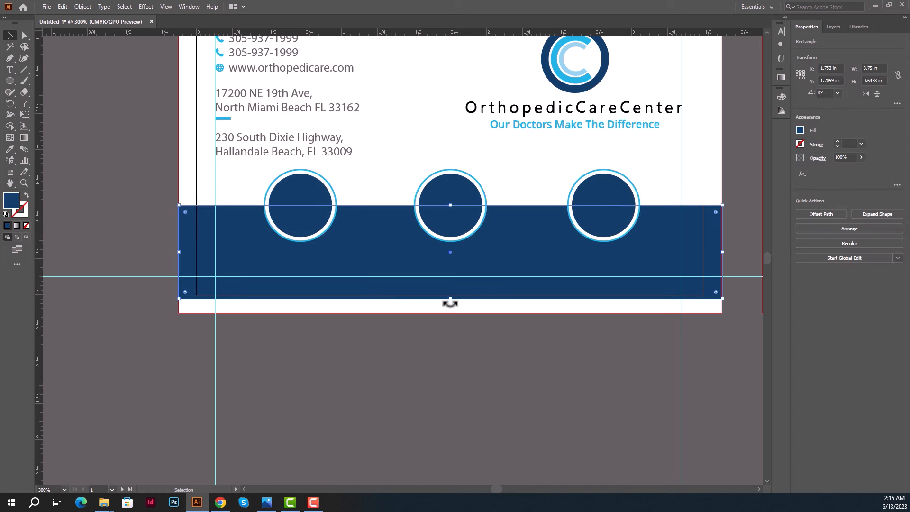
drag(453, 299, 451, 313)
click(481, 389)
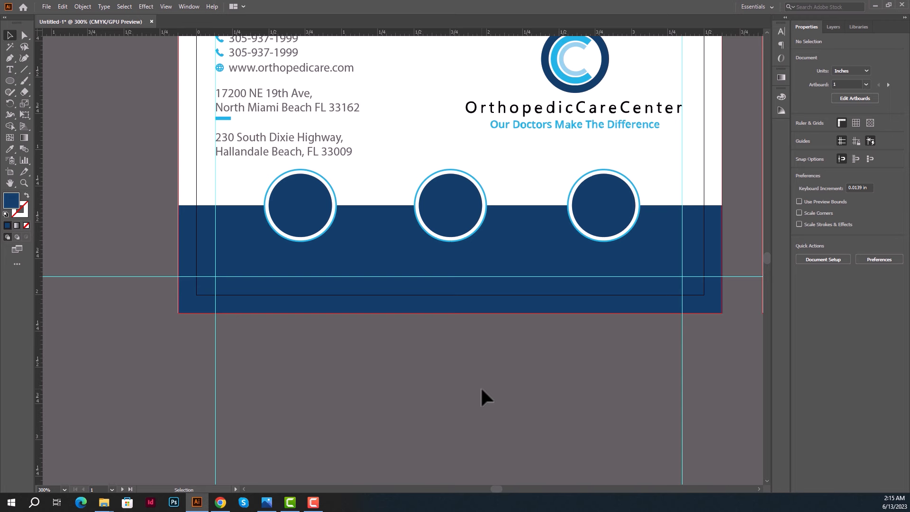
Raise the contact details, circles and band again, then extend the band to the card's bottom.
scroll(480, 386, up, 3)
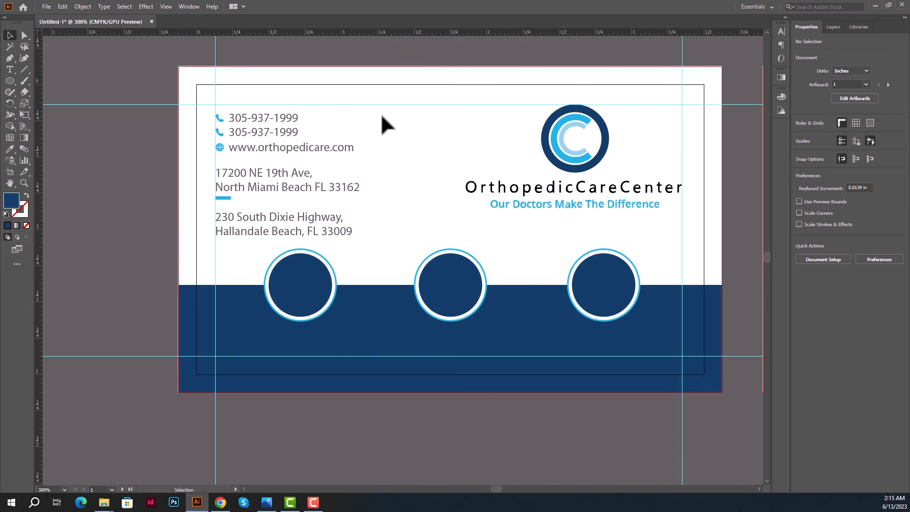
drag(382, 116, 219, 236)
key(Up)
key(Up)
key(Up)
key(Up)
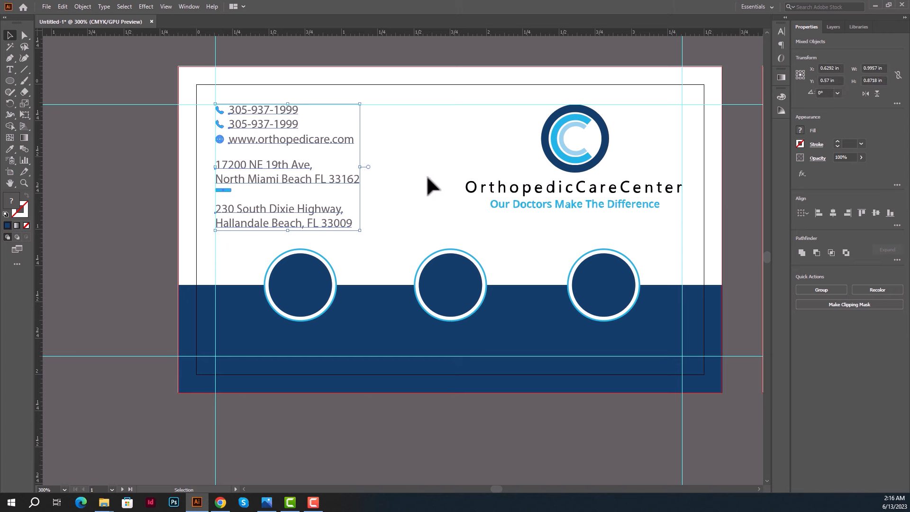
click(427, 176)
drag(227, 242, 649, 325)
key(Up)
key(Up)
key(Up)
key(Up)
key(Up)
key(Up)
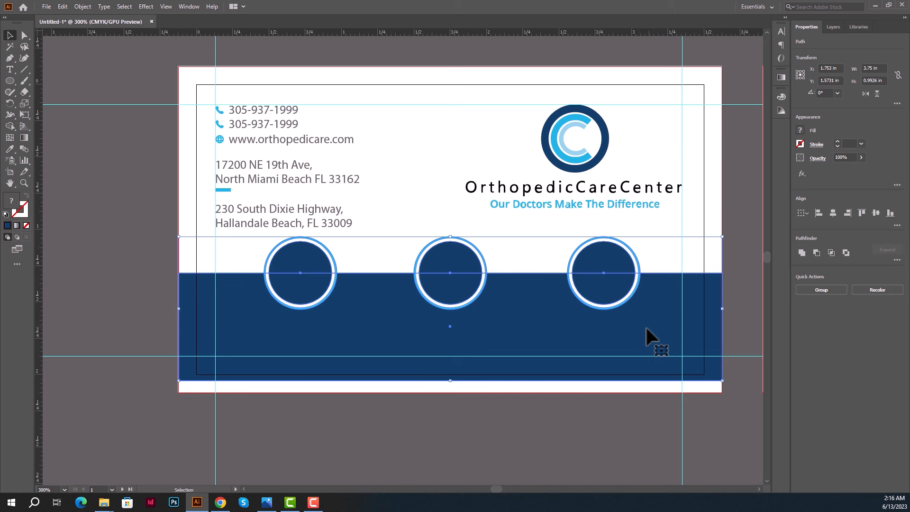
key(Up)
click(545, 417)
click(539, 359)
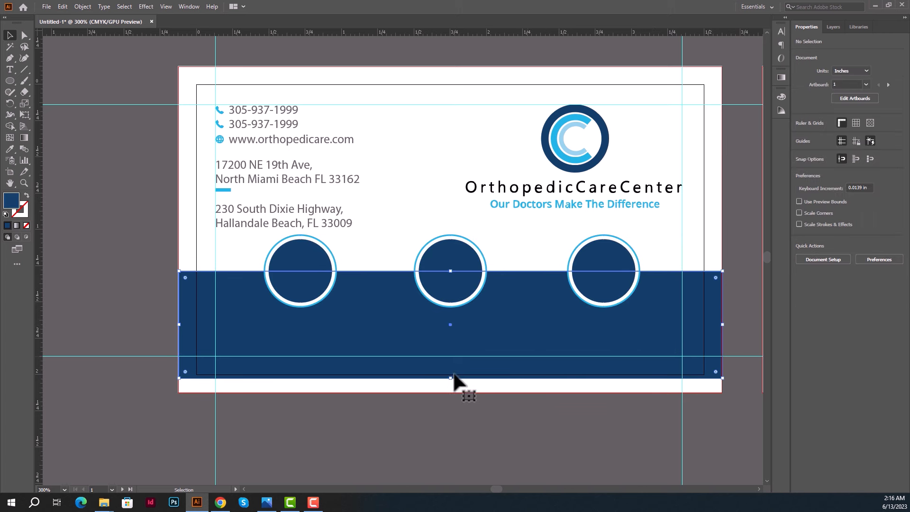
drag(453, 378, 418, 425)
click(465, 437)
scroll(444, 427, up, 1)
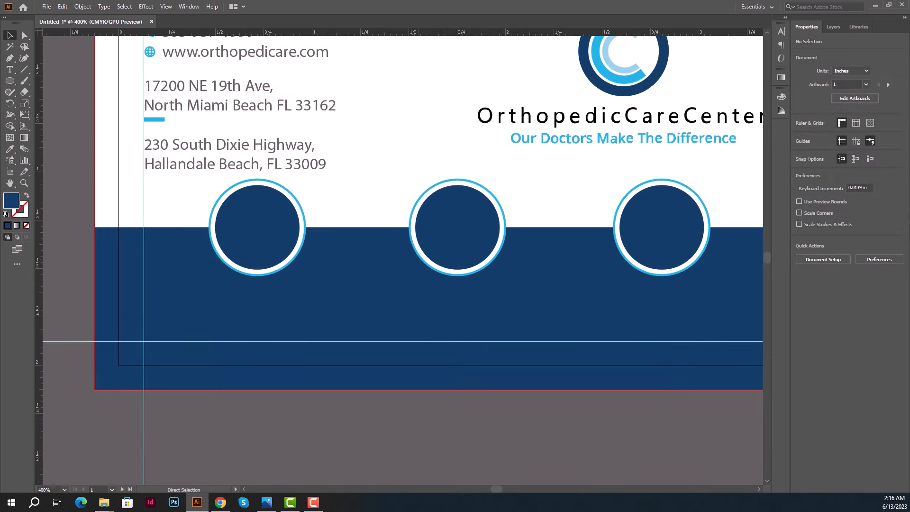
Save the Untitled-1 document on the Desktop under the name 02.ai.
key(ctrl+s)
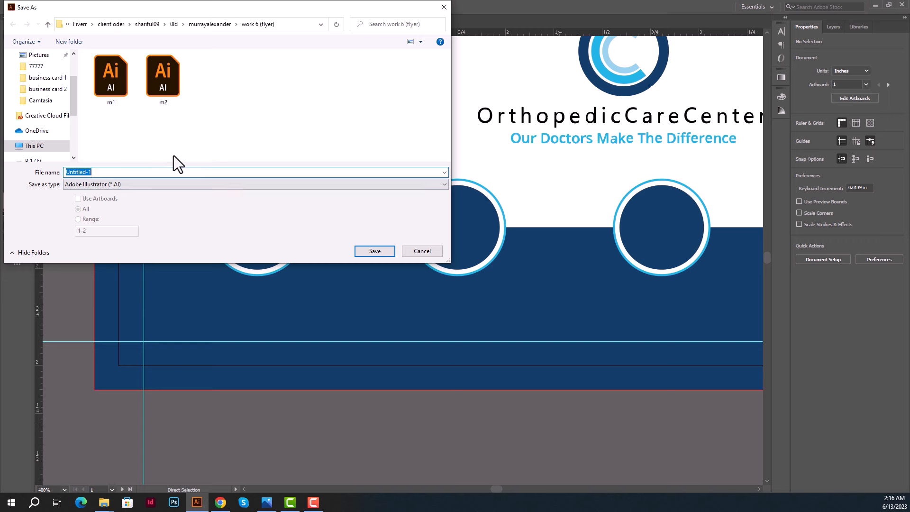
scroll(48, 70, up, 2)
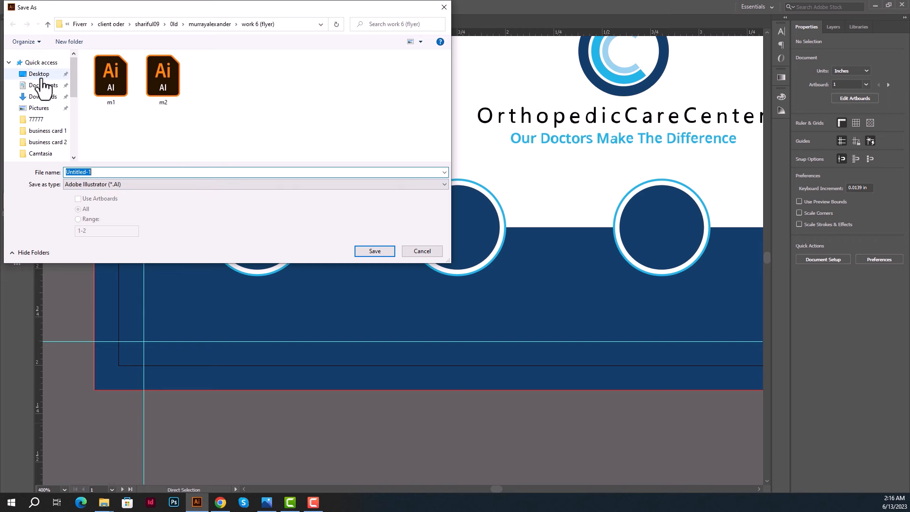
click(42, 79)
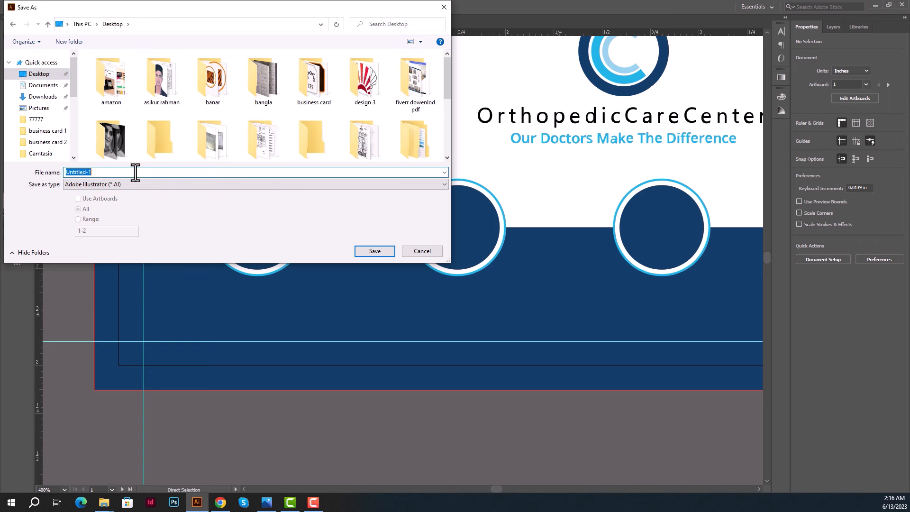
text(55)
key(Return)
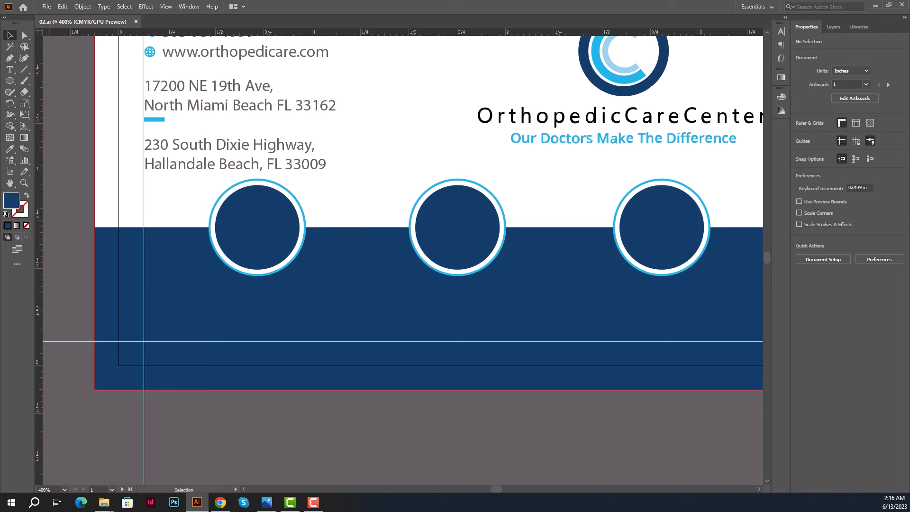
Place a portrait photo from File Explorer into the card, embed it, and scale it down.
key(super+e)
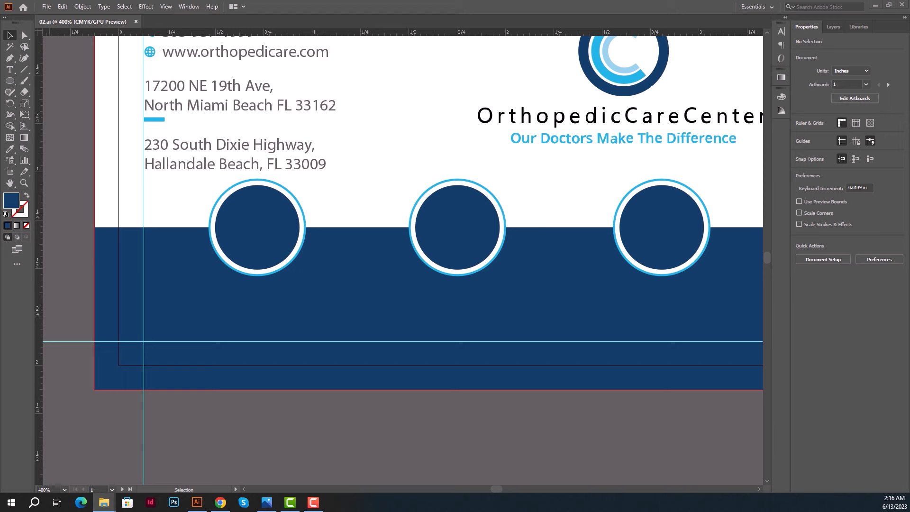
drag(320, 414, 389, 420)
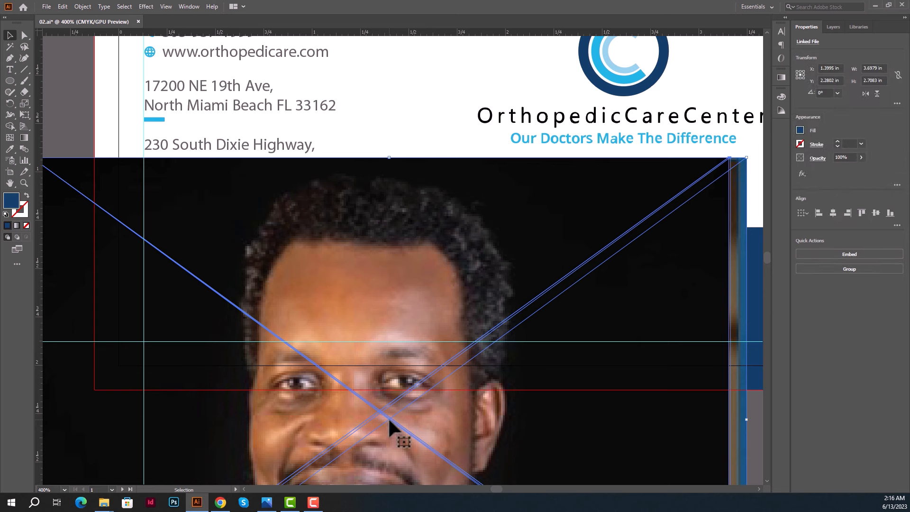
click(855, 254)
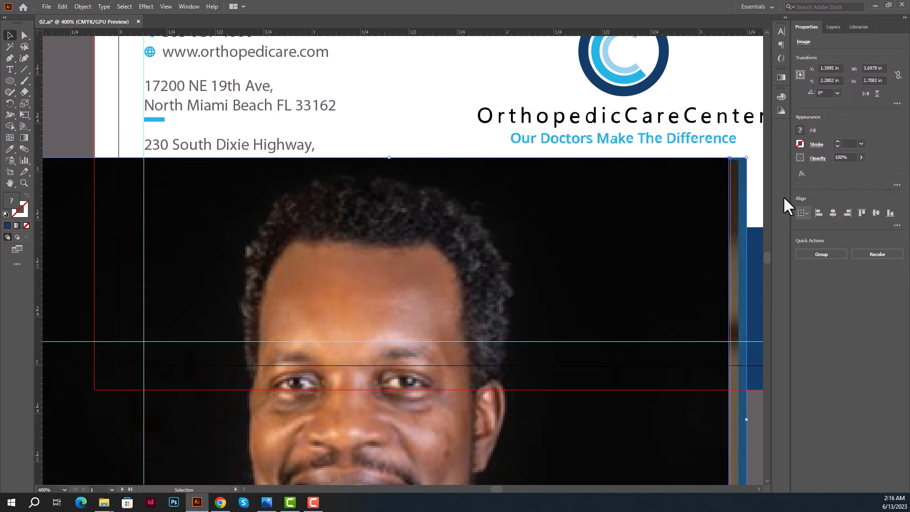
drag(742, 159, 505, 319)
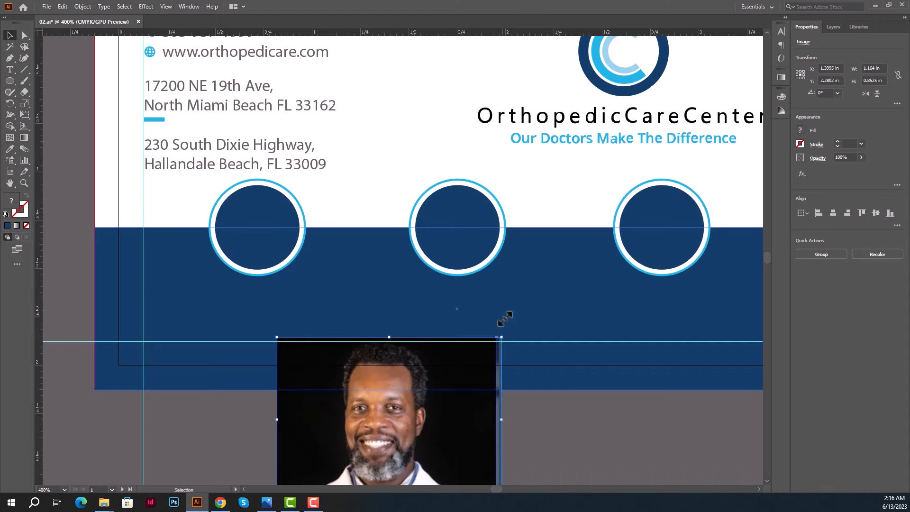
Move one portrait beside the other just below the blue band.
scroll(506, 319, down, 1)
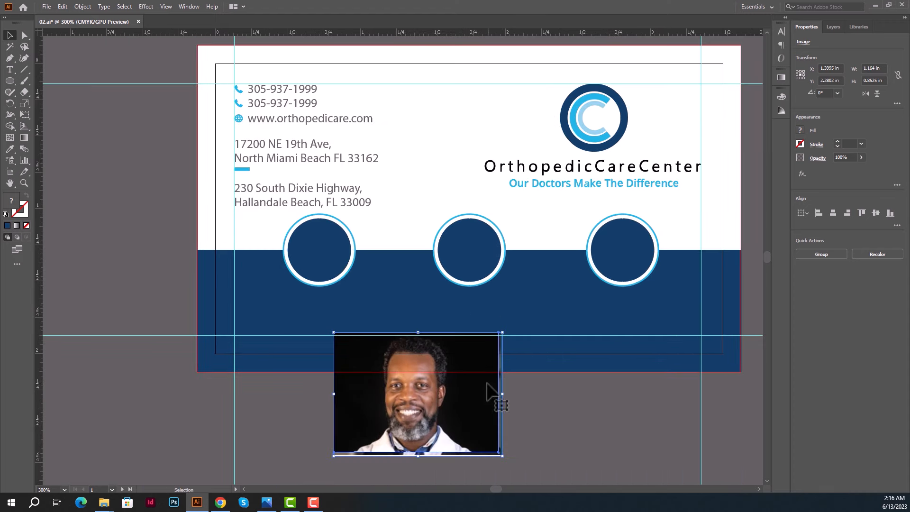
scroll(465, 405, up, 1)
key(space)
drag(459, 428, 416, 276)
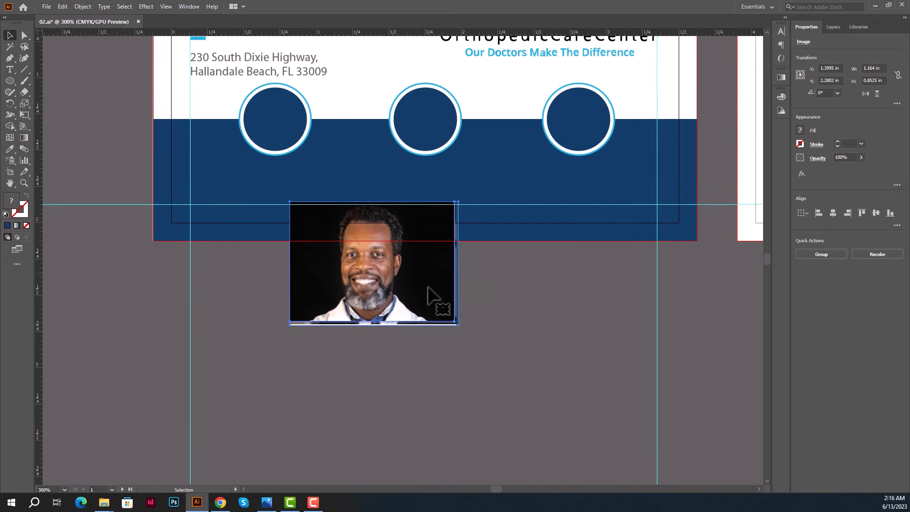
click(504, 325)
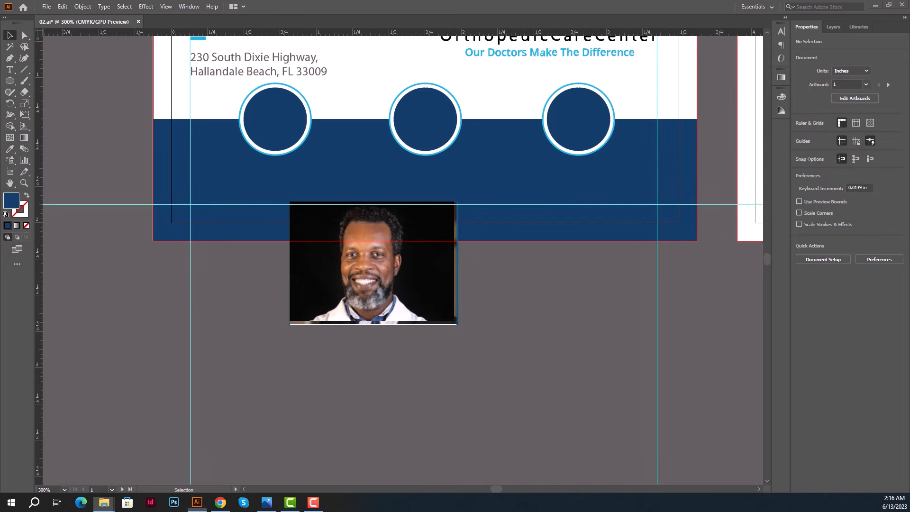
drag(416, 295, 666, 331)
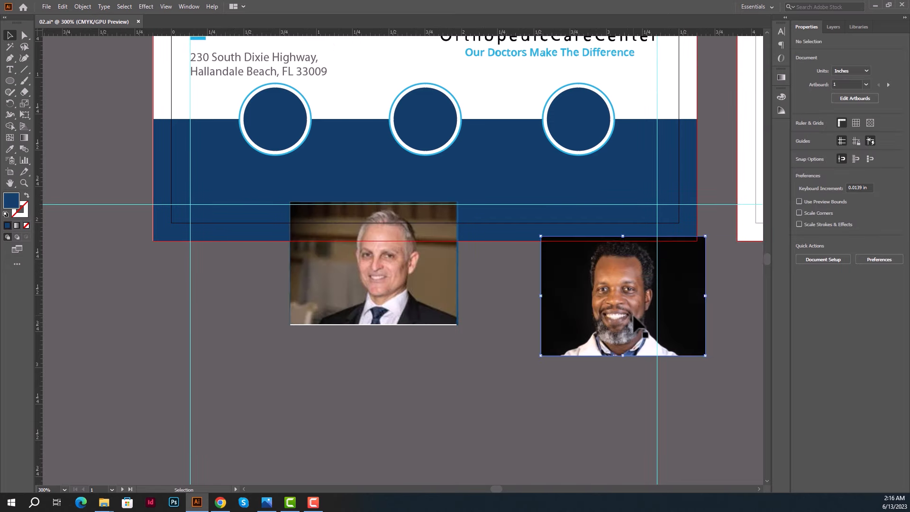
scroll(631, 272, up, 1)
Copy the right-hand circle over the bearded doctor's photo, bring it forward, and shrink the photo to fit.
click(572, 82)
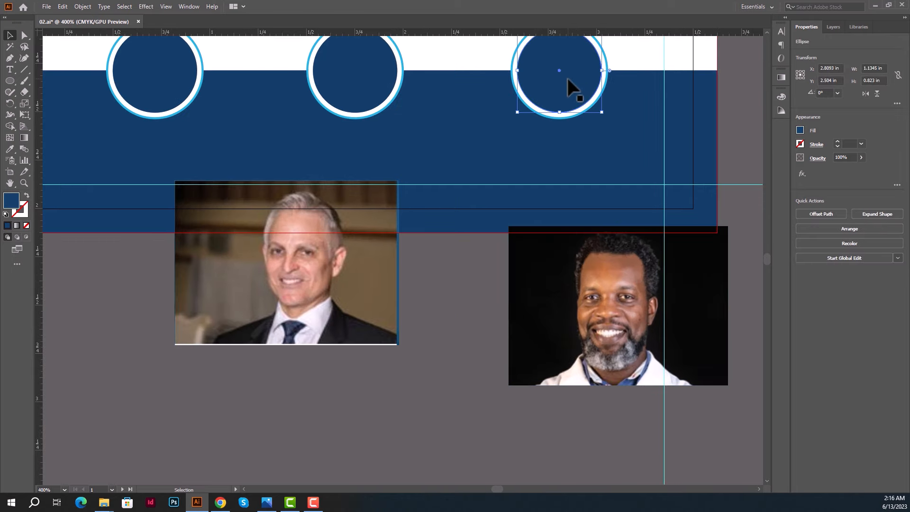
drag(575, 84, 633, 309)
right_click(633, 311)
mouse_move(664, 262)
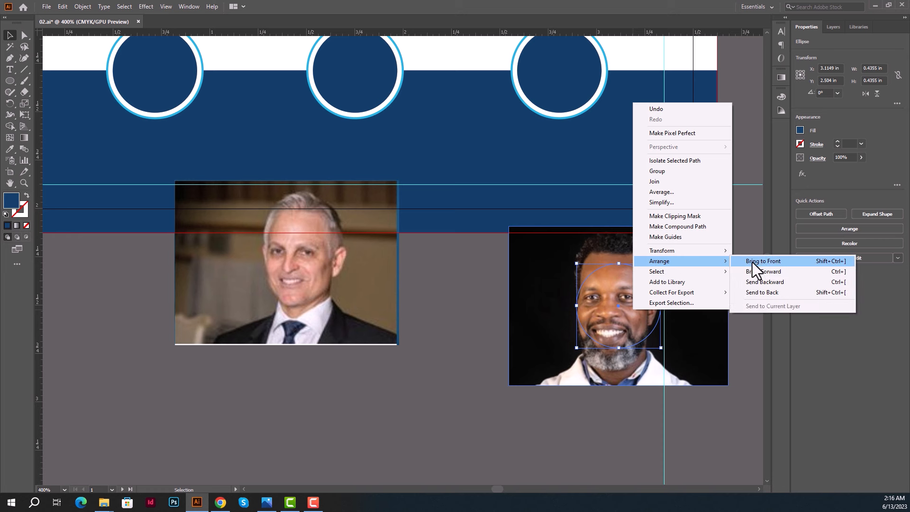
click(761, 260)
click(694, 273)
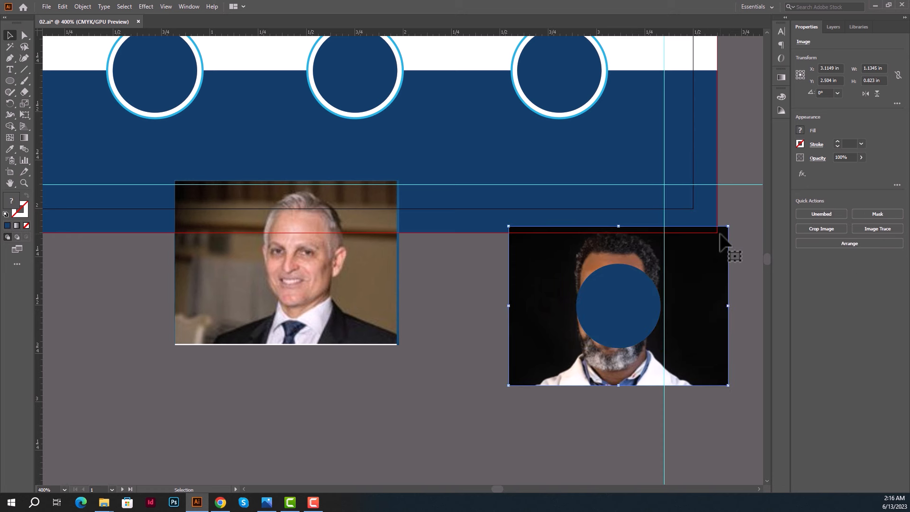
drag(729, 226, 693, 264)
scroll(688, 300, up, 1)
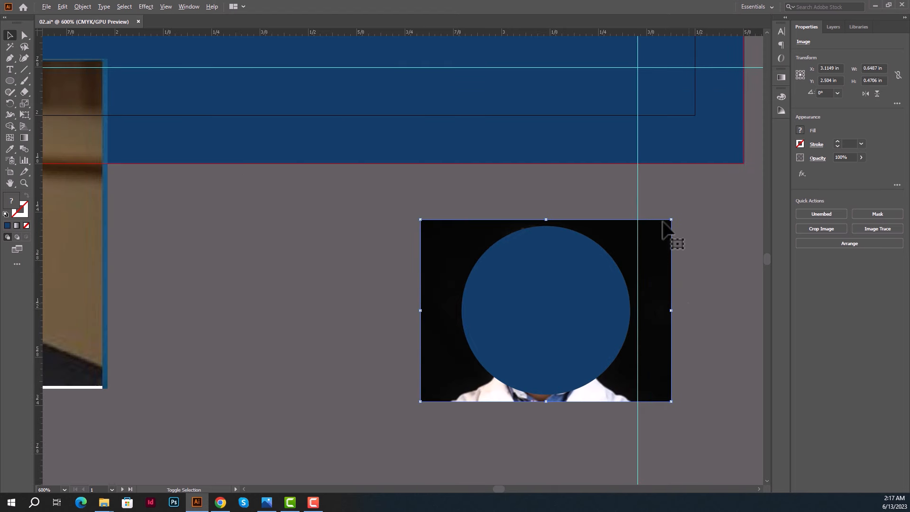
drag(671, 220, 546, 311)
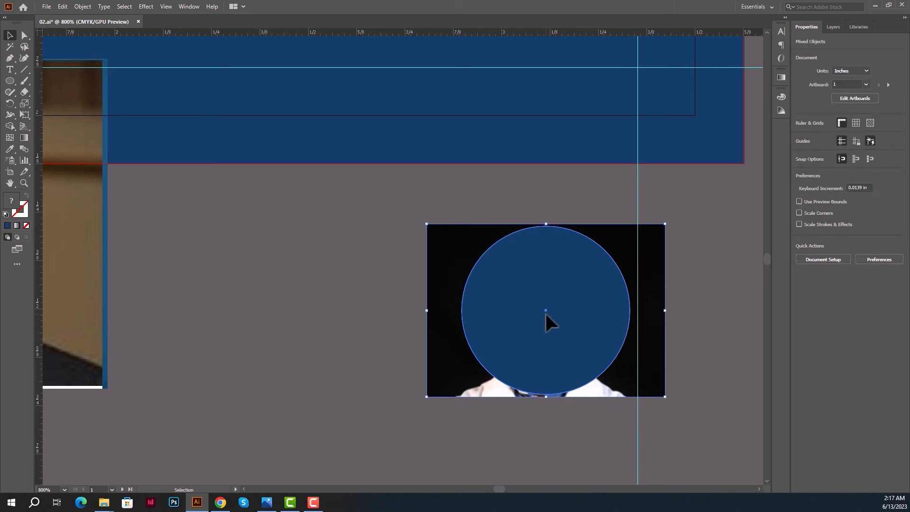
Clip the photo to the circle and move the circular portrait into the right-hand ring.
right_click(546, 312)
click(583, 394)
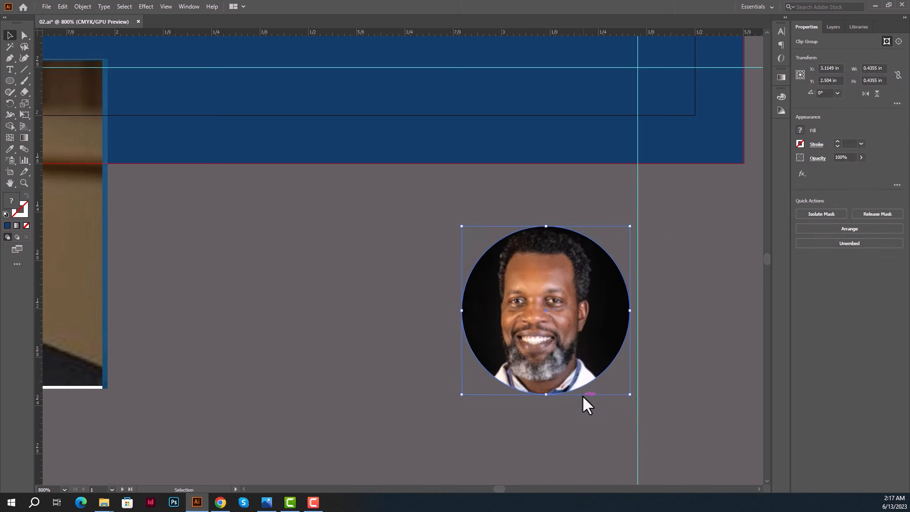
drag(569, 404, 592, 460)
drag(540, 373, 538, 147)
scroll(585, 437, down, 1)
drag(559, 239, 590, 382)
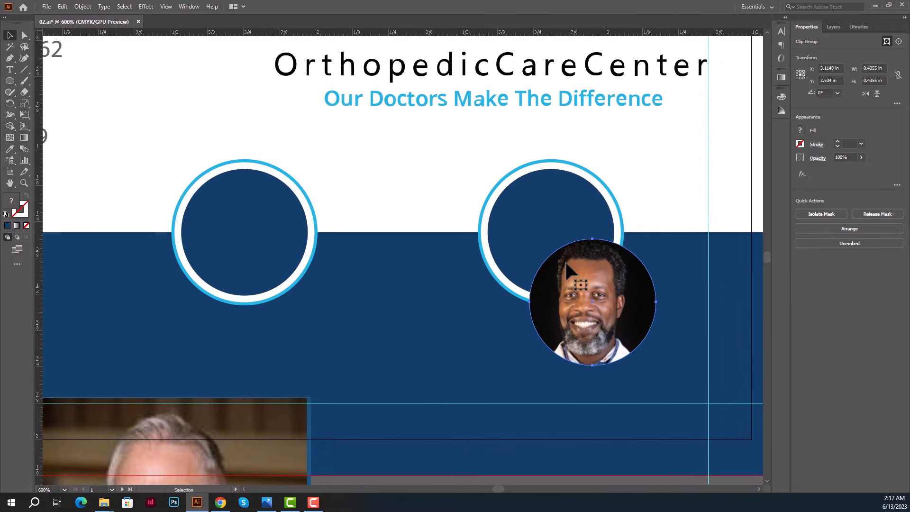
scroll(565, 256, up, 1)
drag(585, 298, 547, 237)
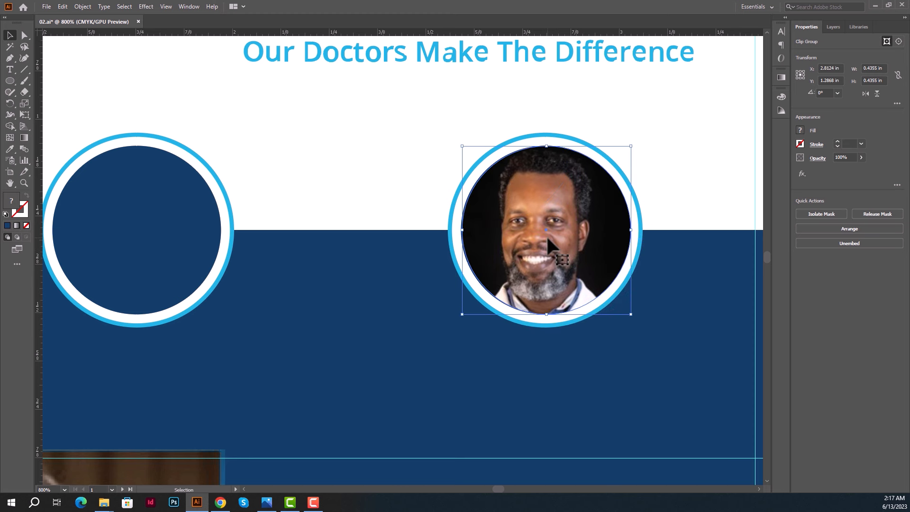
scroll(519, 375, down, 6)
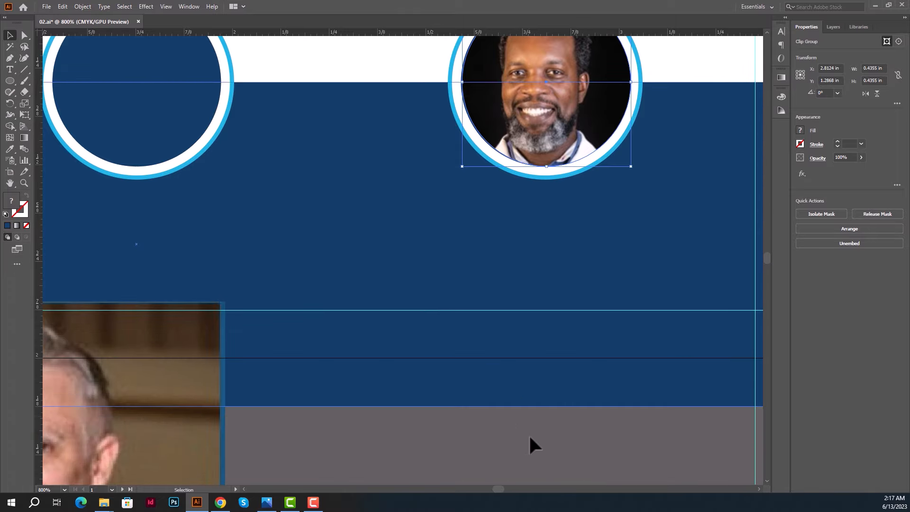
click(528, 434)
alt+scroll(527, 437, down, 2)
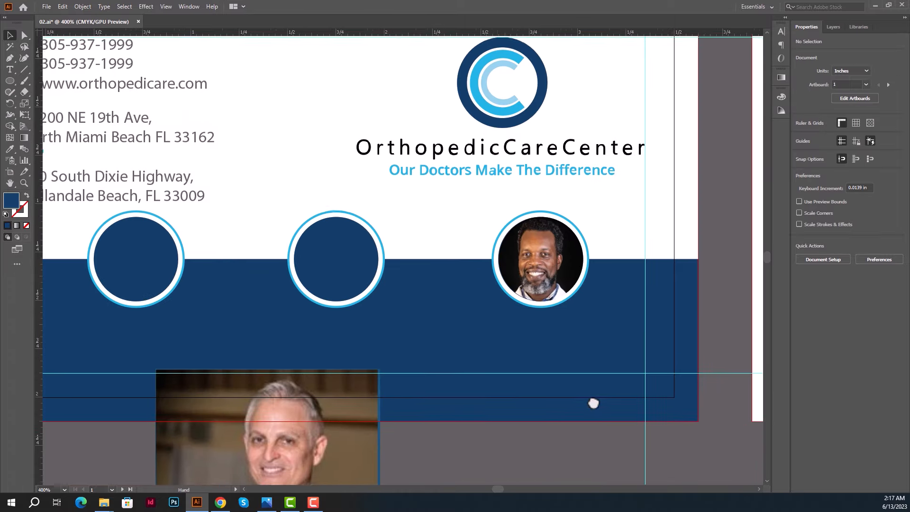
Copy the middle ring's circle onto the grey-haired doctor's face and bring it forward.
drag(594, 404, 605, 240)
click(441, 301)
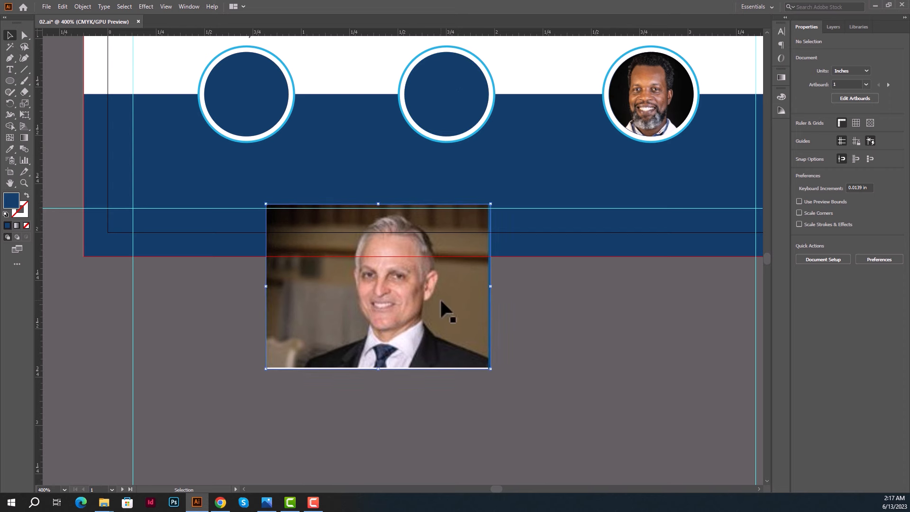
drag(441, 302, 579, 354)
click(452, 106)
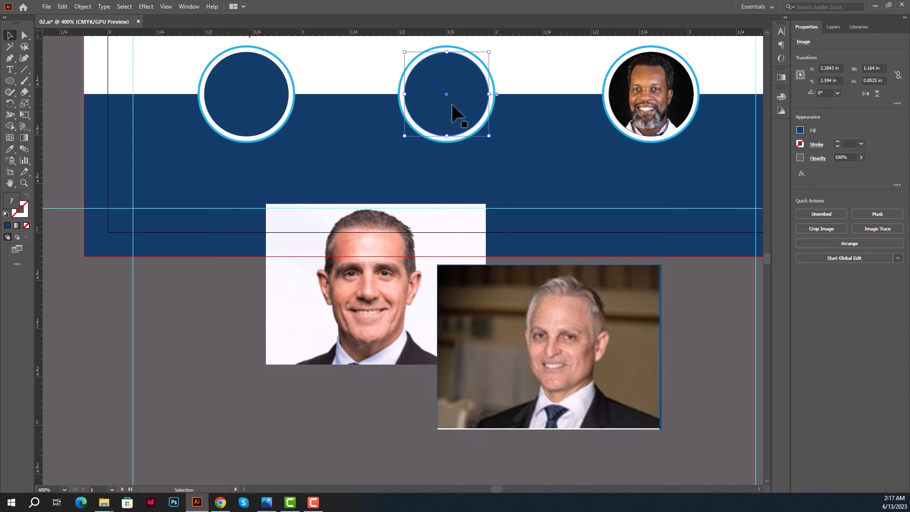
drag(452, 104, 569, 361)
right_click(569, 355)
mouse_move(602, 305)
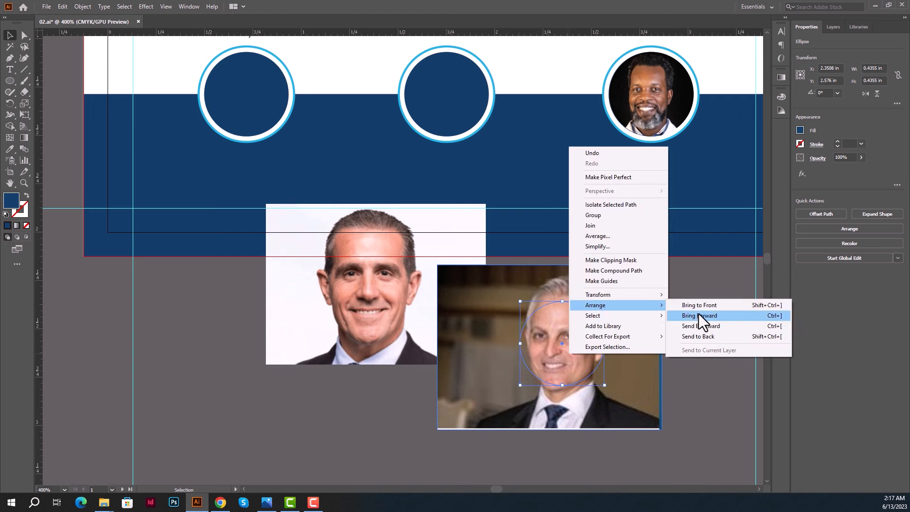
click(699, 315)
Shrink and centre the photo under the circle, clip it, and move it toward the middle ring.
click(639, 287)
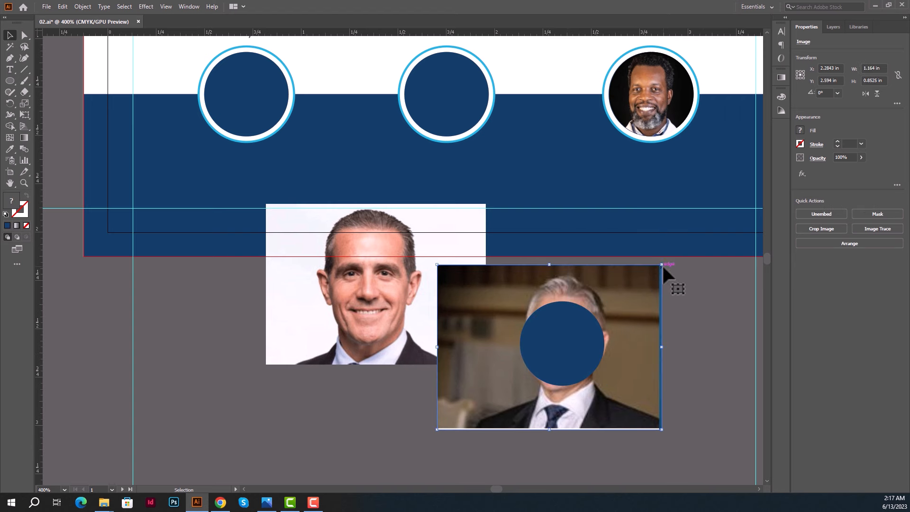
drag(662, 263, 633, 300)
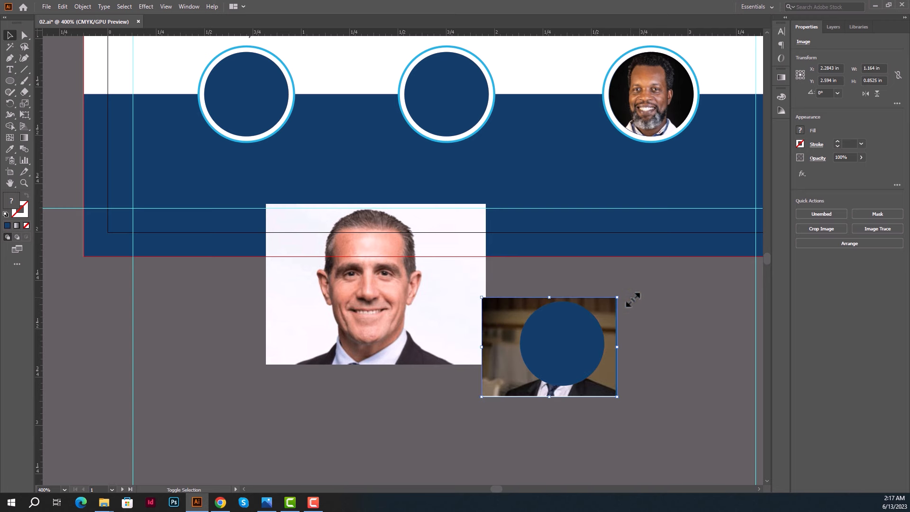
scroll(635, 332, up, 2)
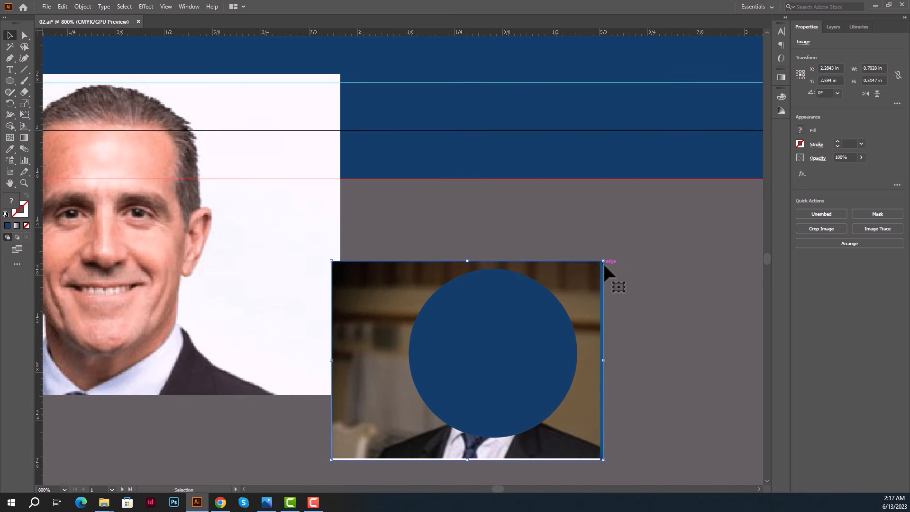
drag(605, 267, 597, 272)
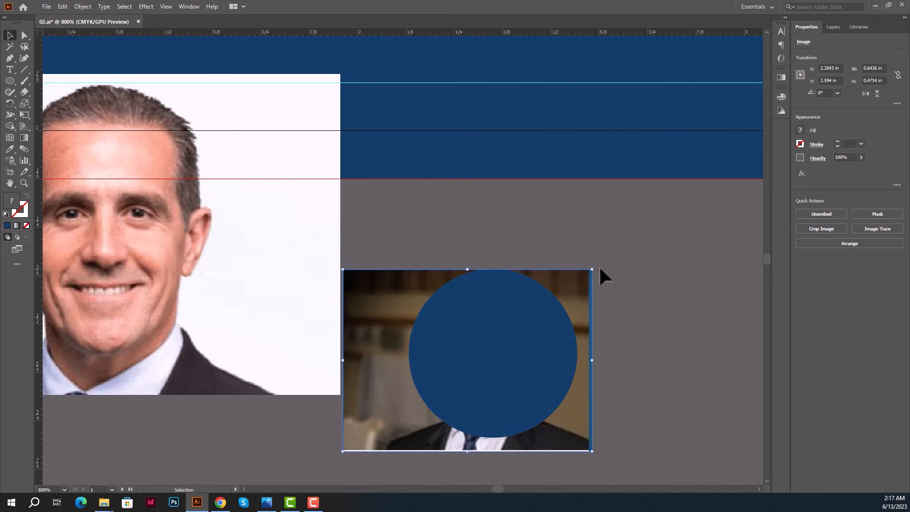
key(Up)
key(Up)
key(Right)
drag(645, 288, 528, 345)
right_click(529, 345)
click(570, 272)
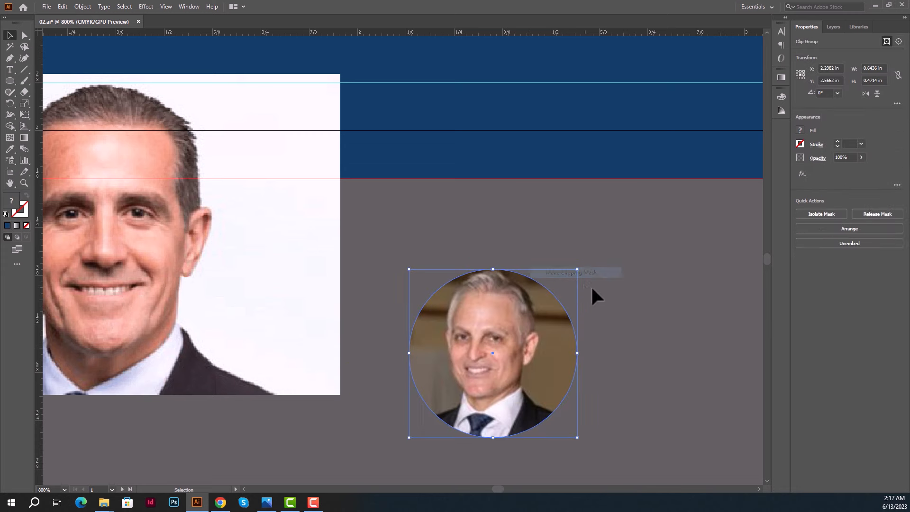
scroll(592, 287, down, 2)
drag(594, 289, 484, 181)
Copy the left ring's blue circle onto the dark-haired doctor's photo and bring it to front.
click(578, 382)
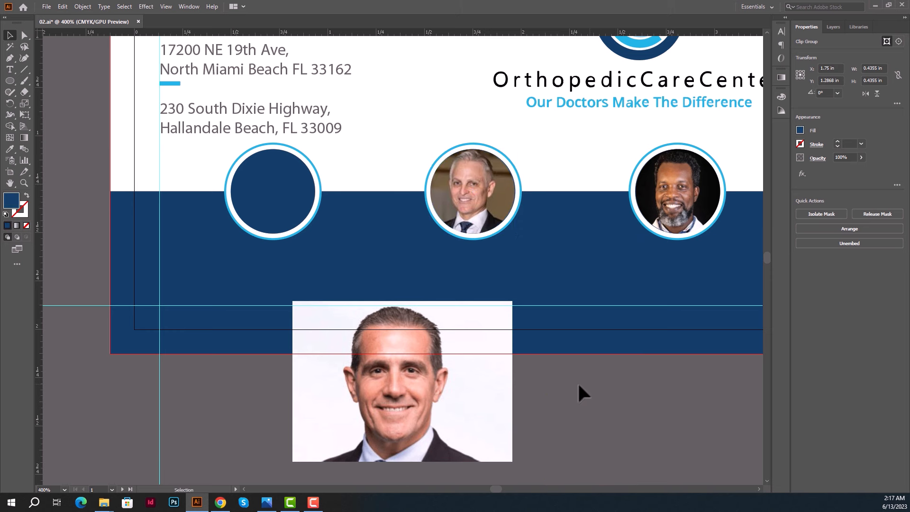
drag(520, 380, 629, 358)
click(402, 162)
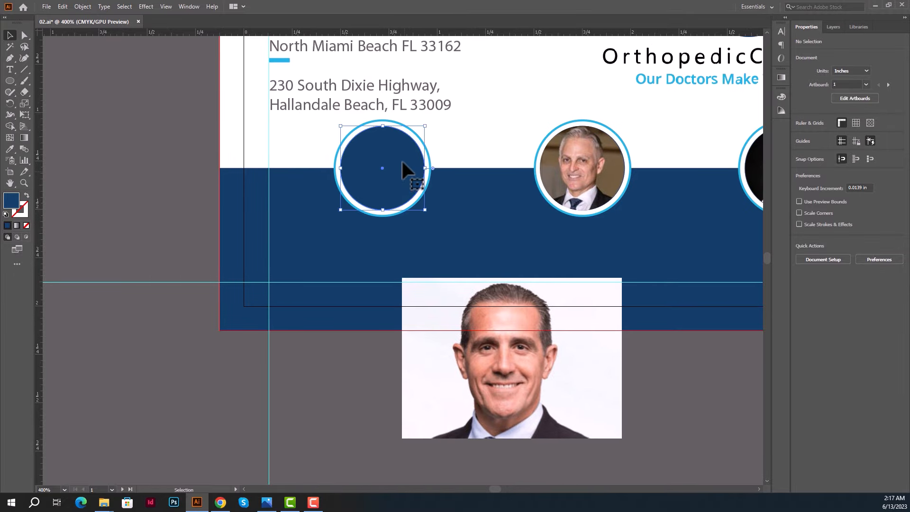
drag(402, 158, 523, 352)
right_click(525, 352)
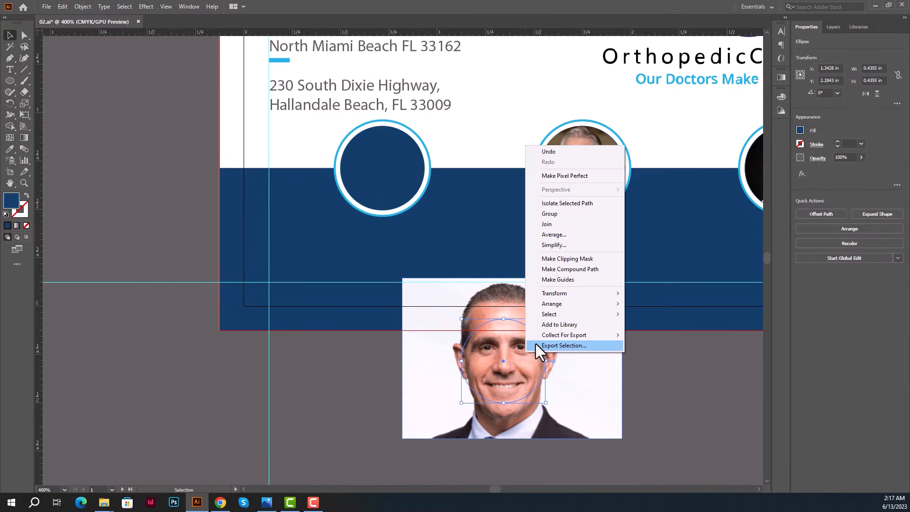
click(647, 304)
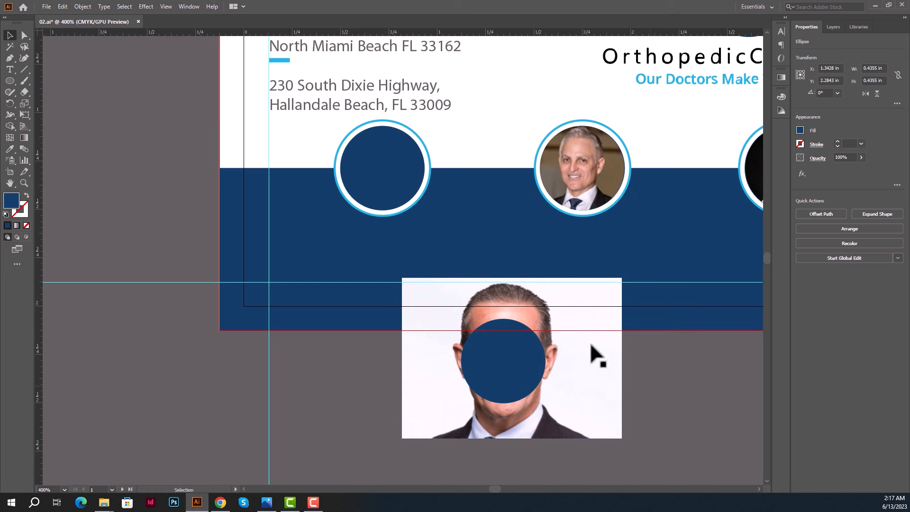
Scale and centre the photo's face under the circle, then clip the photo to the circle.
click(590, 342)
drag(622, 279, 575, 313)
key(Down)
key(Down)
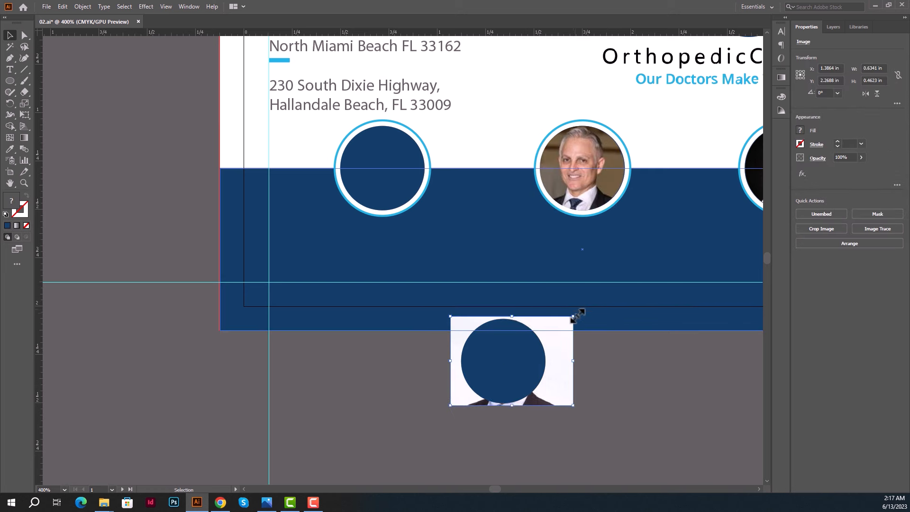
key(Left)
key(Left)
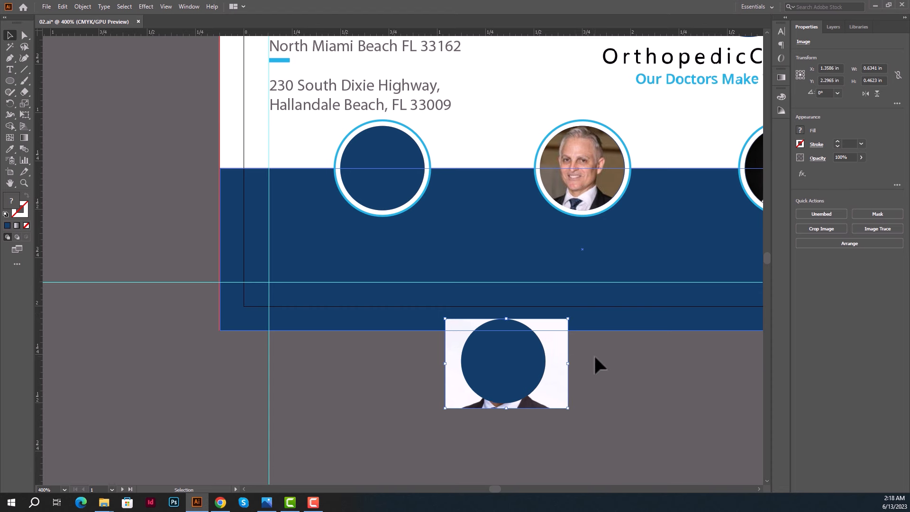
key(Up)
drag(608, 392, 506, 379)
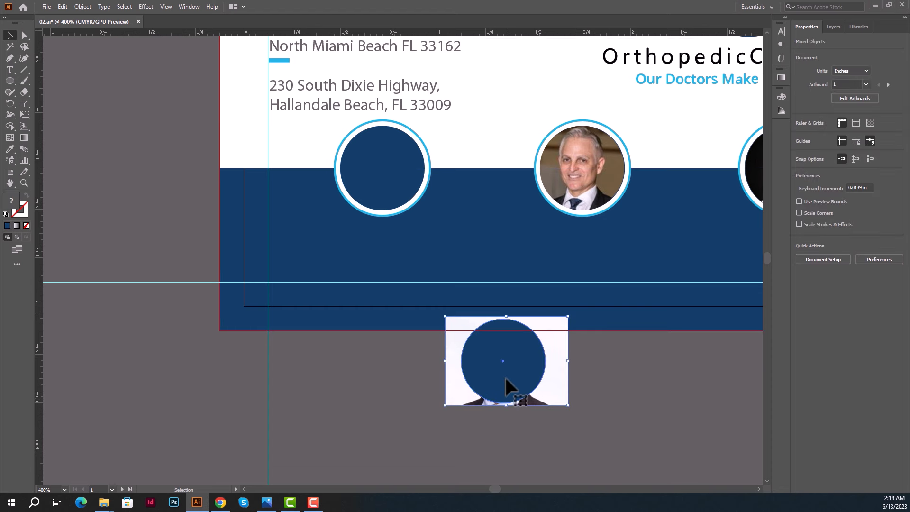
right_click(505, 378)
click(555, 302)
Move the circular dark-haired doctor portrait into the left ring badge.
scroll(622, 427, up, 1)
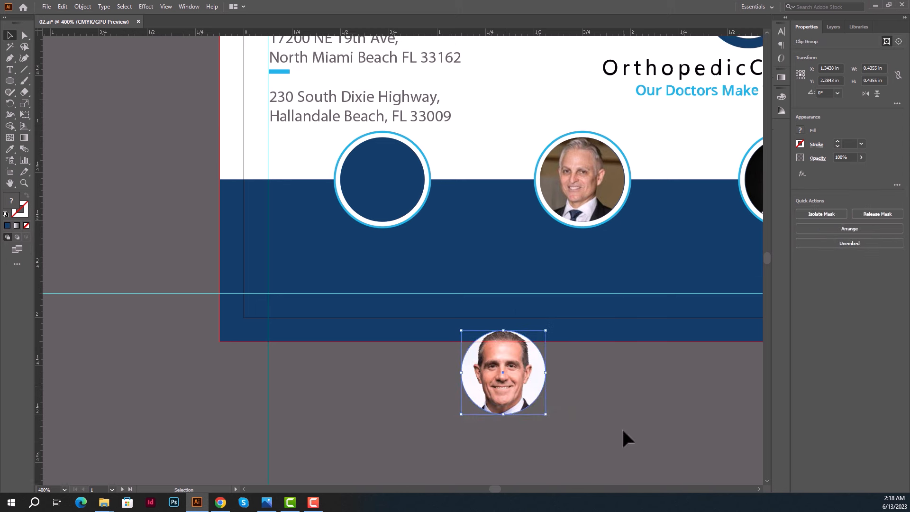
scroll(621, 428, up, 1)
drag(499, 386, 382, 199)
click(453, 382)
scroll(453, 383, up, 2)
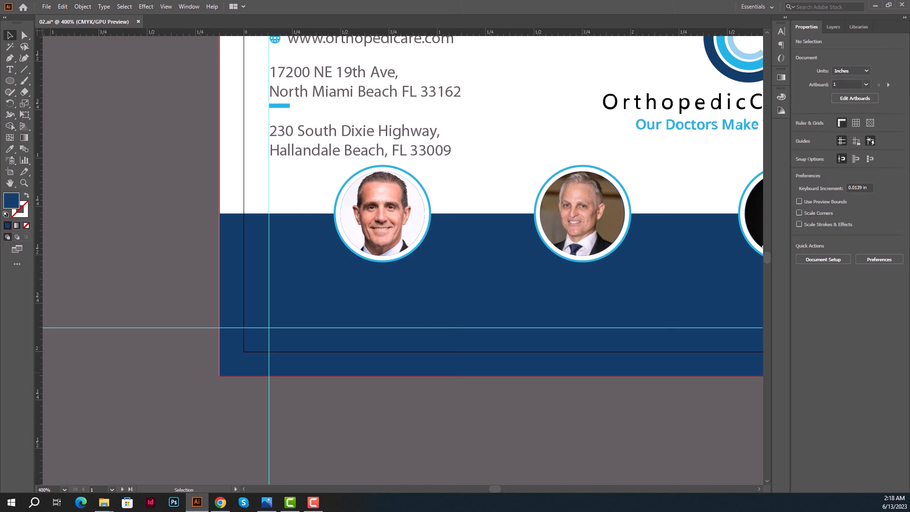
key(alt+Tab)
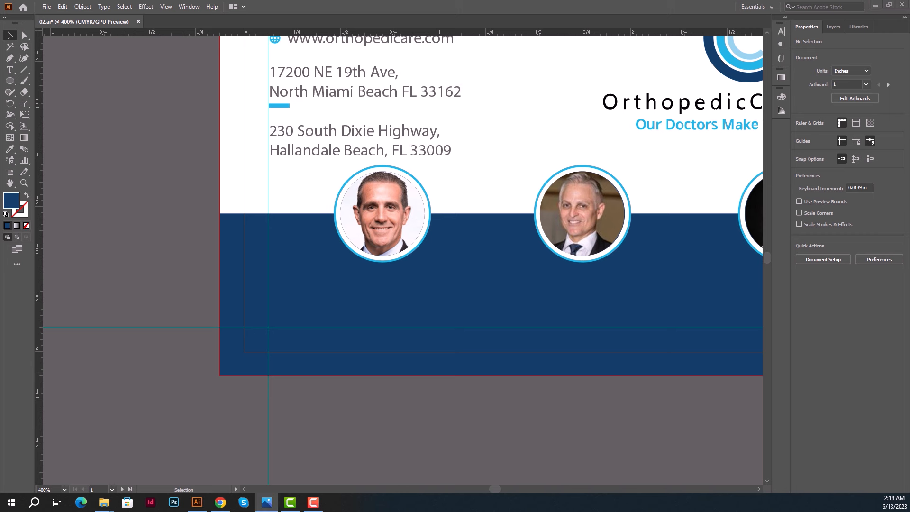
key(alt+Tab)
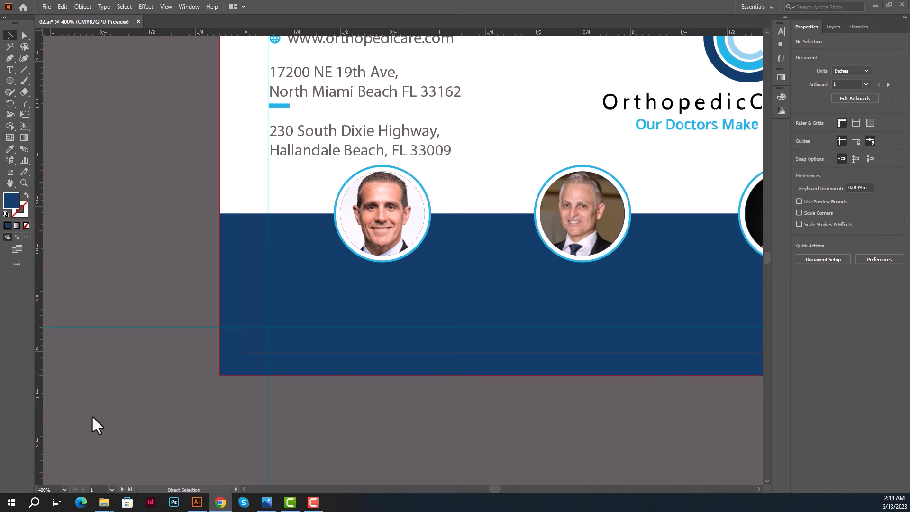
scroll(348, 403, up, 1)
Paste the first doctor's name under the left portrait and duplicate it just below.
scroll(352, 123, up, 1)
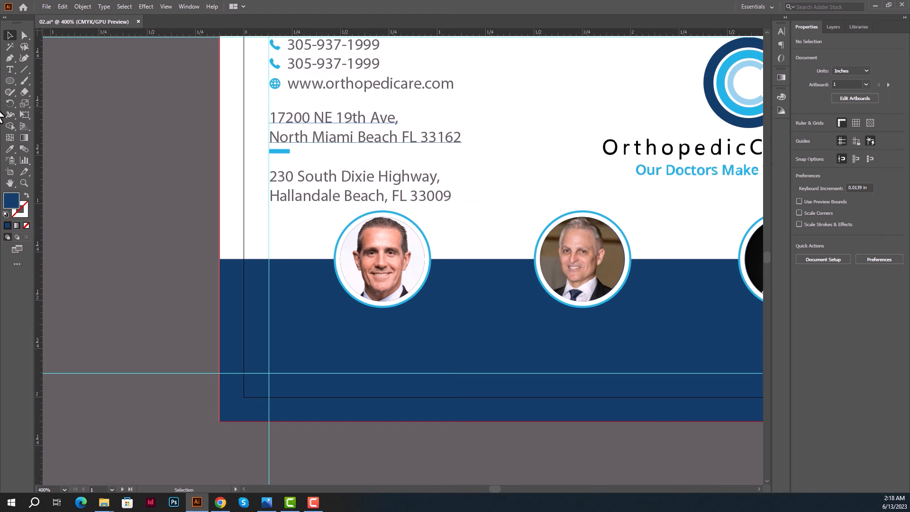
click(10, 69)
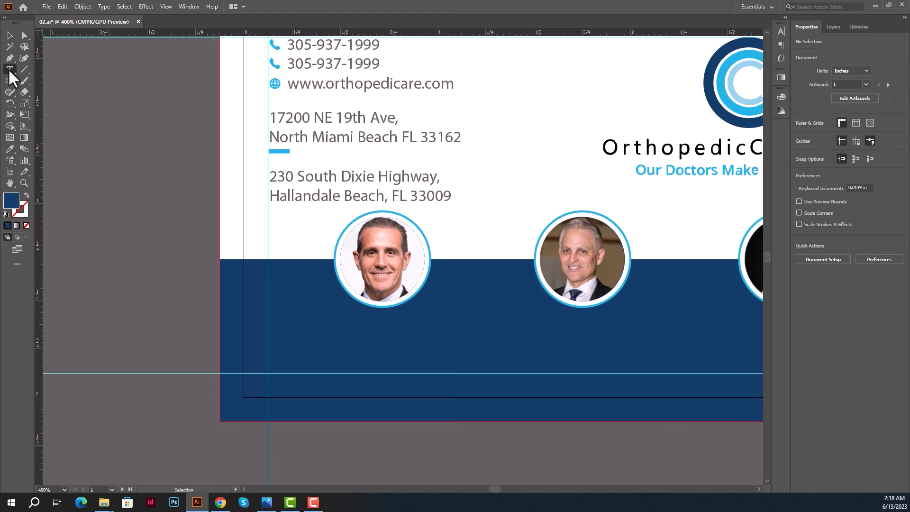
click(328, 330)
key(ctrl+v)
key(Escape)
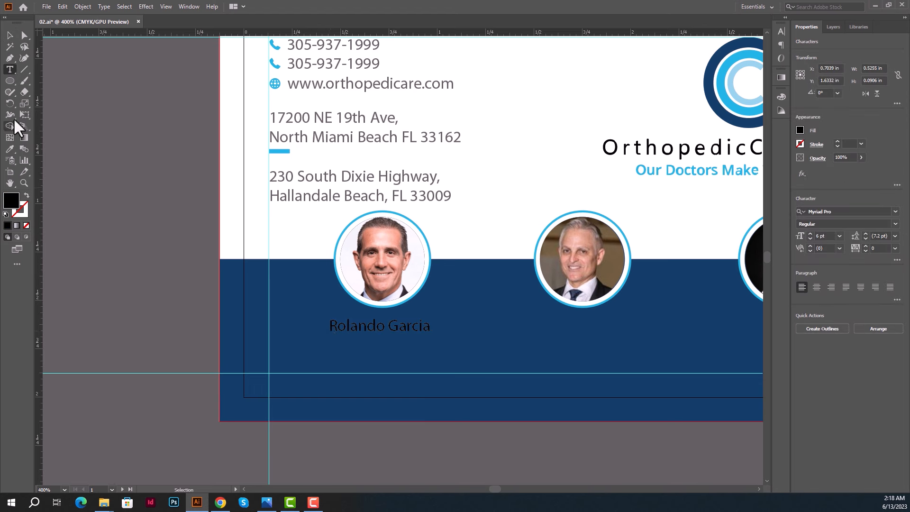
click(10, 35)
drag(350, 329, 355, 350)
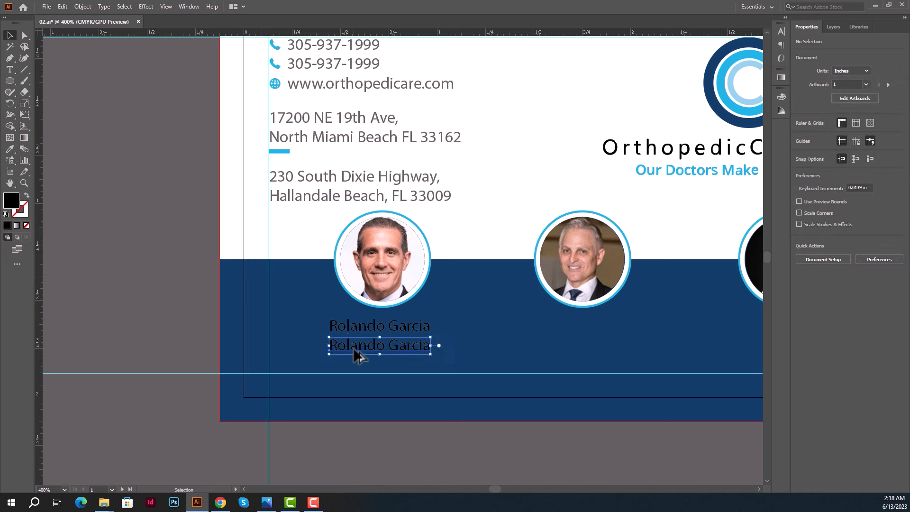
Replace the duplicate with the credentials 'M.D., MPH., F.A .A OS' and save the card.
key(alt+Tab)
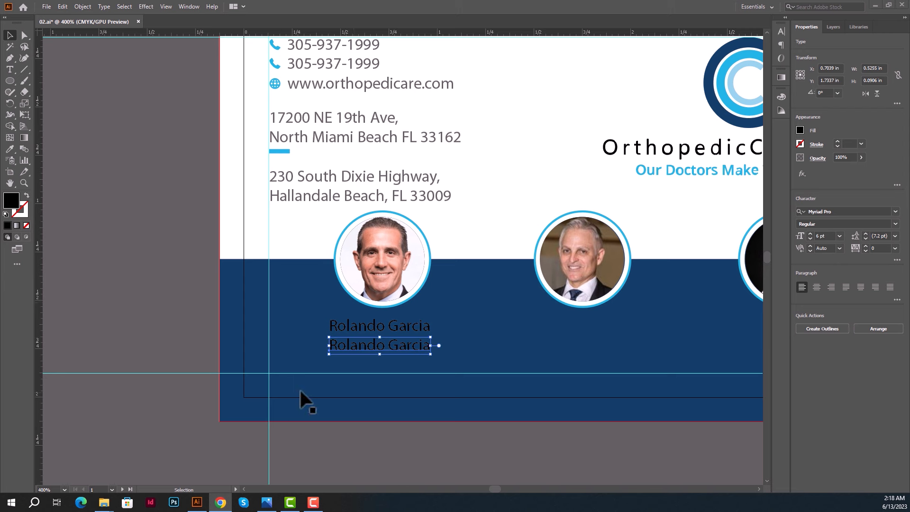
click(360, 346)
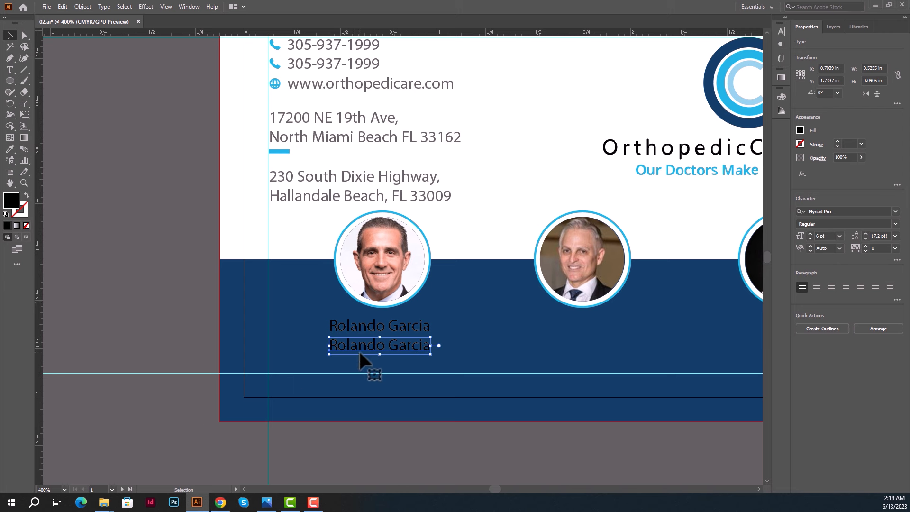
triple_click(360, 345)
text(M.D., MPH., F.A .A OS)
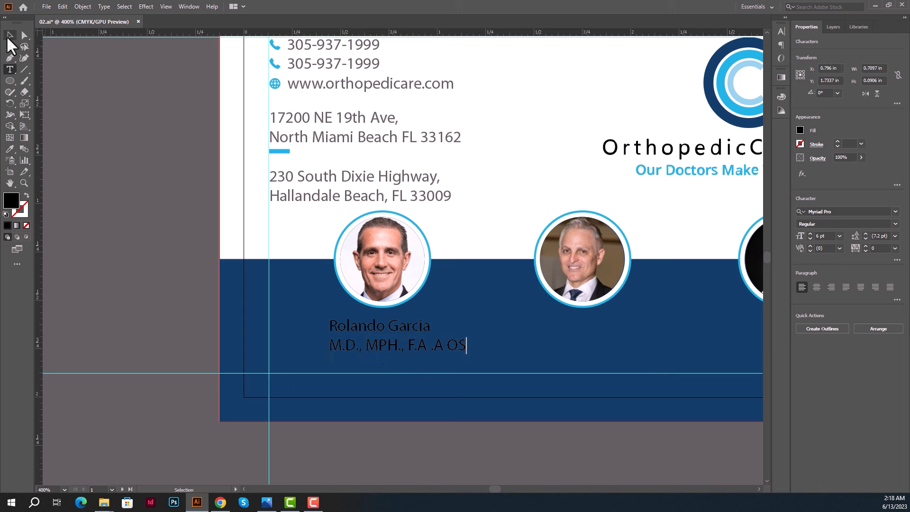
click(9, 35)
click(148, 233)
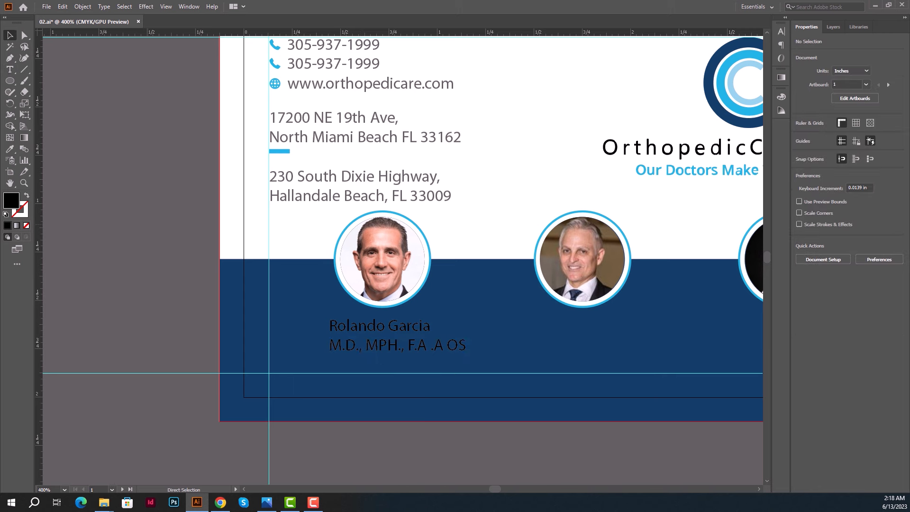
key(ctrl+s)
key(alt+Tab)
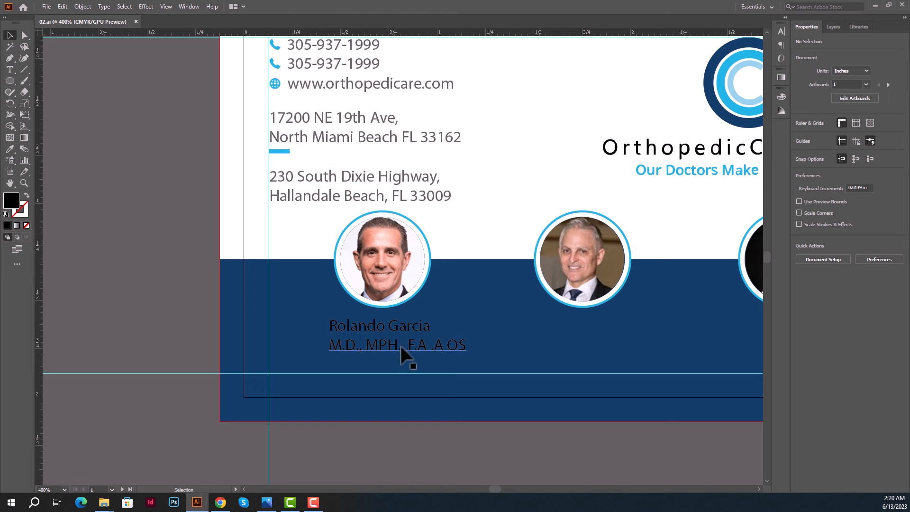
Add a 'Spine Surgery & Scoliosis' line as a copy below the credentials.
scroll(407, 356, down, 2)
drag(422, 316, 422, 329)
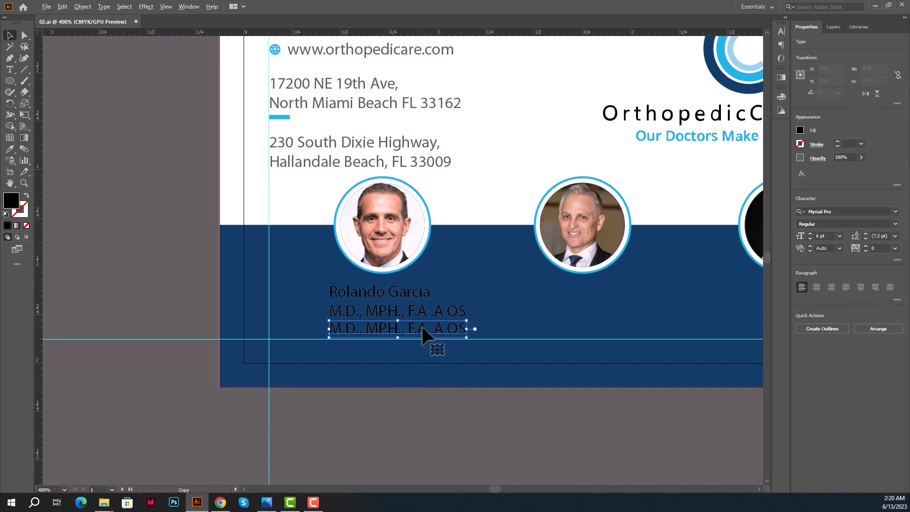
double_click(422, 329)
key(ctrl+a)
text(Spine Surgery & Scoliosis)
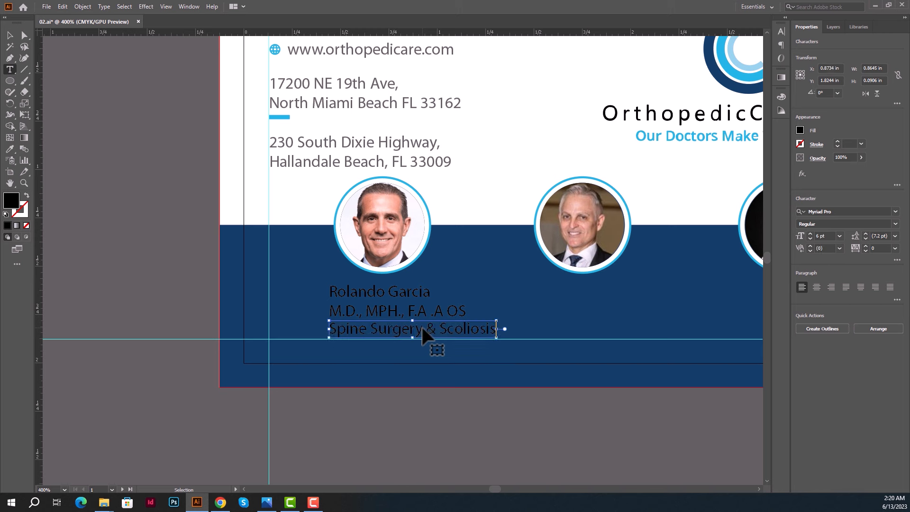
key(Escape)
click(9, 35)
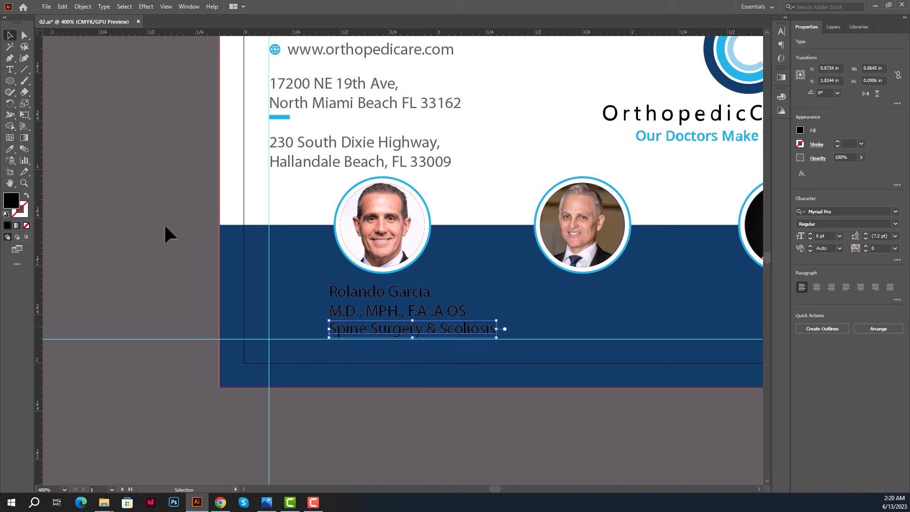
Lock the dark blue background band with Ctrl+2 so the text selects cleanly.
click(474, 329)
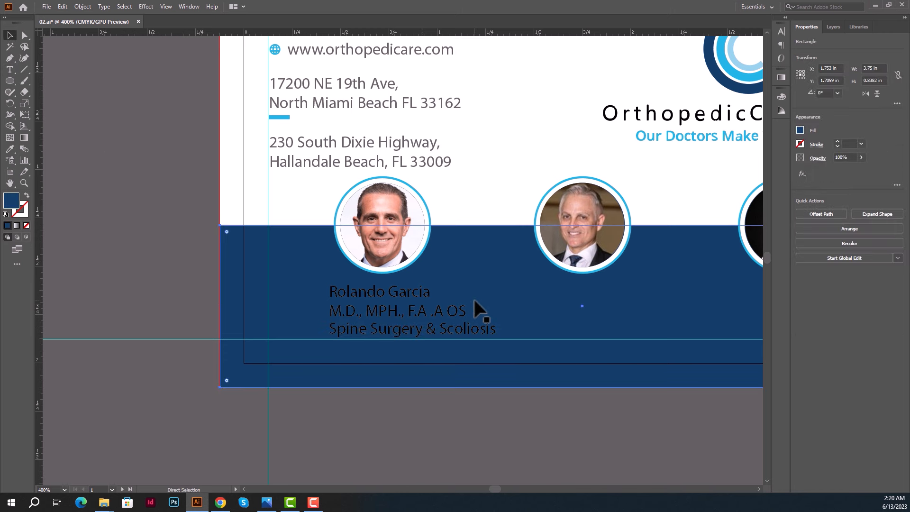
key(ctrl+2)
drag(478, 289, 377, 334)
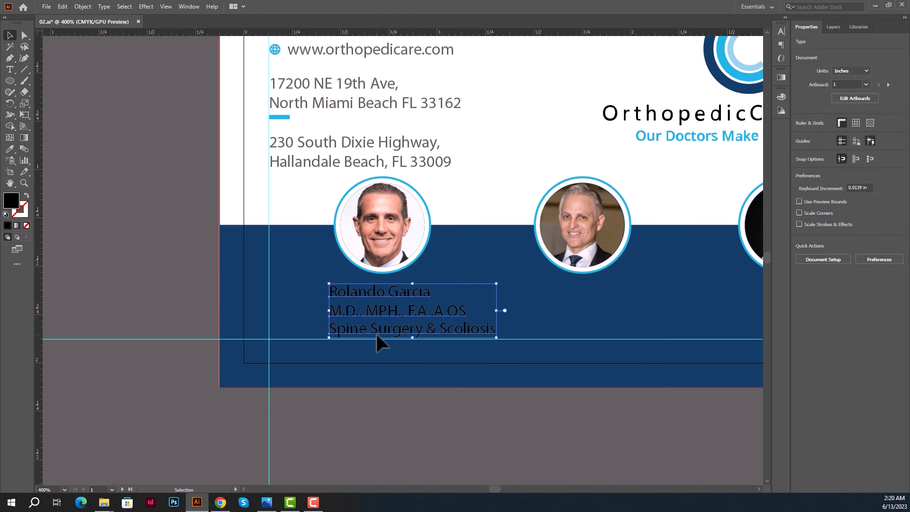
click(424, 425)
Turn the doctor's name white by sampling white with the Eyedropper.
click(396, 293)
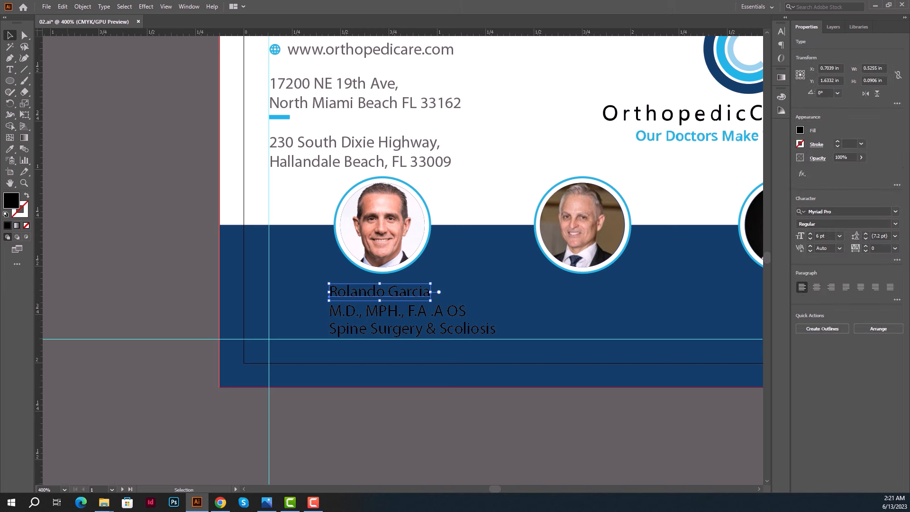
click(10, 149)
click(299, 205)
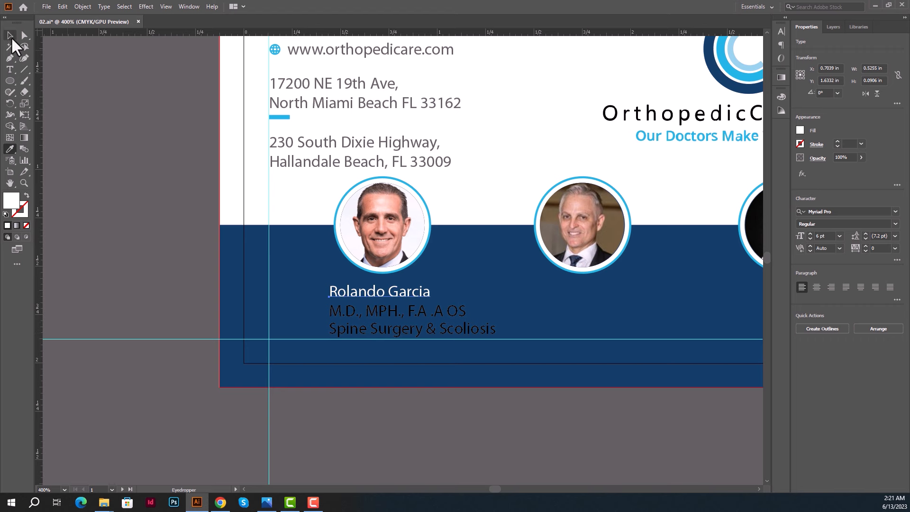
click(10, 35)
scroll(332, 184, up, 2)
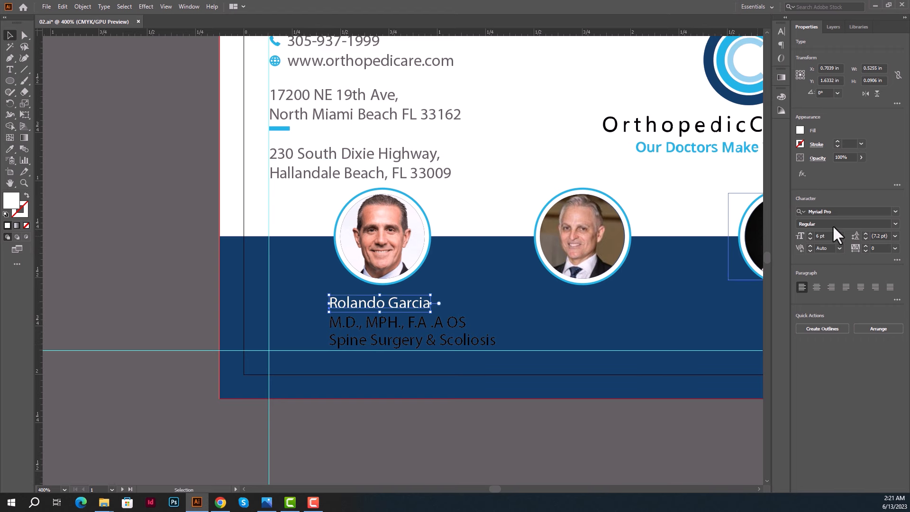
scroll(444, 149, up, 1)
Change the phone, website and address lines from Myriad Pro to Poppins Light.
click(430, 102)
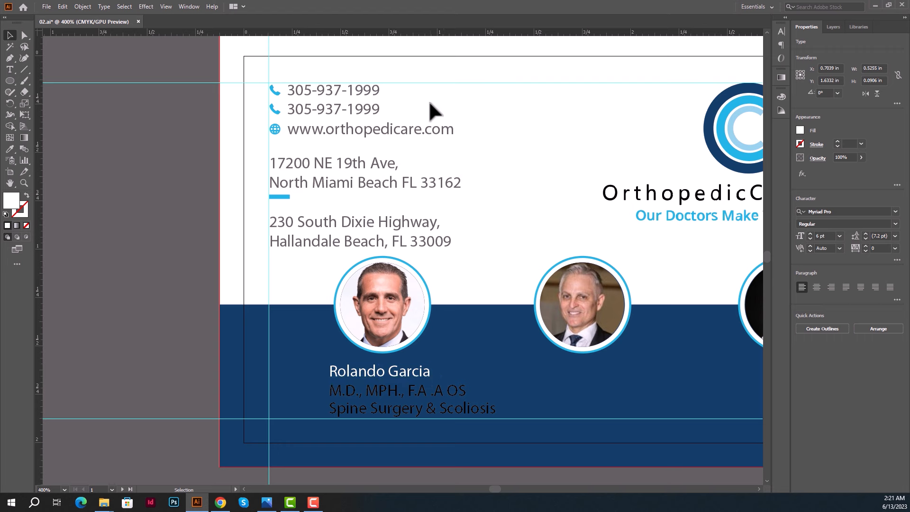
drag(418, 89, 346, 235)
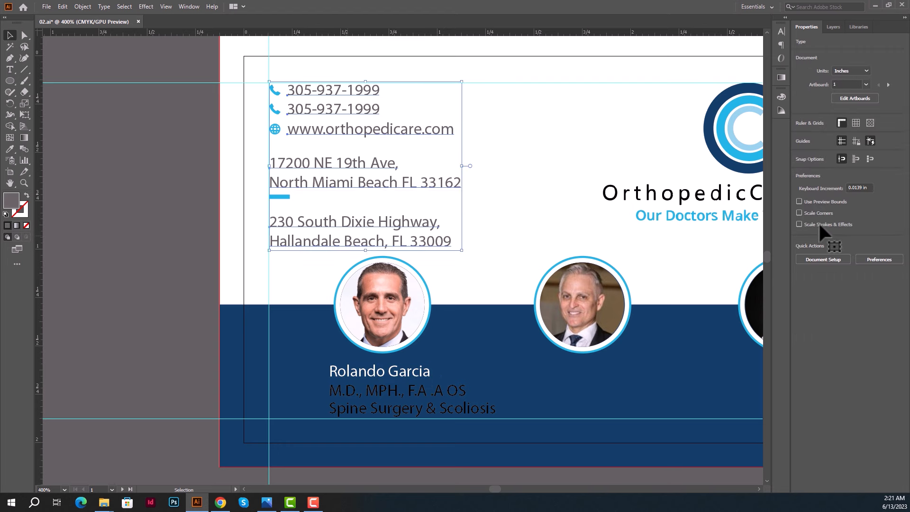
click(842, 212)
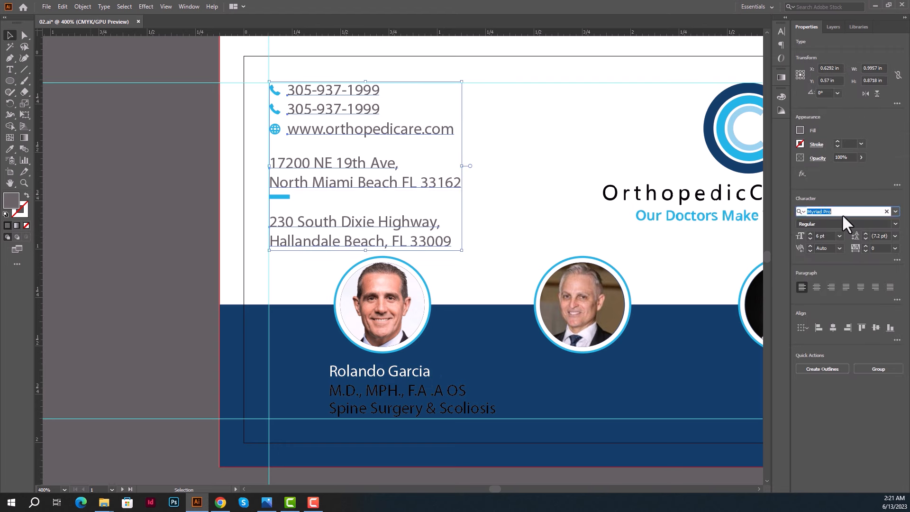
text(pop)
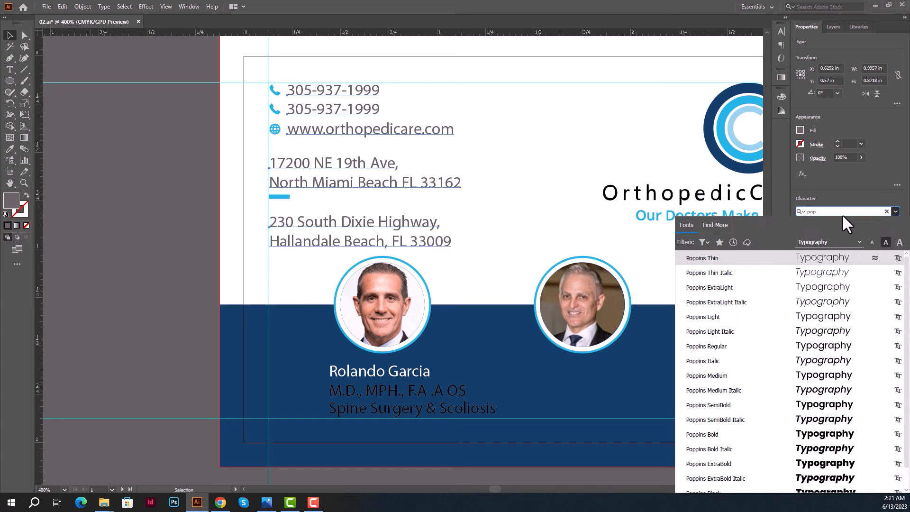
key(Down)
key(Down)
key(Down)
key(Down)
key(Down)
key(Down)
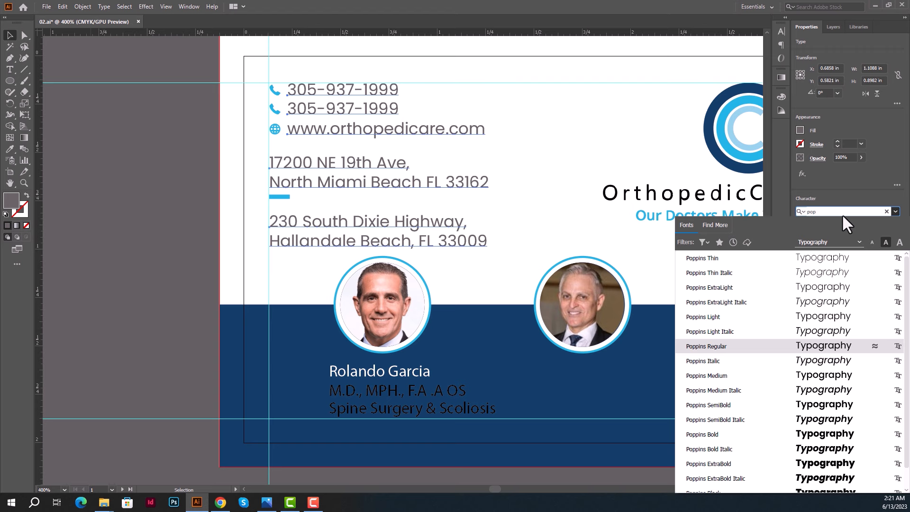
key(Up)
key(Up)
key(Return)
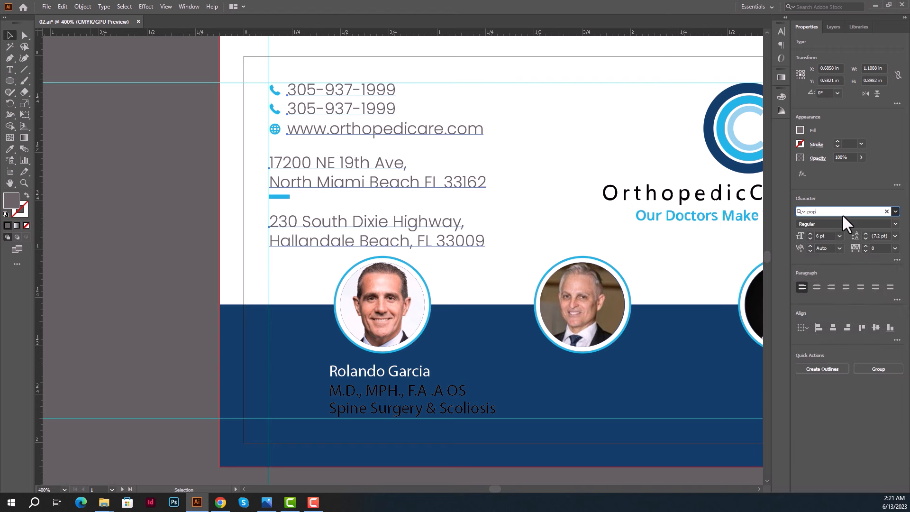
click(171, 278)
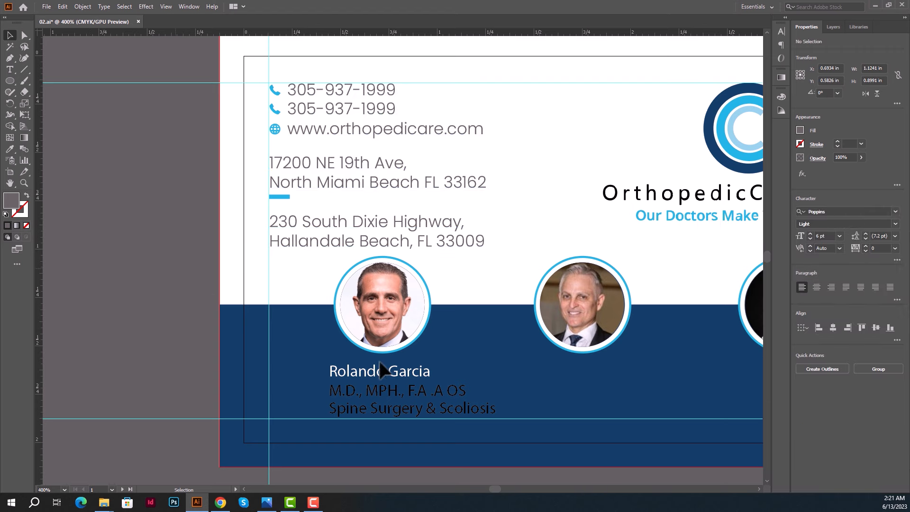
click(380, 372)
Set the first doctor's name, credentials and specialty lines to Poppins Regular.
shift+click(398, 396)
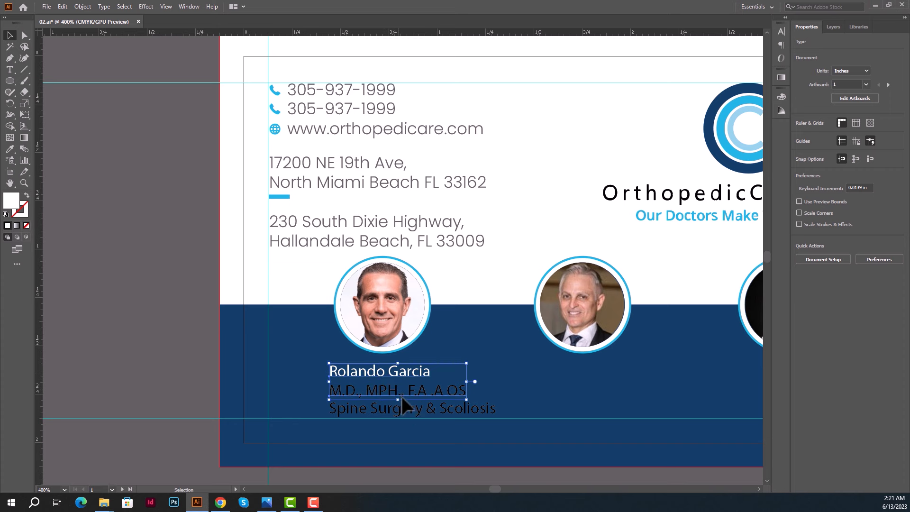
shift+click(412, 414)
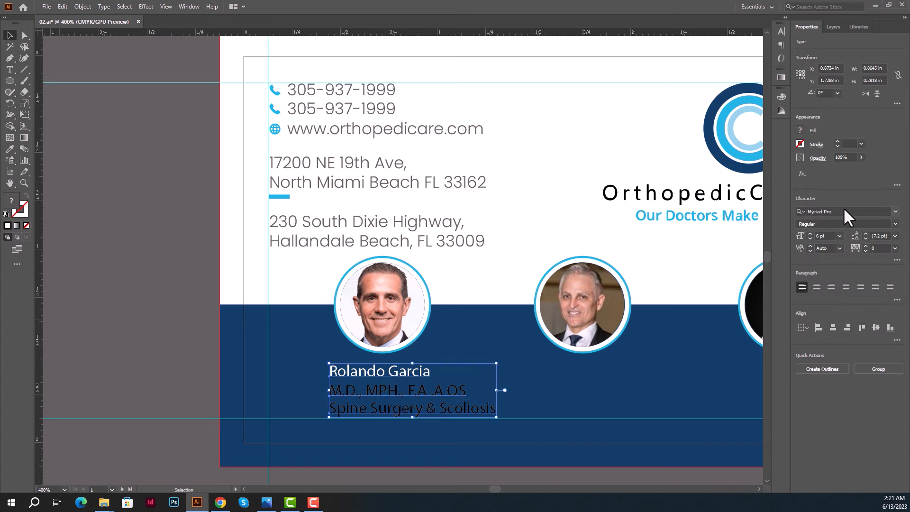
click(844, 209)
text(pop)
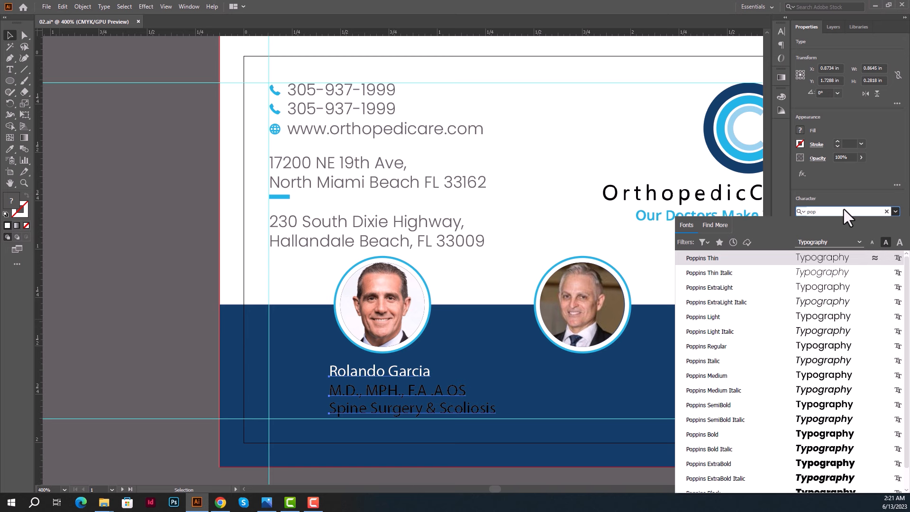
key(Down)
key(Down)
key(Down)
key(Down)
key(Down)
key(Down)
key(Down)
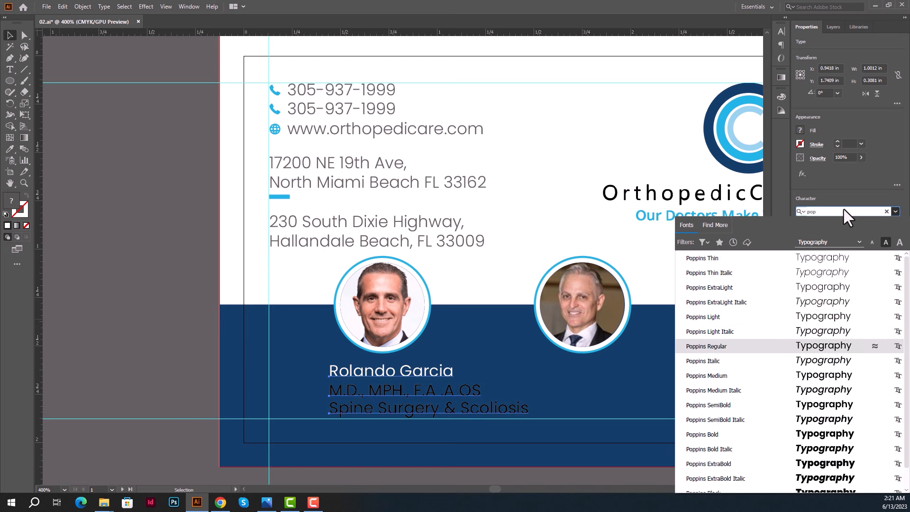
key(Up)
key(Return)
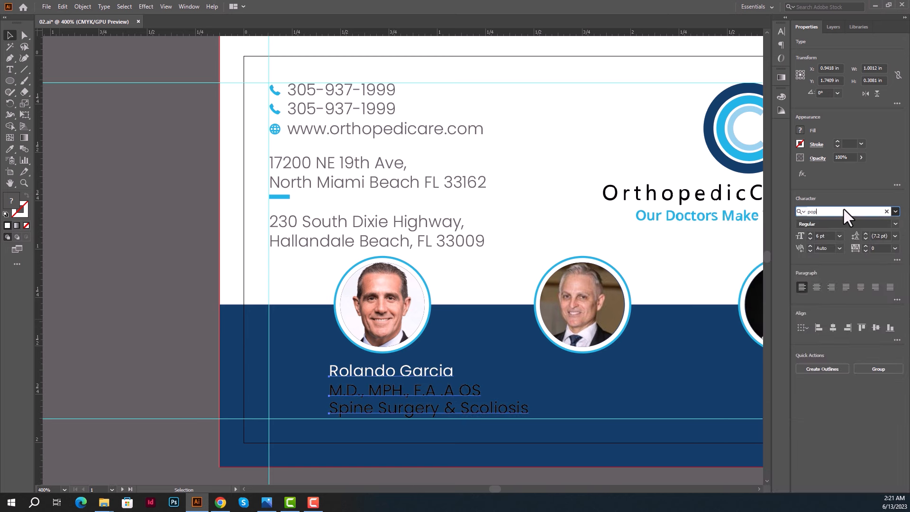
click(214, 283)
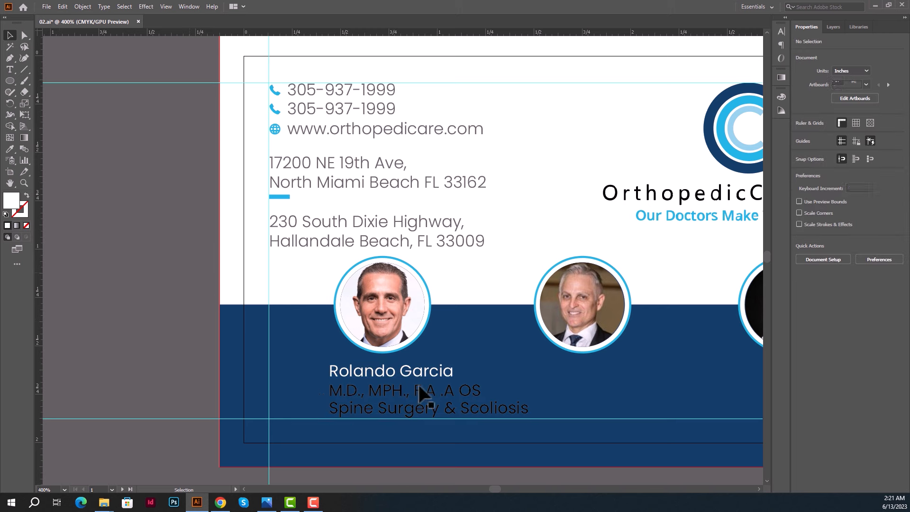
Give the doctor's name a bolder Poppins weight.
click(436, 371)
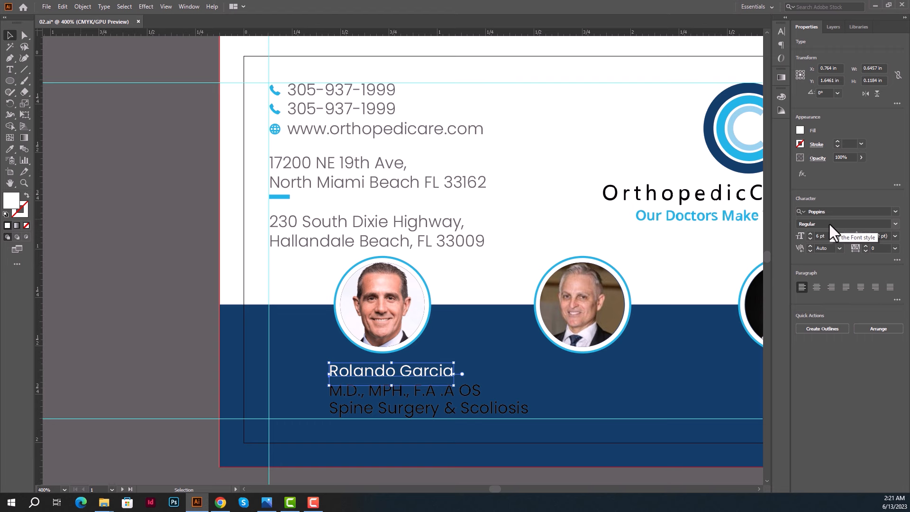
click(829, 223)
key(Down)
key(Down)
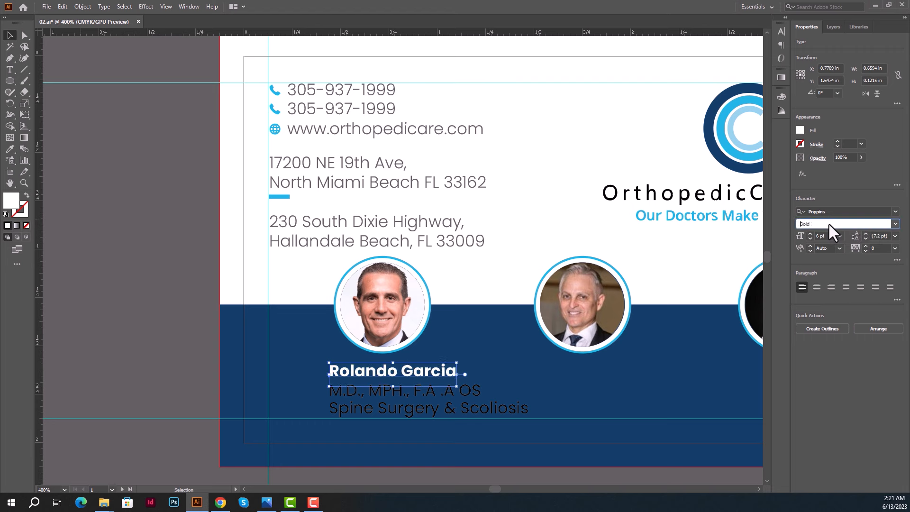
click(142, 303)
Colour the credentials and specialty lines white with the Eyedropper.
click(425, 402)
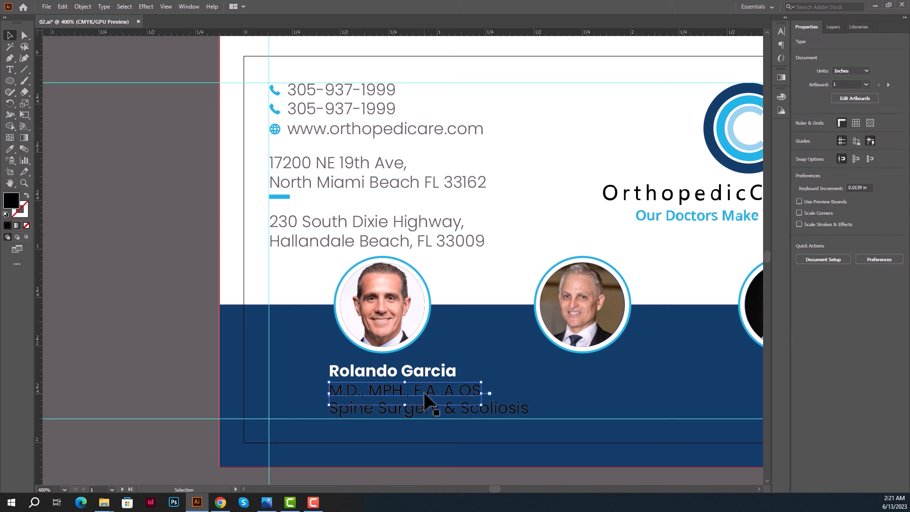
shift+click(489, 412)
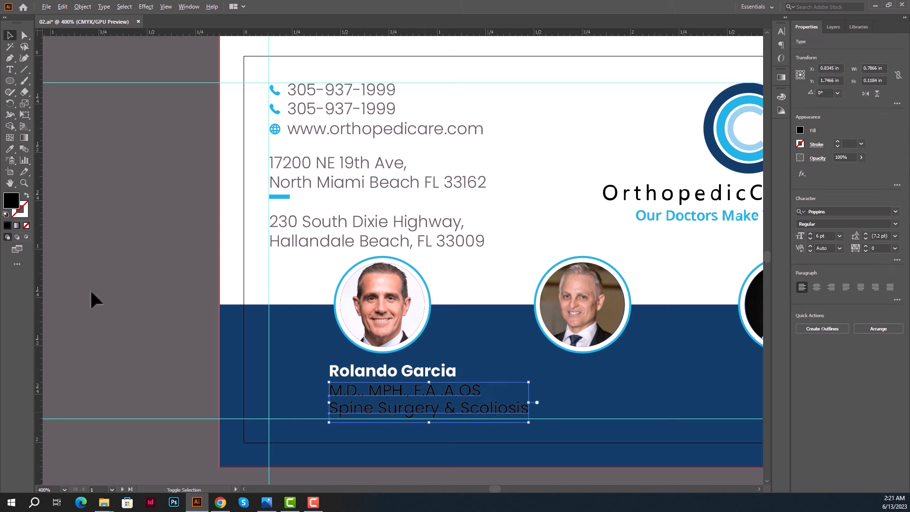
click(9, 149)
click(260, 267)
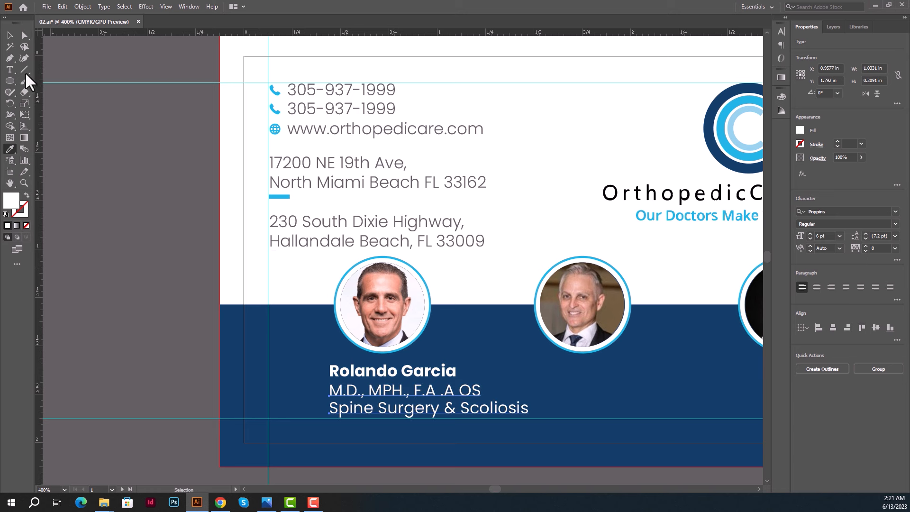
click(9, 35)
click(270, 322)
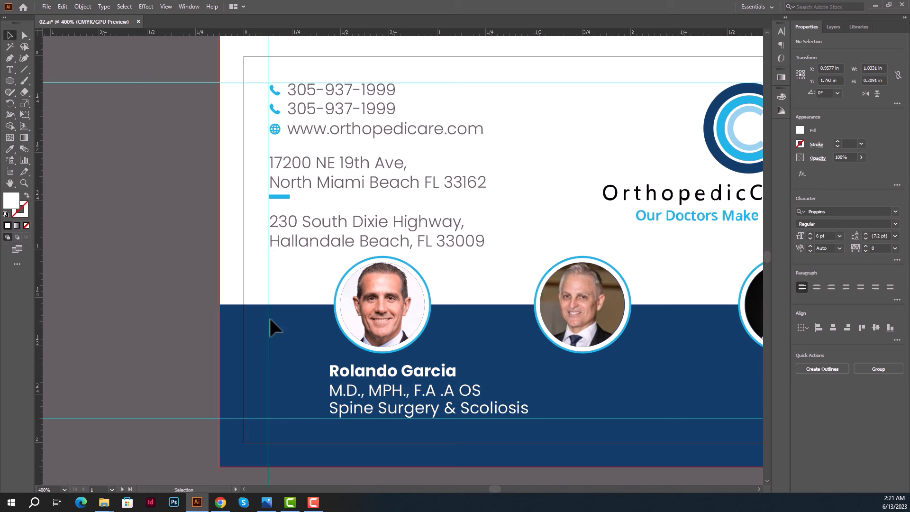
Colour the credentials line the logo's bright blue.
click(383, 404)
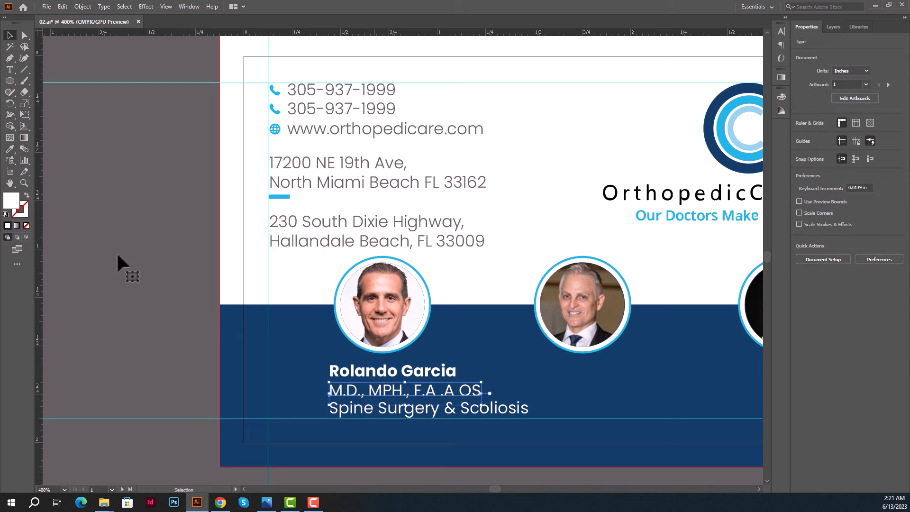
click(10, 149)
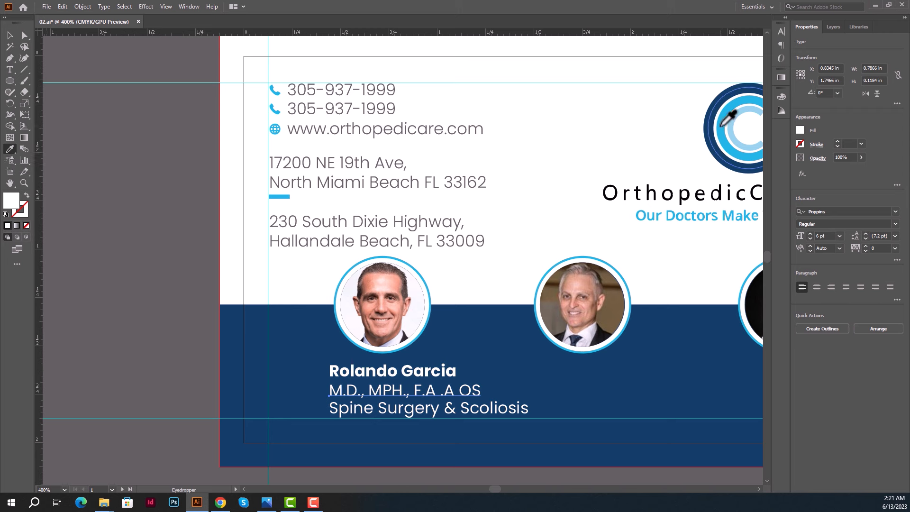
click(722, 126)
click(9, 35)
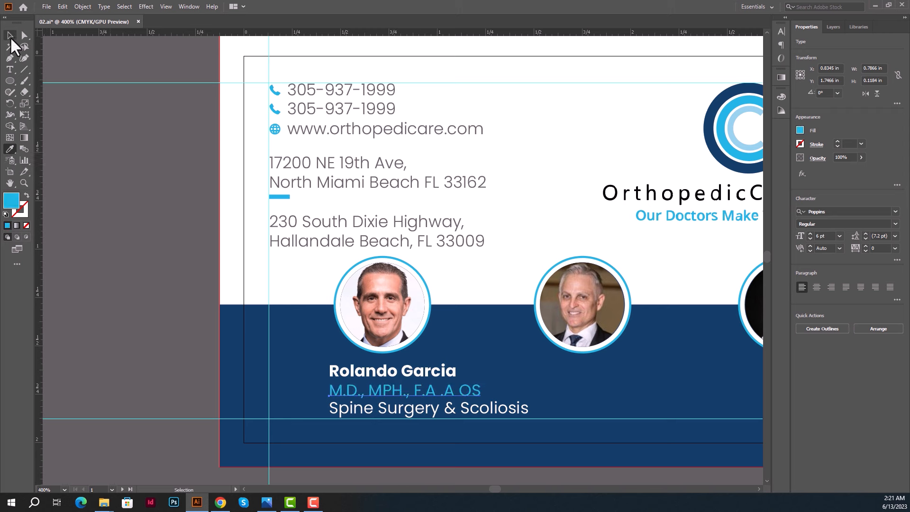
click(146, 302)
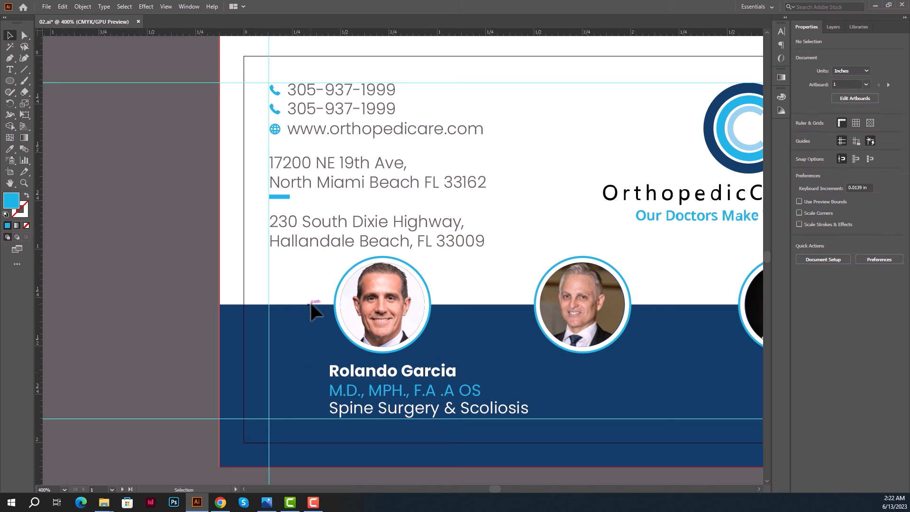
Horizontally centre the text under the first photo and nudge the block left.
drag(315, 282, 409, 416)
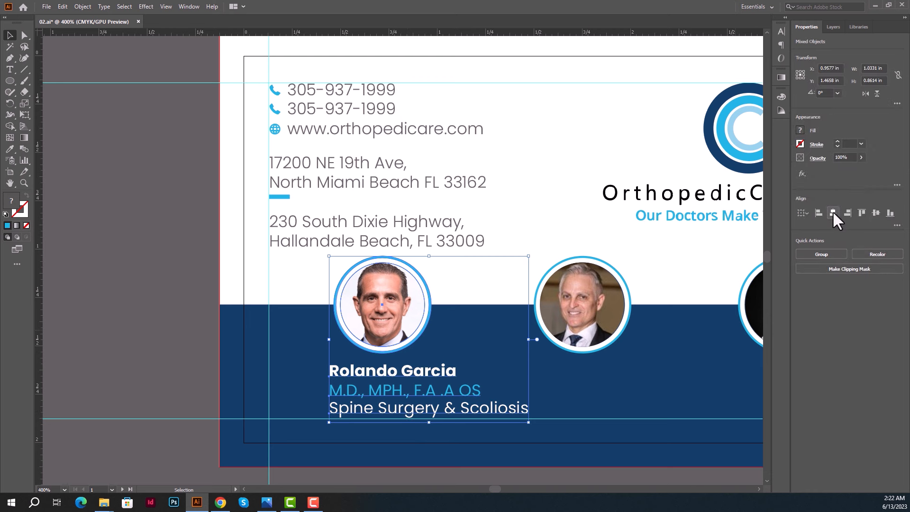
click(833, 212)
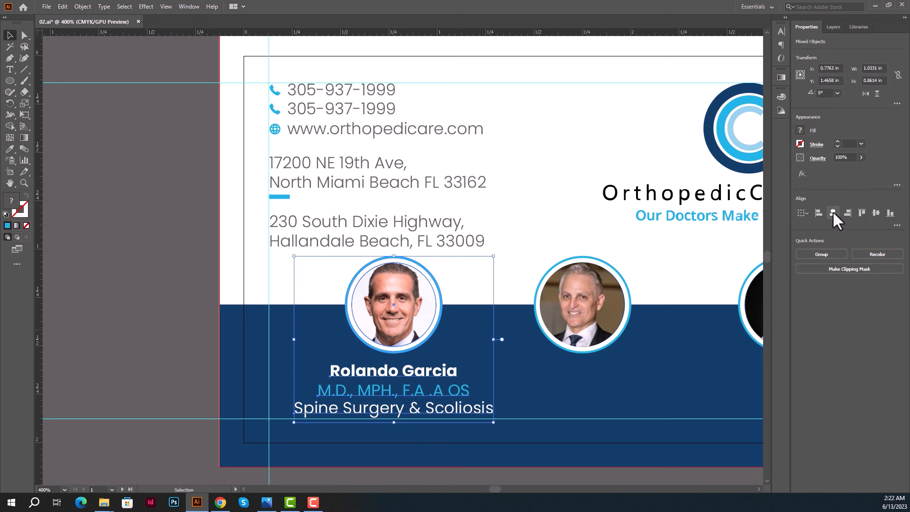
key(Left)
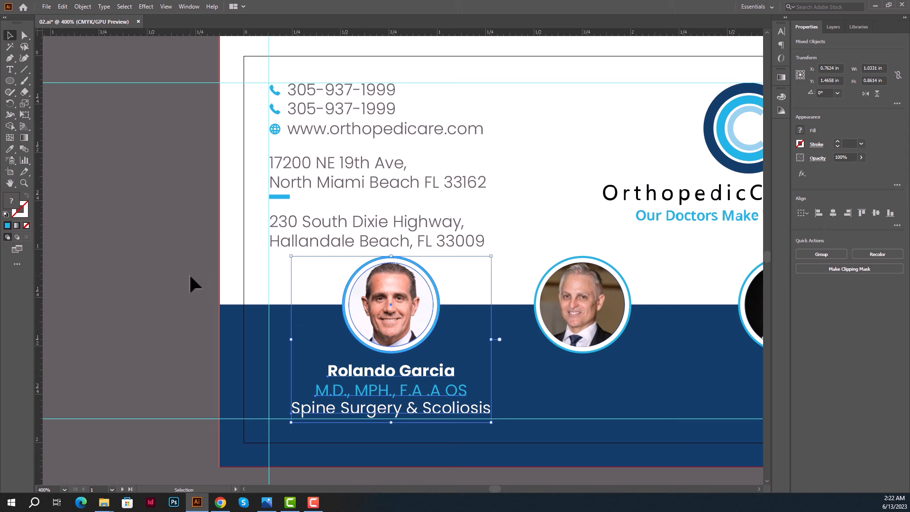
key(Left)
key(Left)
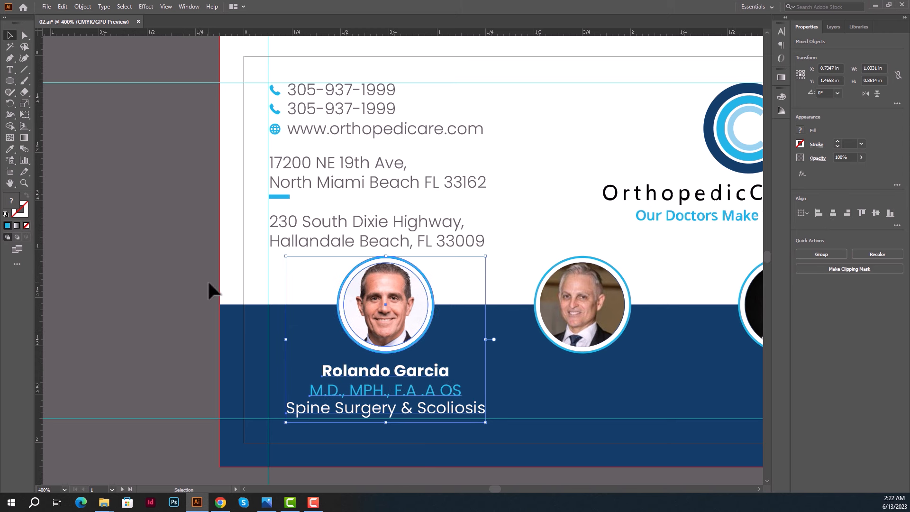
click(209, 283)
scroll(208, 283, down, 1)
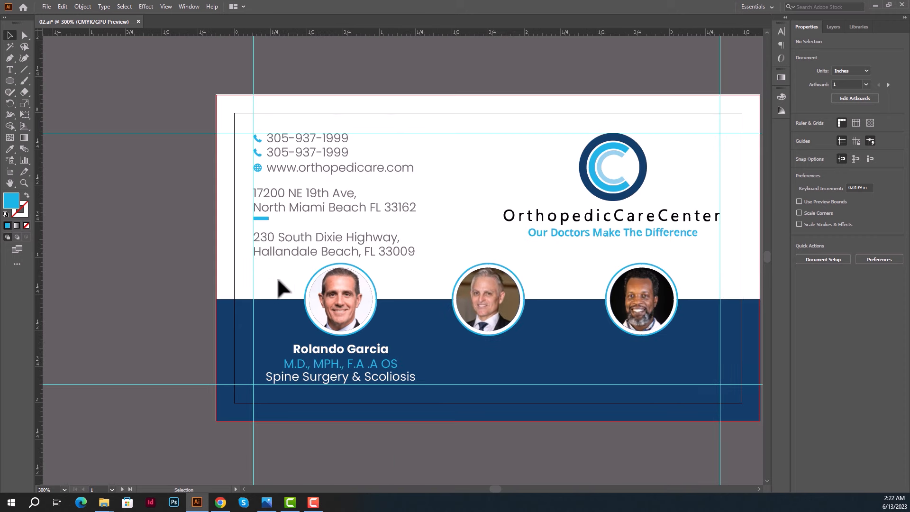
Nudge the first photo and text block further left and save the card.
click(369, 382)
key(Left)
key(Left)
key(Left)
key(Left)
key(Left)
key(Left)
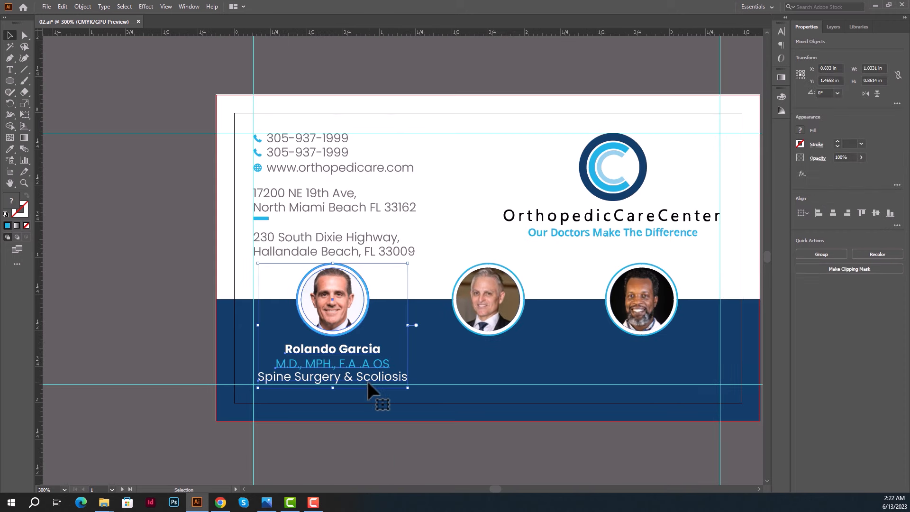
click(198, 309)
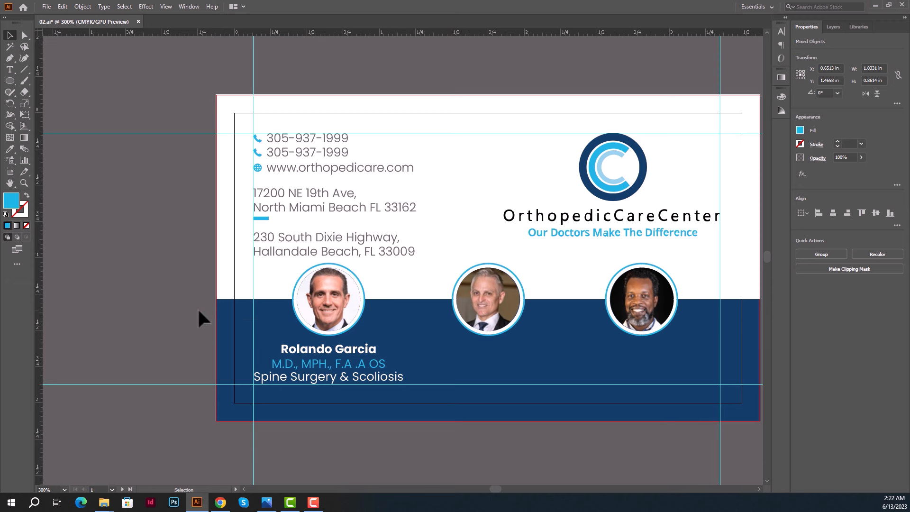
drag(561, 422, 500, 419)
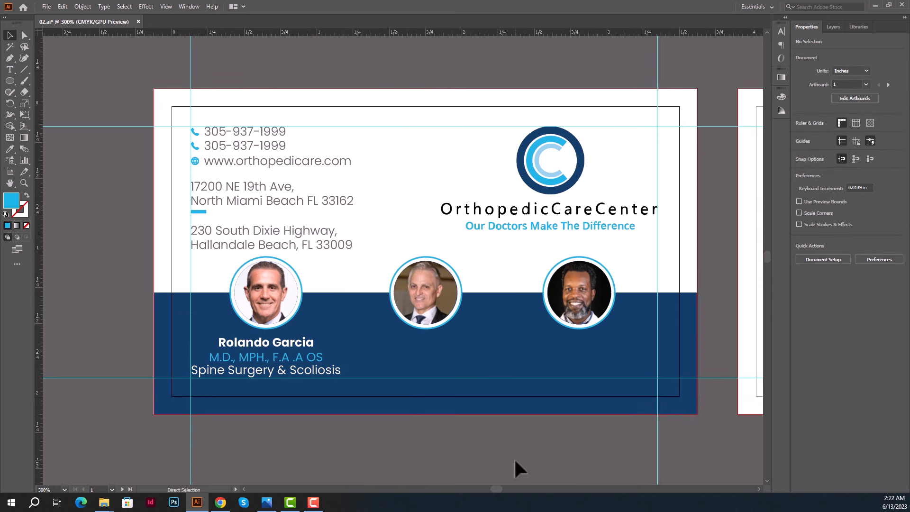
key(ctrl+s)
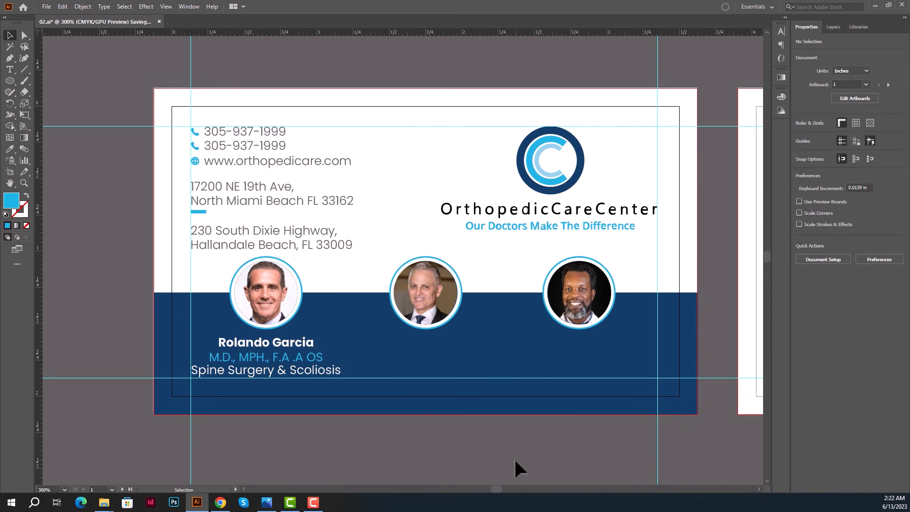
Place copies of the three caption lines under the middle and right photos.
drag(363, 335, 602, 339)
click(477, 402)
click(448, 348)
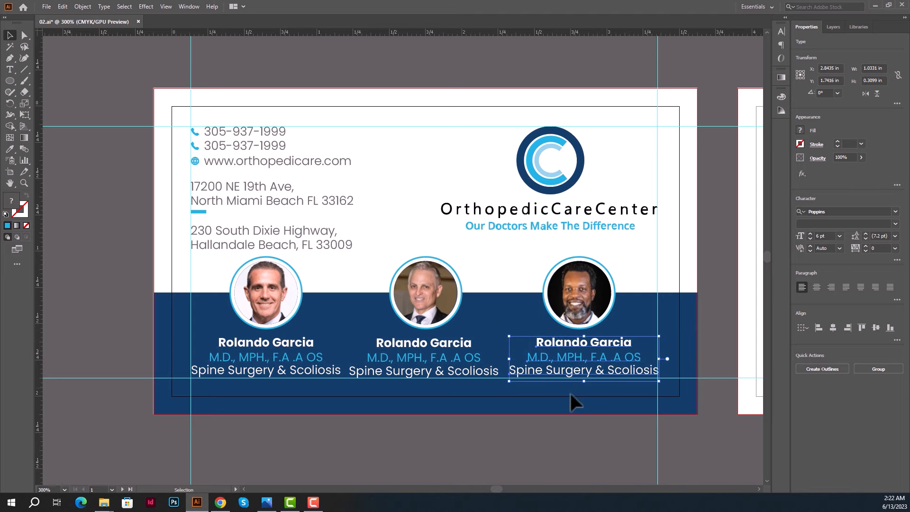
click(538, 433)
scroll(479, 367, up, 2)
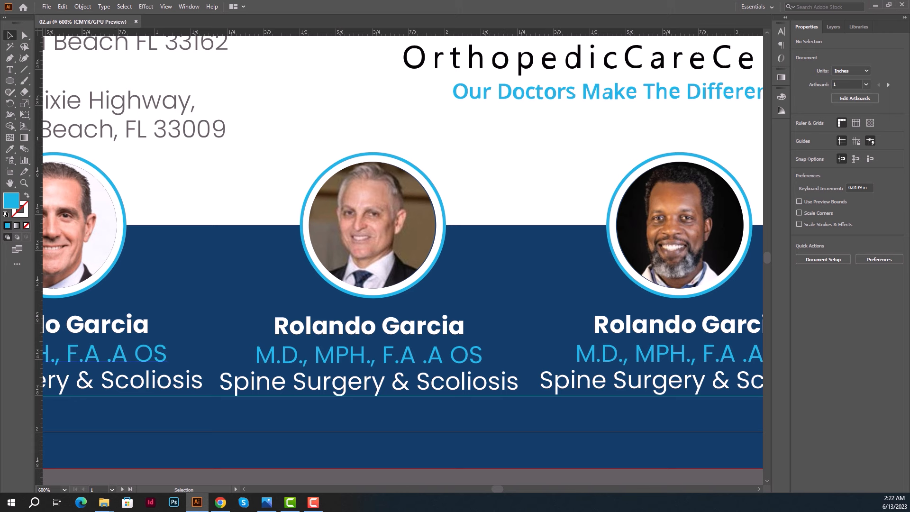
Replace the middle caption's name with the second doctor's name from the browser.
click(220, 503)
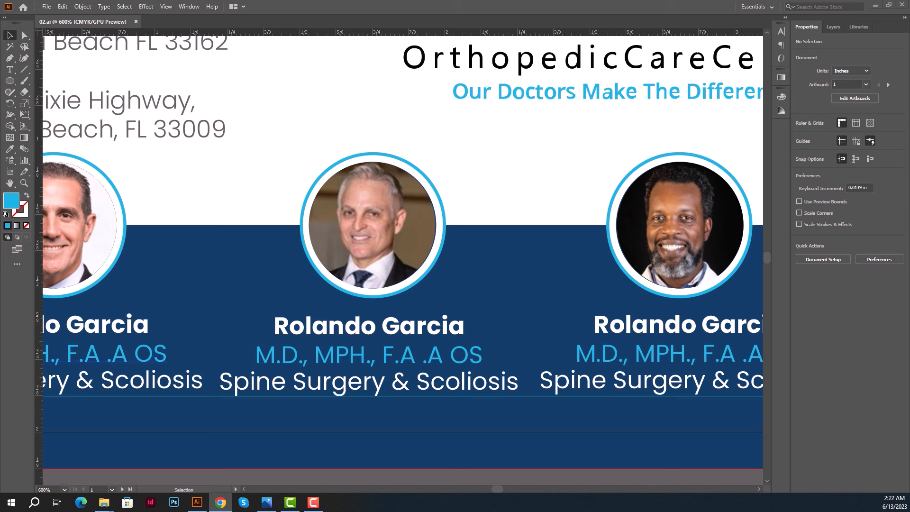
double_click(346, 331)
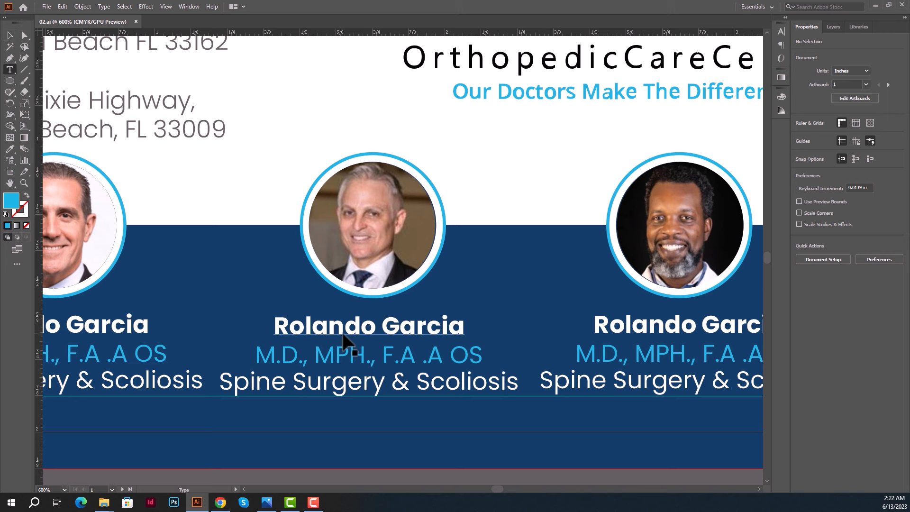
key(ctrl+a)
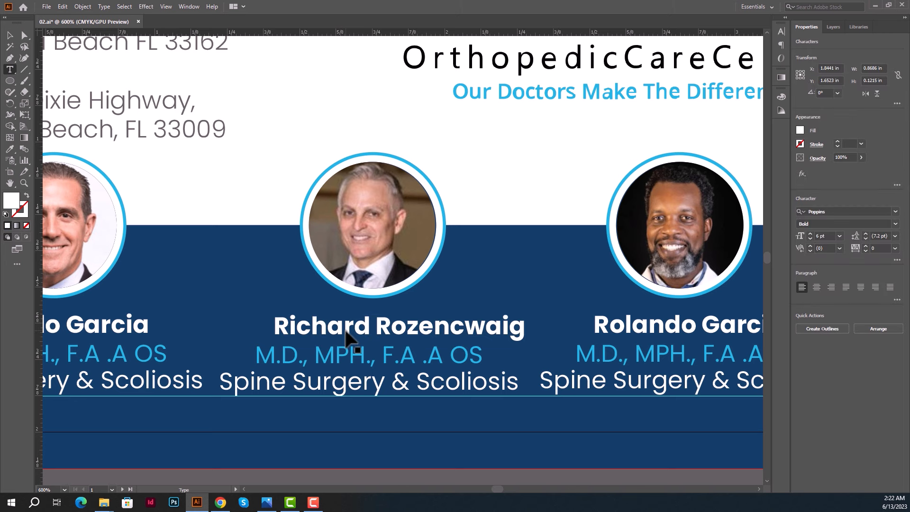
key(Escape)
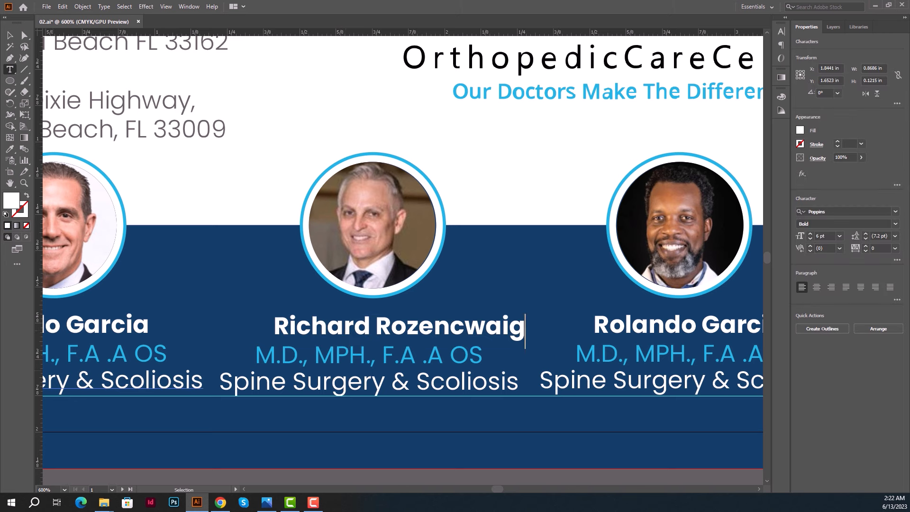
Change the middle credentials line to 'M.D., F.A.C.S.'.
key(alt+Tab)
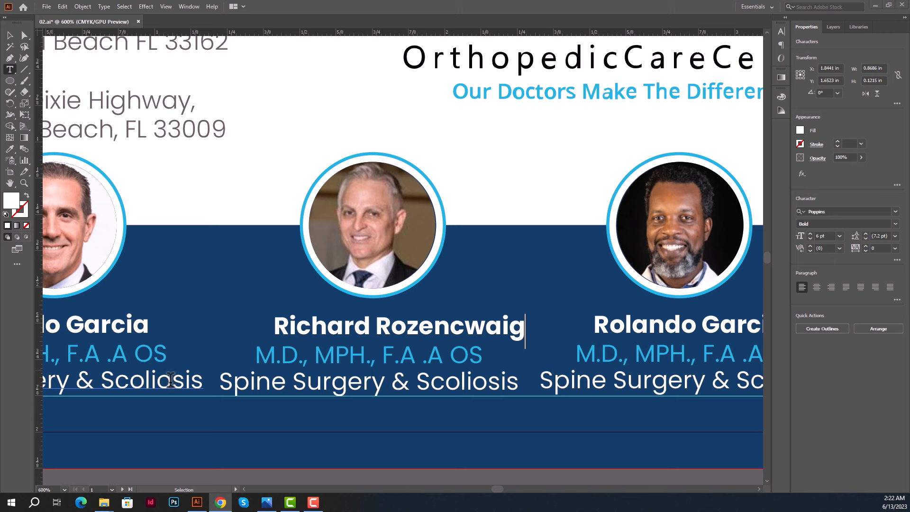
click(330, 350)
double_click(330, 351)
triple_click(329, 348)
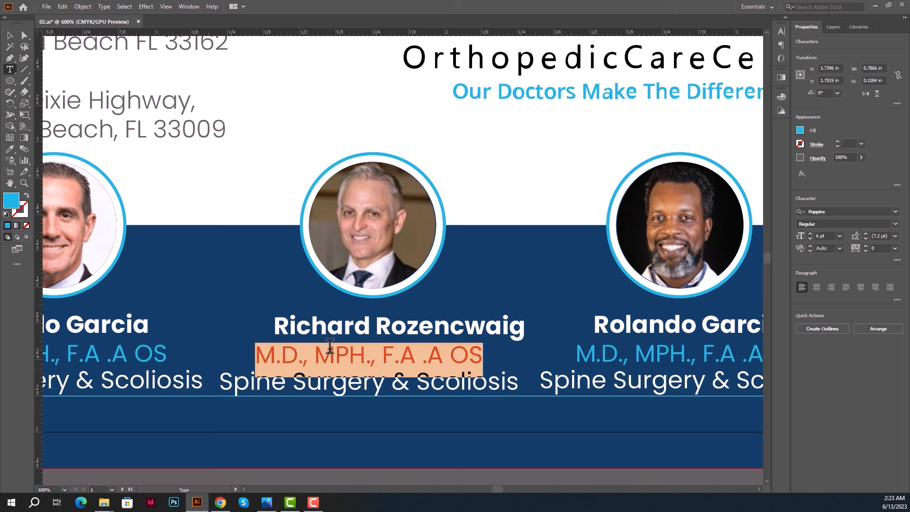
text(M.D., F.A.C.S.)
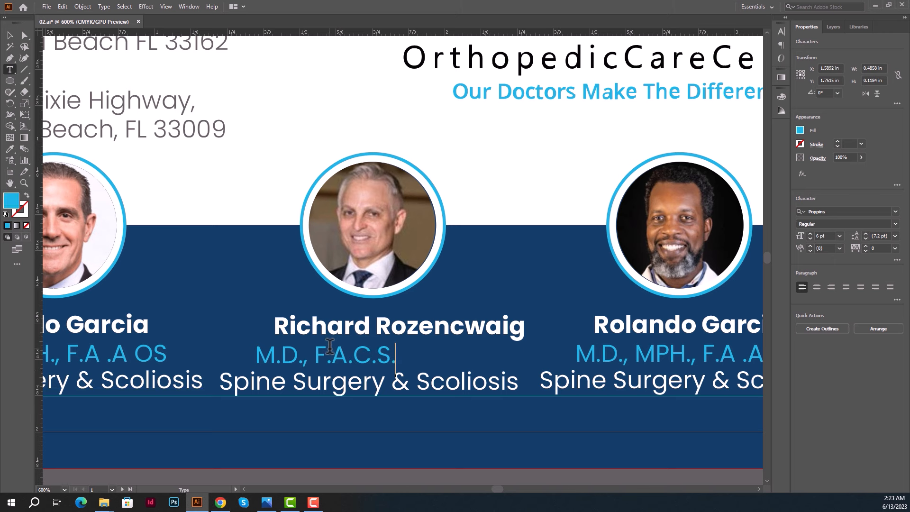
Change the middle specialty line to 'Sport Medicine' and shift it right by 10 pt.
key(alt+Tab)
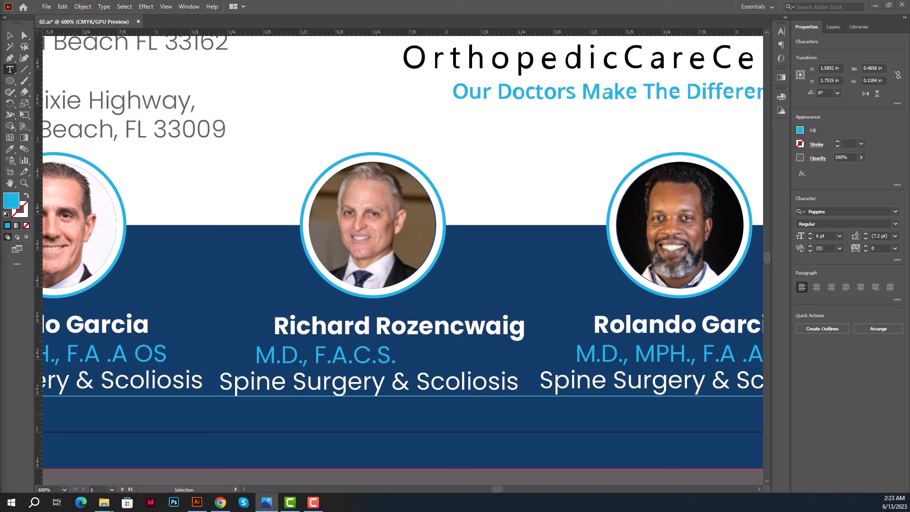
click(335, 384)
triple_click(335, 384)
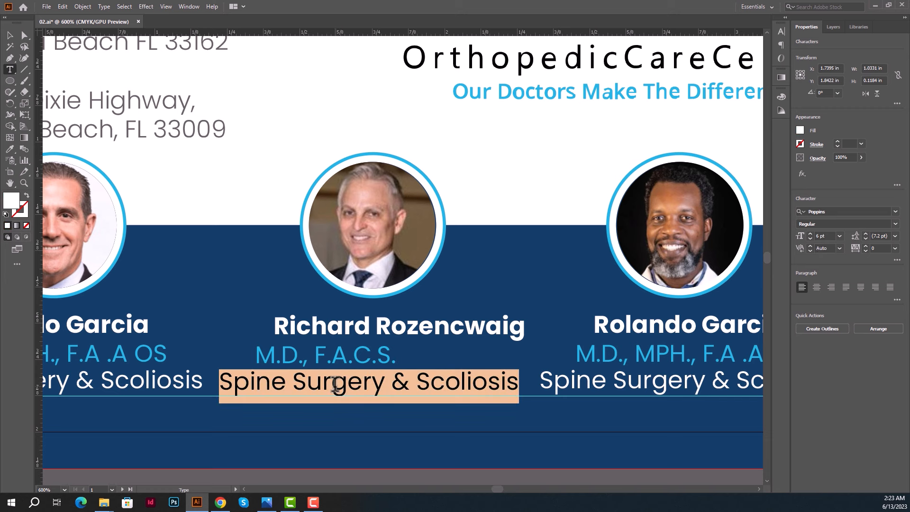
text(S)
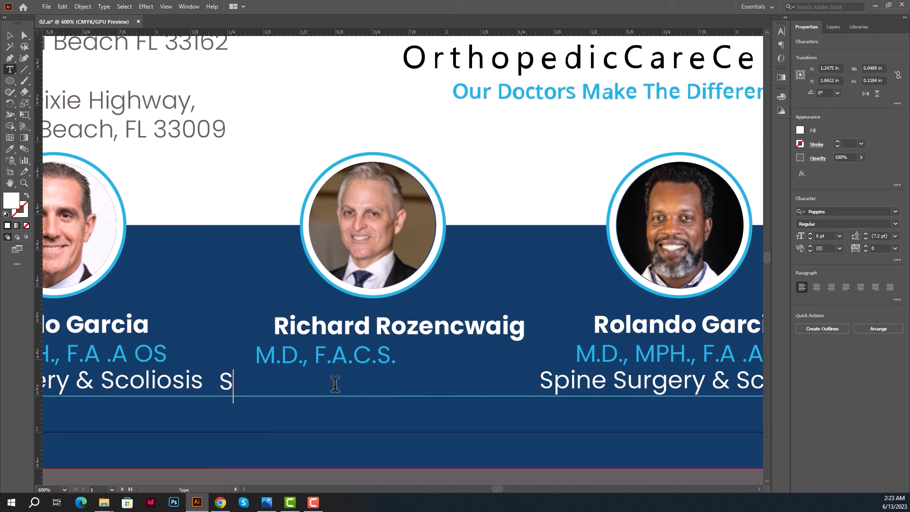
text(port Medici)
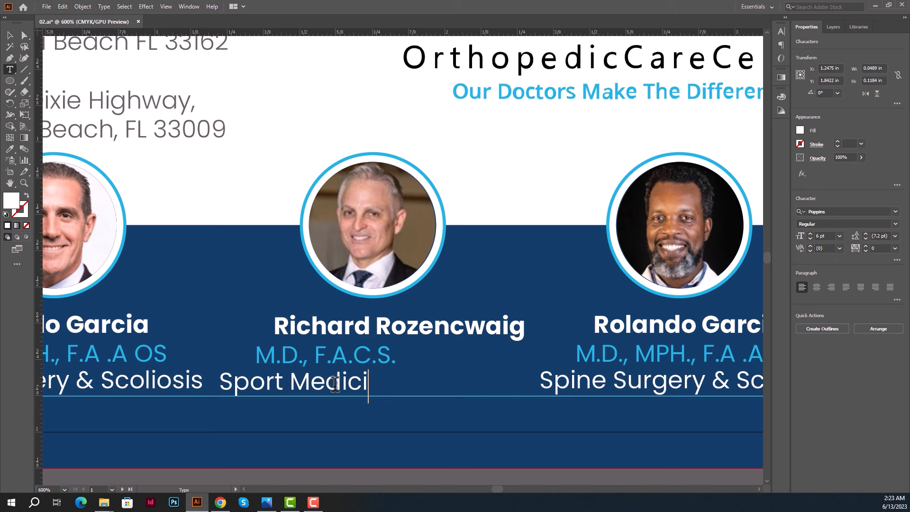
text(ne)
text(&)
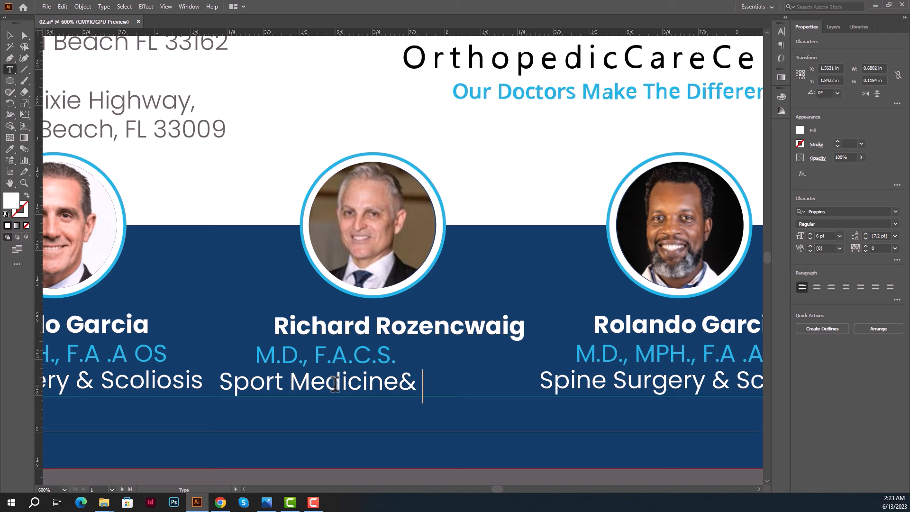
key(BackSpace)
key(BackSpace)
click(9, 35)
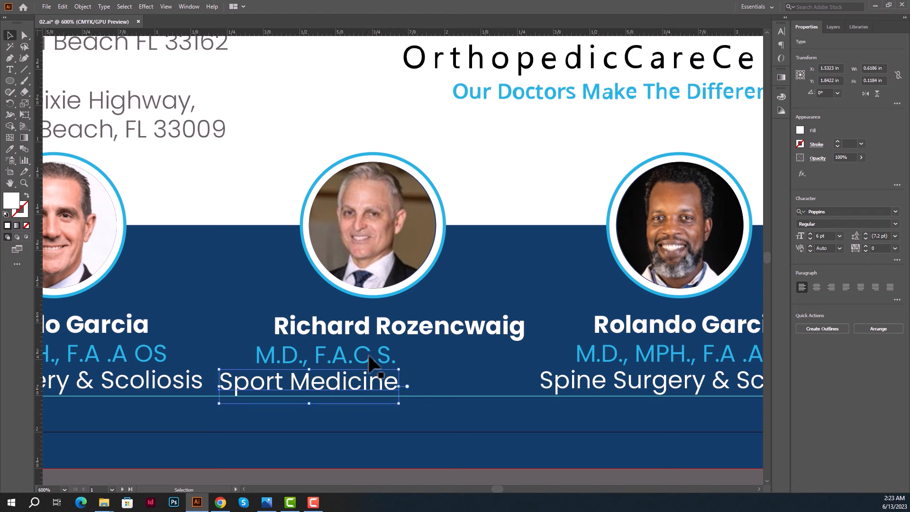
key(shift+Right)
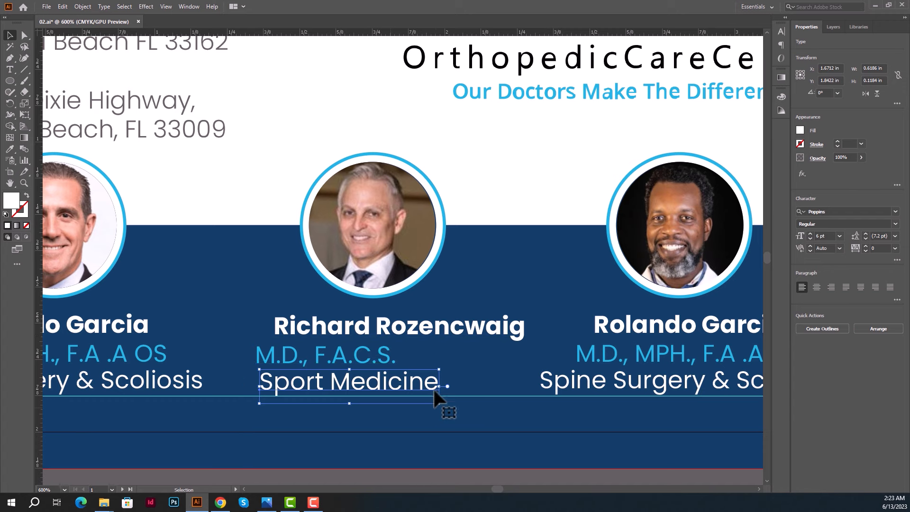
scroll(434, 390, down, 1)
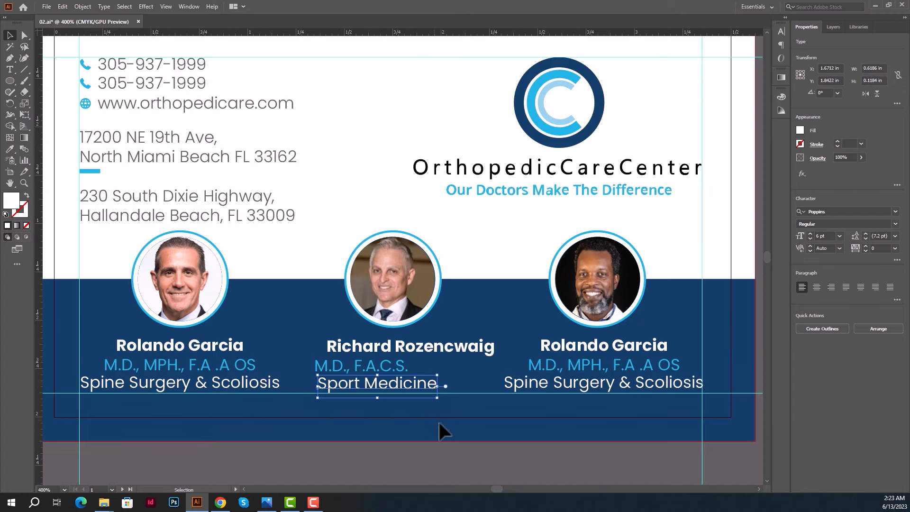
Replace the third caption's name with the third doctor's name from the browser.
click(480, 455)
drag(591, 467, 509, 451)
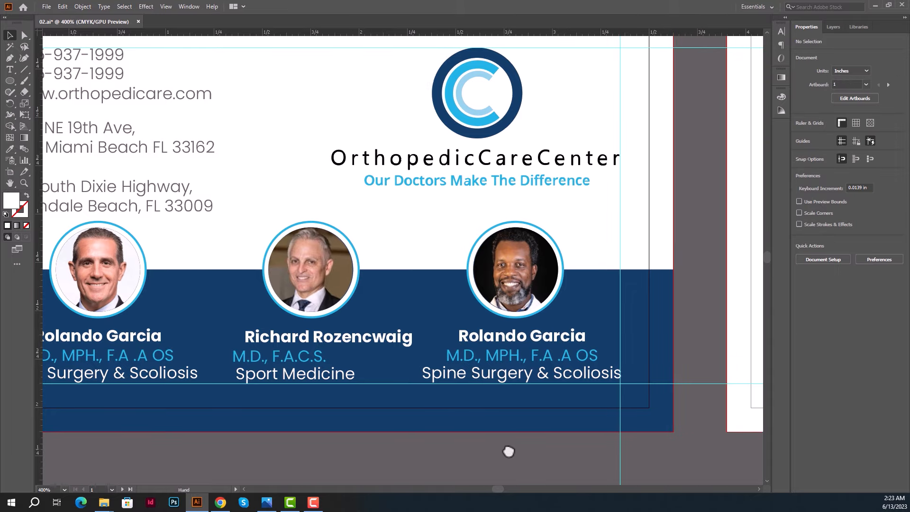
click(221, 502)
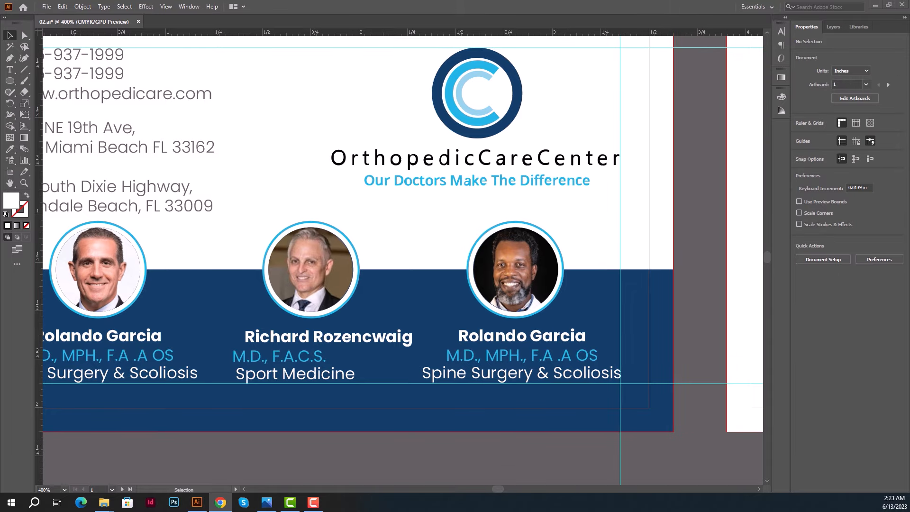
click(524, 345)
key(t)
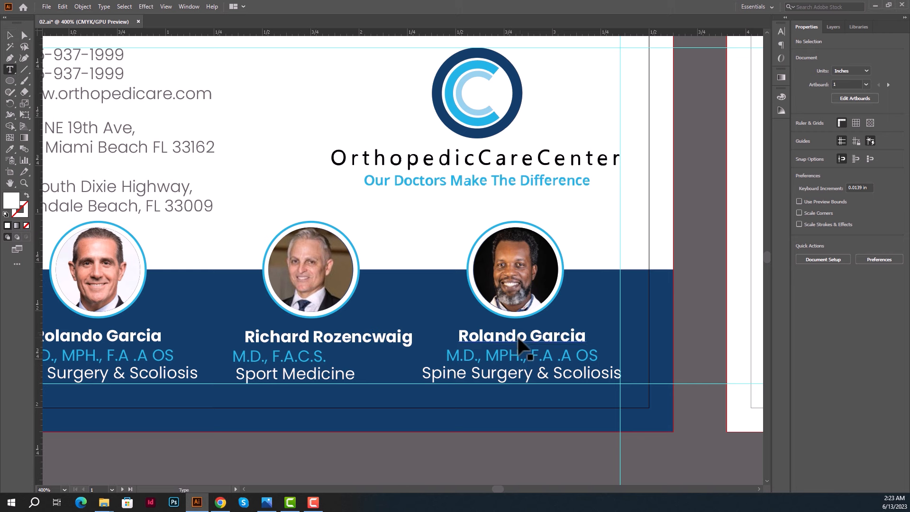
triple_click(523, 338)
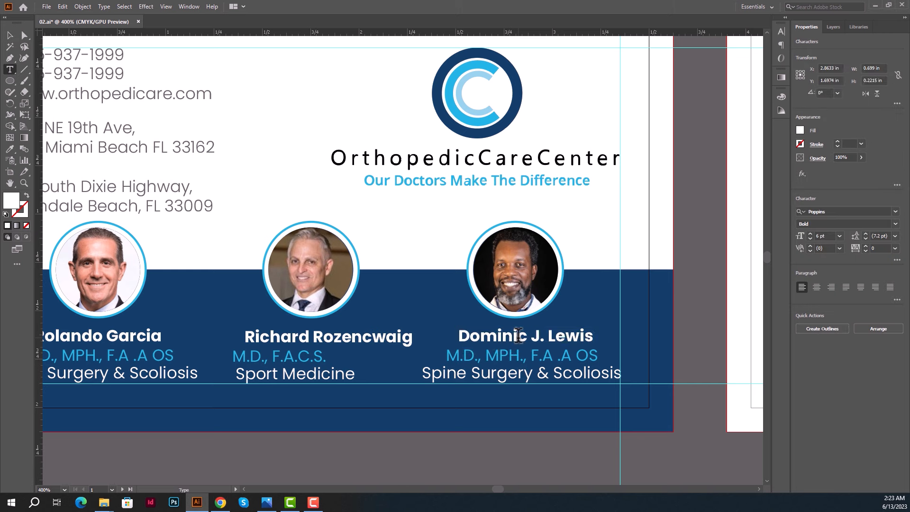
Change the third doctor's credentials line to 'M.D.' and zoom out.
key(alt+Tab)
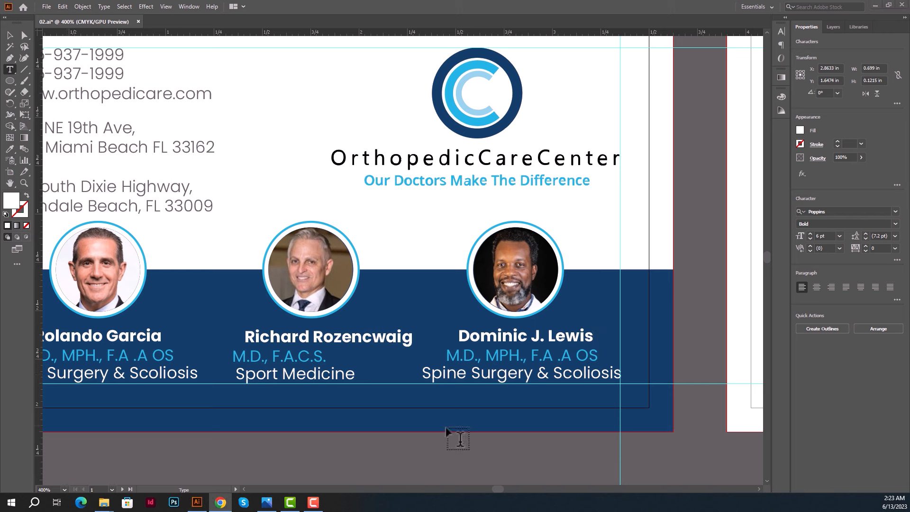
click(525, 354)
triple_click(531, 356)
text(M.D.)
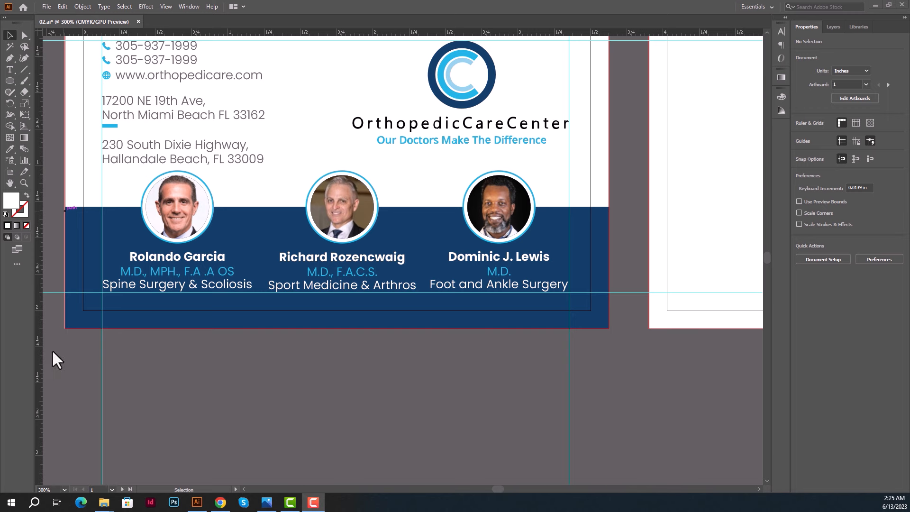
key(ctrl+minus)
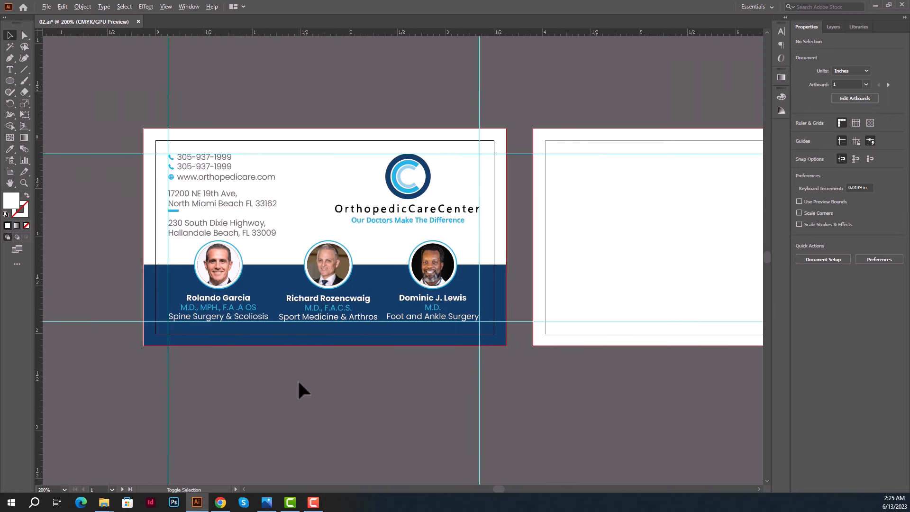
Fill the back card's white rectangle with the front band's navy blue and lock it.
key(ctrl+minus)
drag(530, 387, 402, 379)
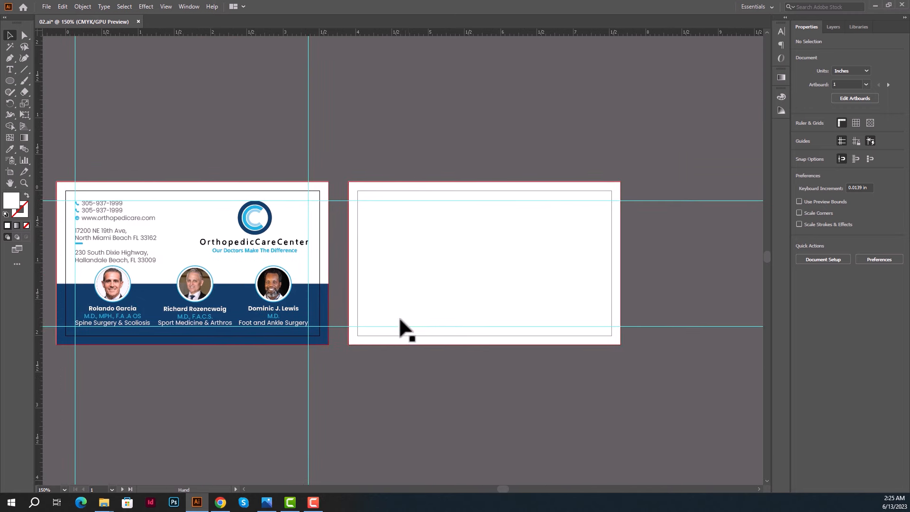
click(401, 304)
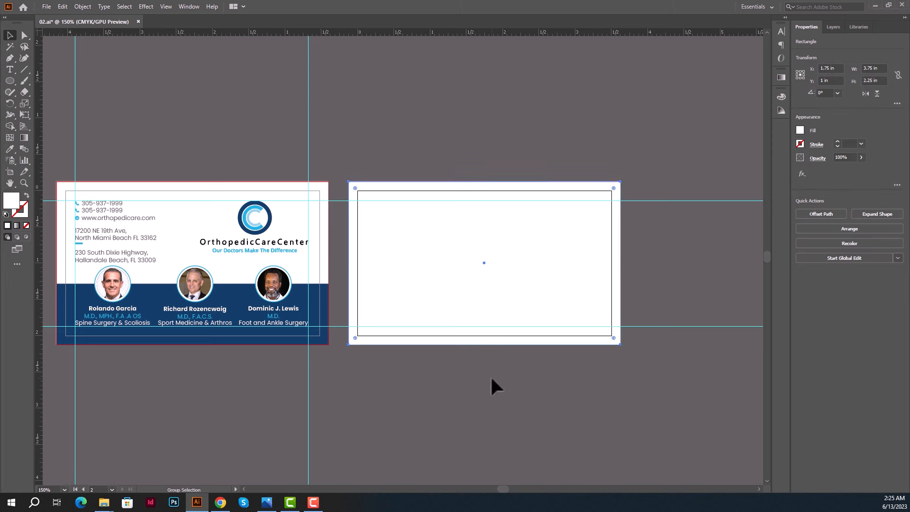
key(ctrl+alt+2)
click(482, 337)
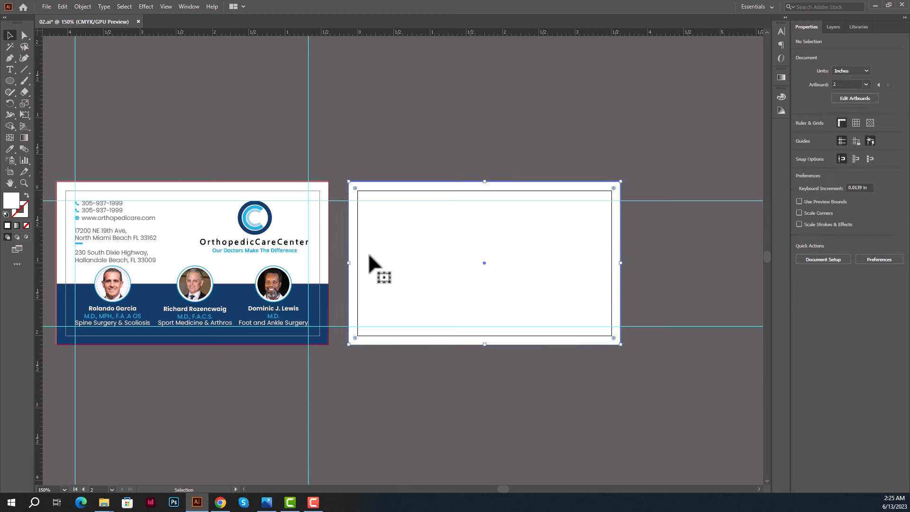
click(9, 149)
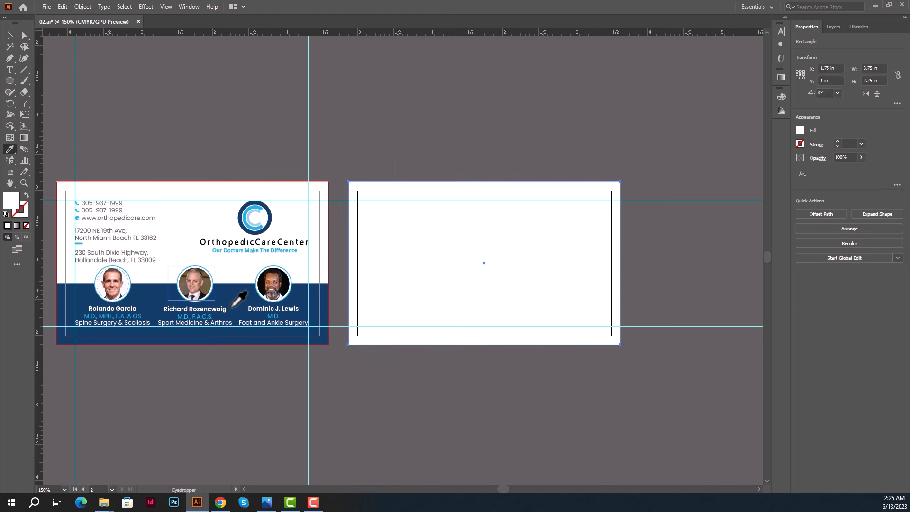
click(236, 294)
click(10, 35)
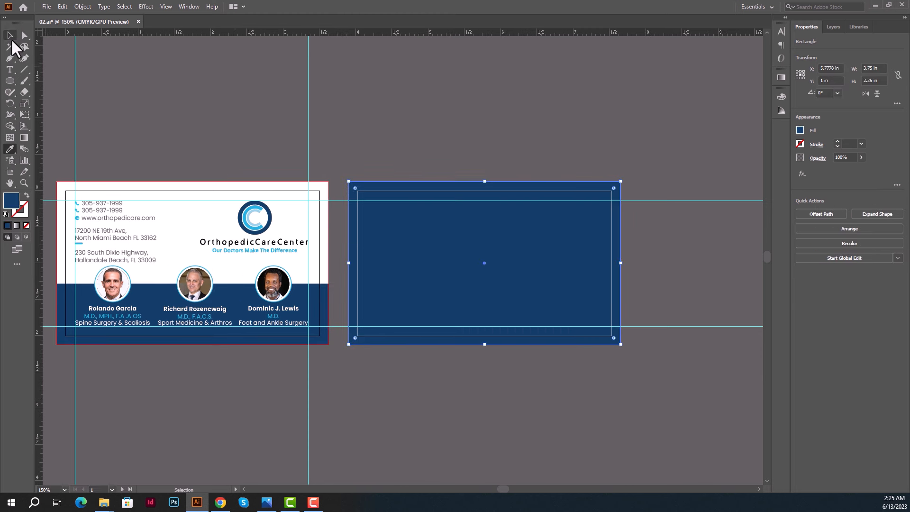
click(493, 239)
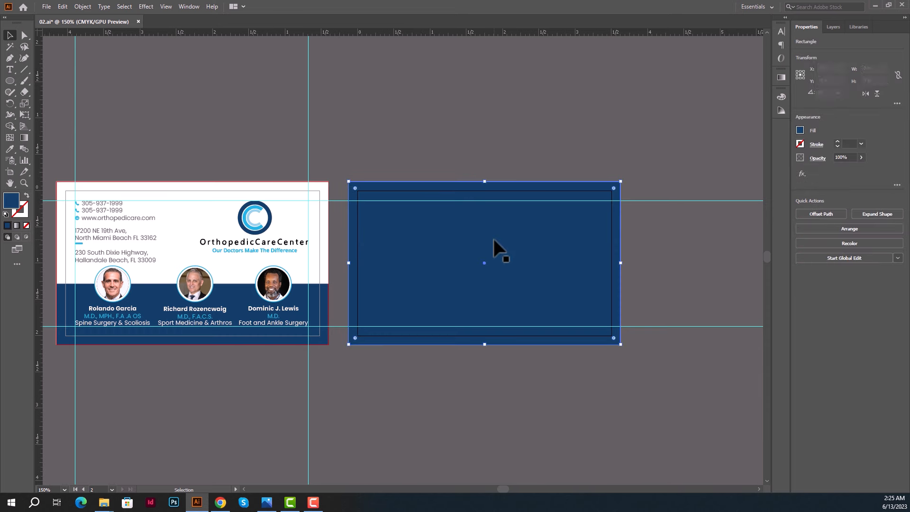
key(ctrl+2)
Alt-drag a copy of the C logo, ungroup it, and set its outer circle's fill to None.
click(257, 230)
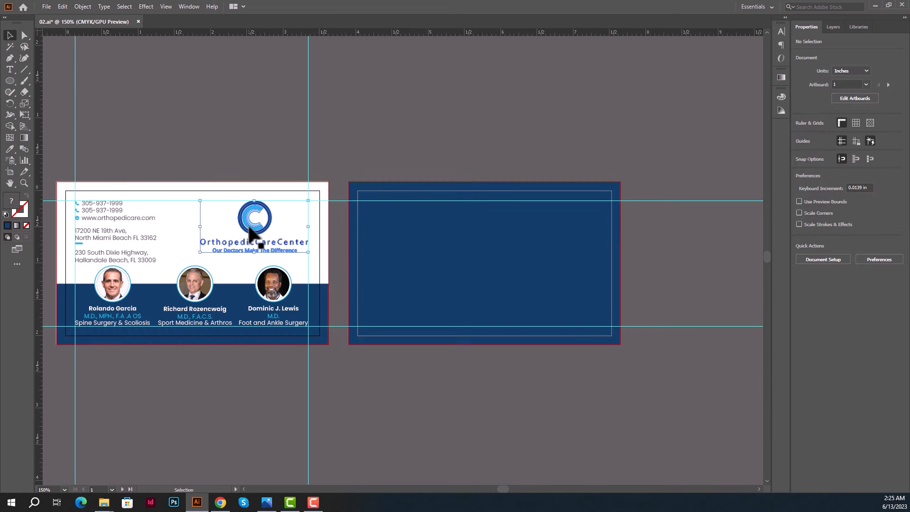
drag(258, 231, 511, 105)
right_click(508, 108)
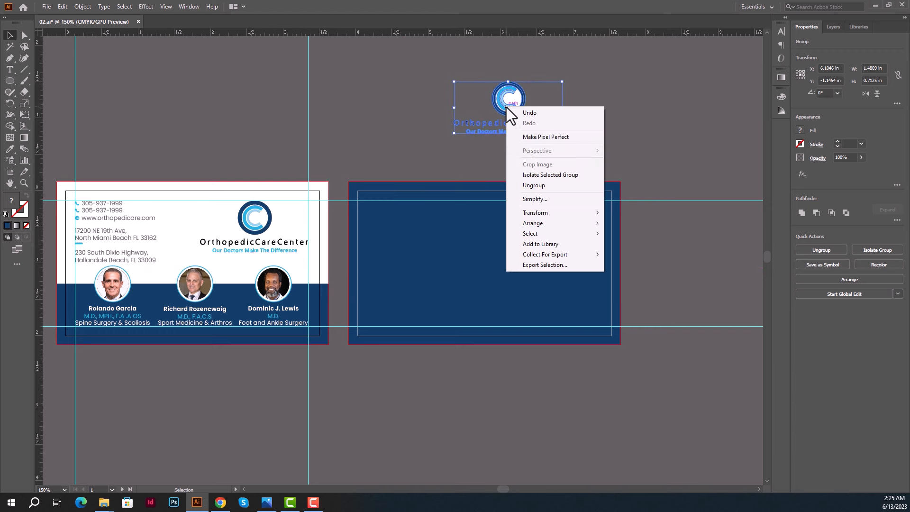
click(537, 186)
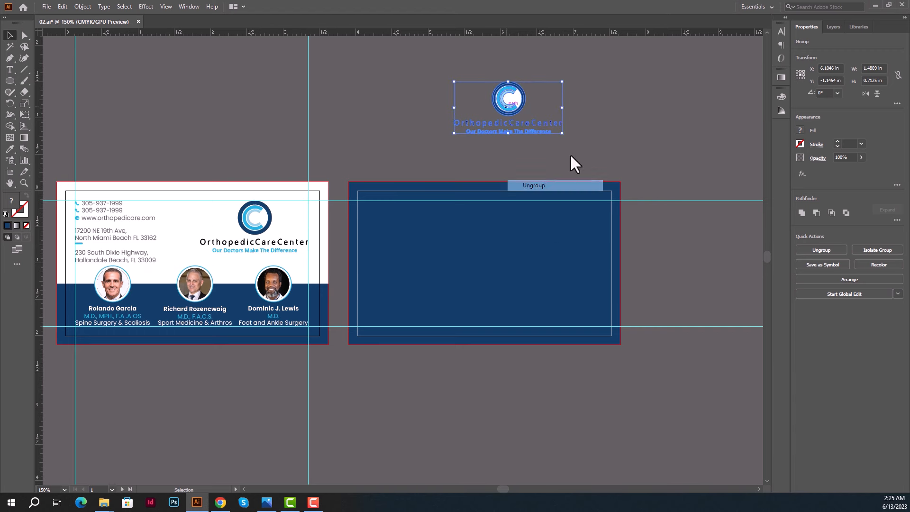
click(518, 98)
scroll(520, 105, up, 1)
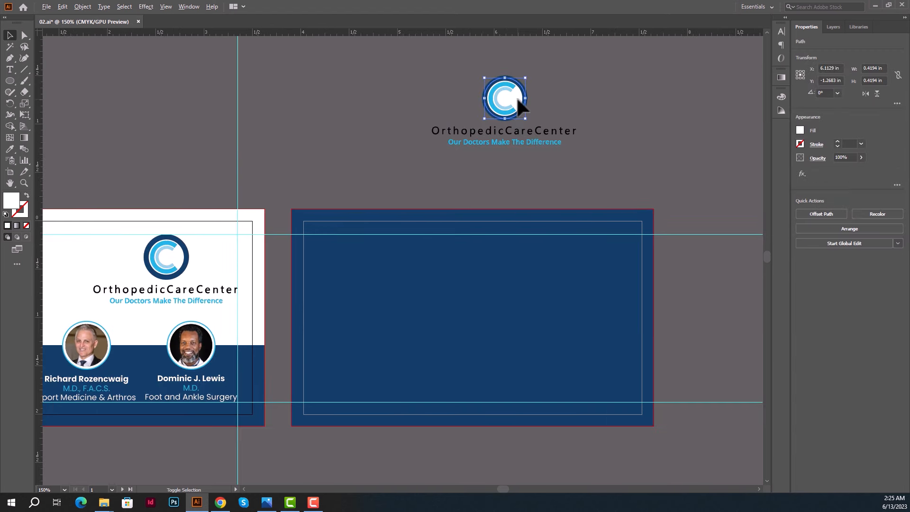
click(26, 226)
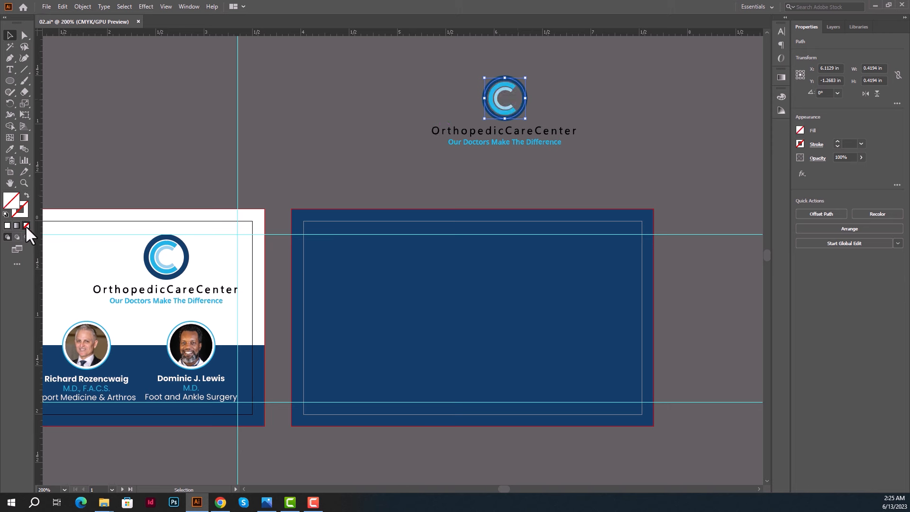
Move the logo copy to the left of the blue back card and scale it to about 2.24 × 2.25 in.
click(375, 76)
click(519, 99)
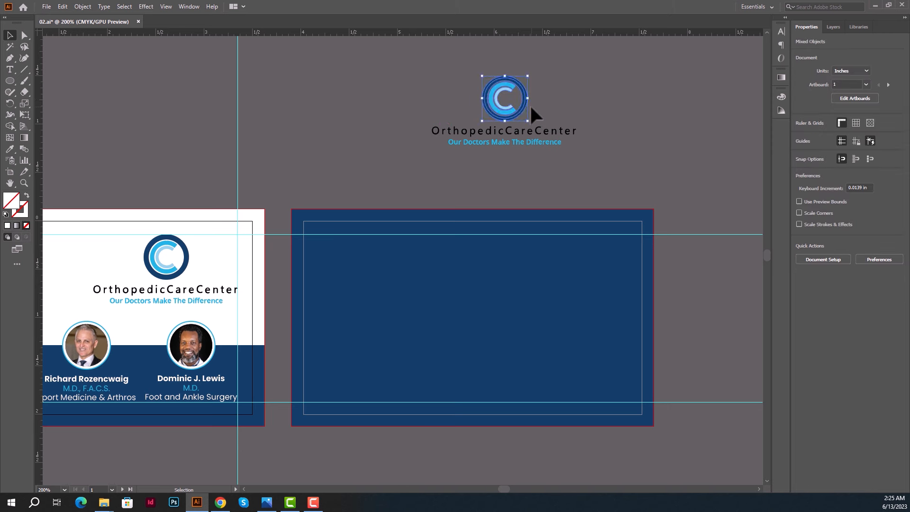
drag(508, 94, 465, 386)
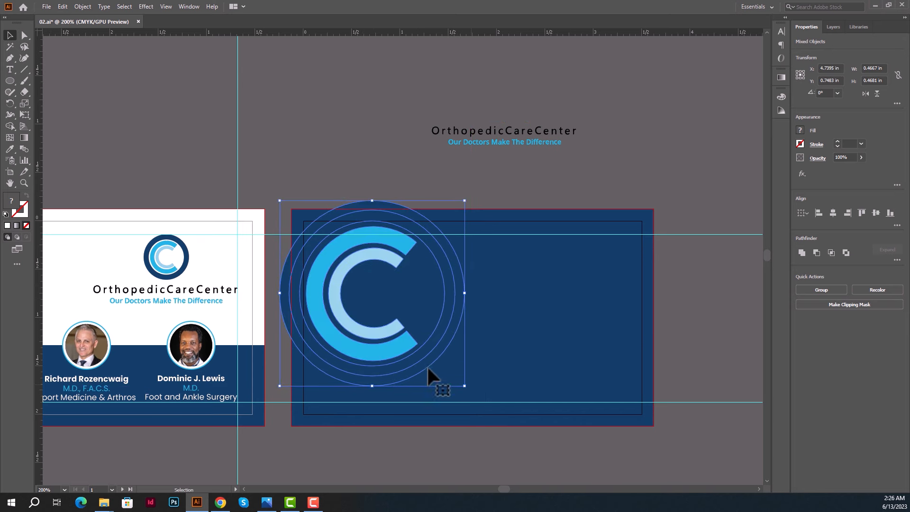
drag(399, 358, 410, 382)
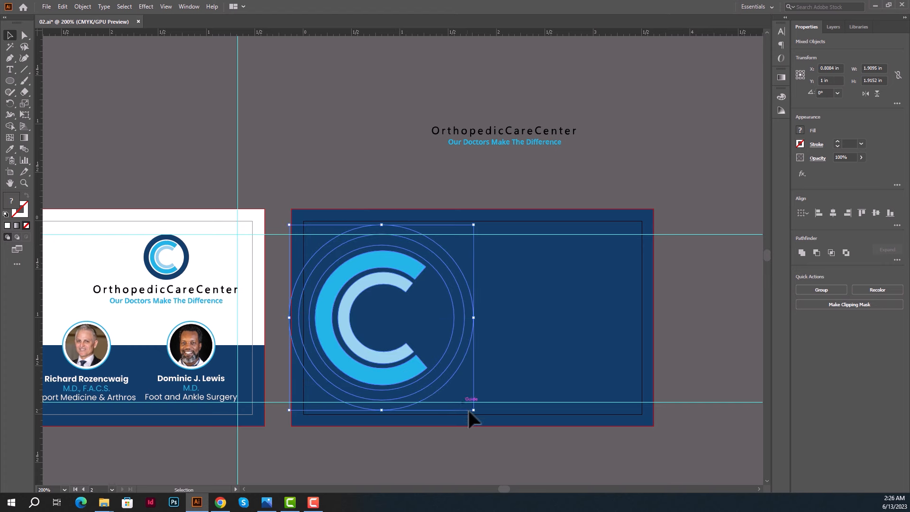
drag(473, 410, 491, 425)
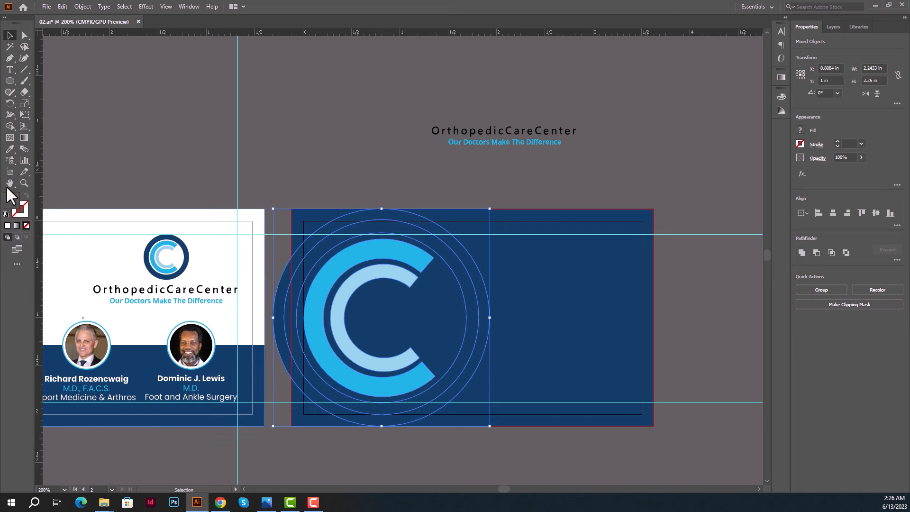
Try Eyedropper fills on the back-card logo, undoing white, then applying the front logo's light blue.
click(12, 147)
click(234, 247)
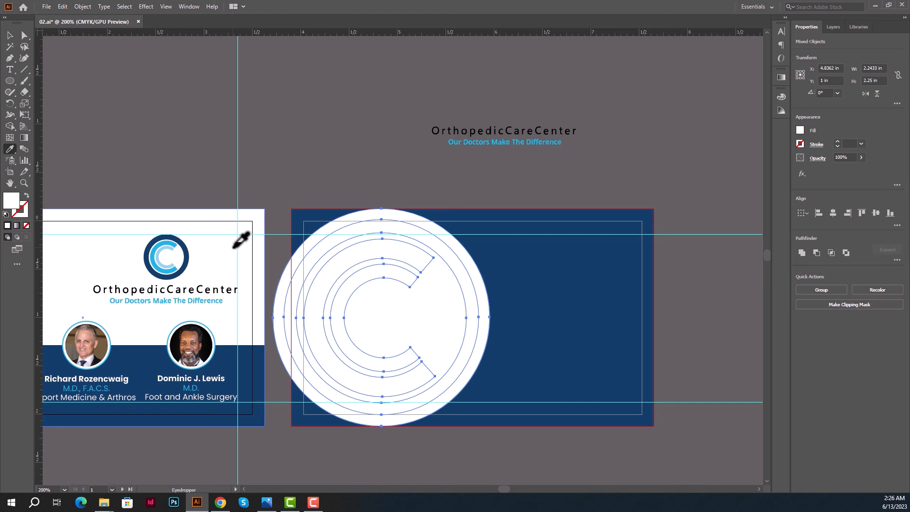
key(ctrl+z)
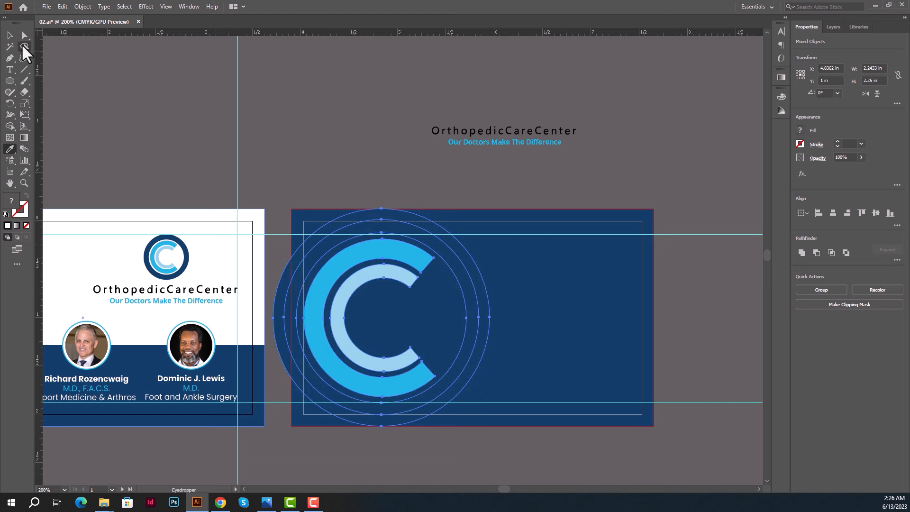
click(10, 36)
click(333, 133)
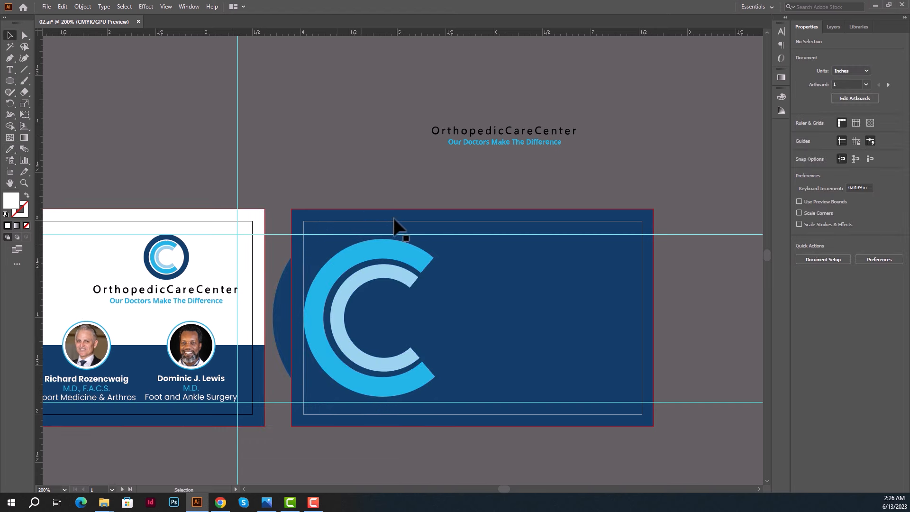
click(282, 289)
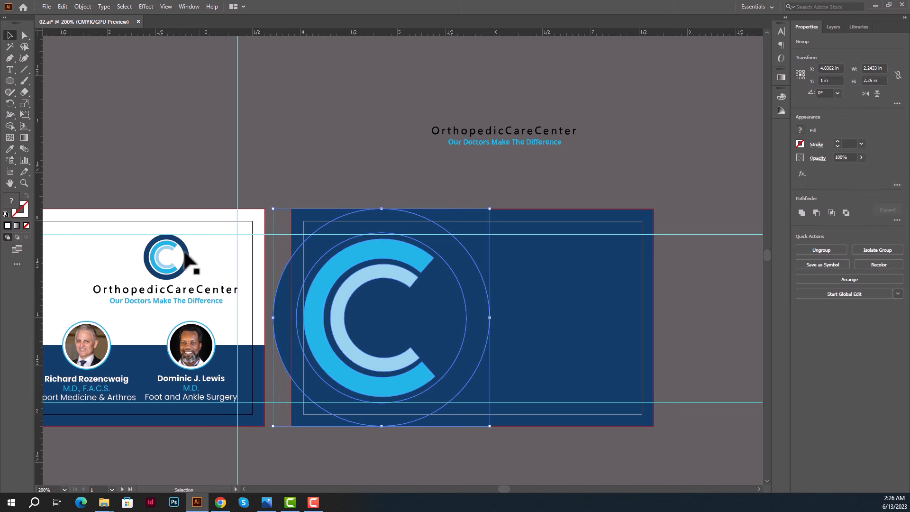
click(10, 148)
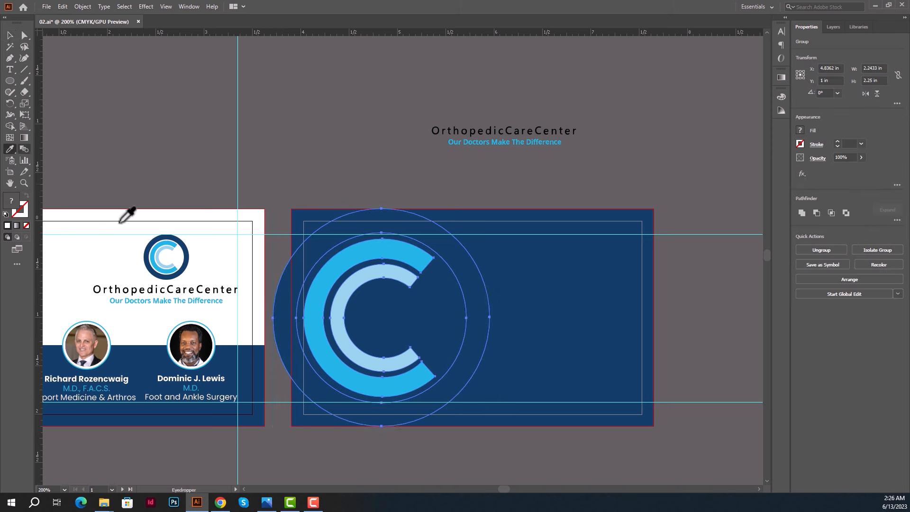
click(170, 247)
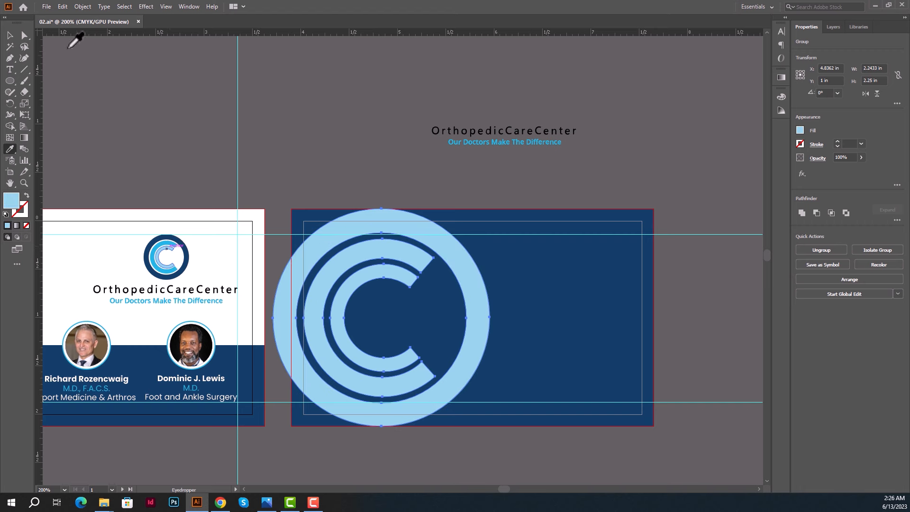
click(10, 36)
click(249, 106)
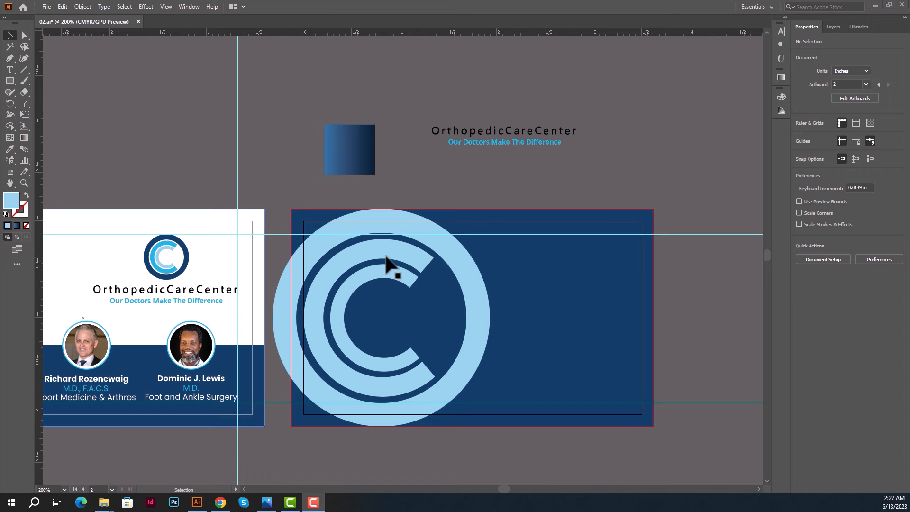
click(391, 252)
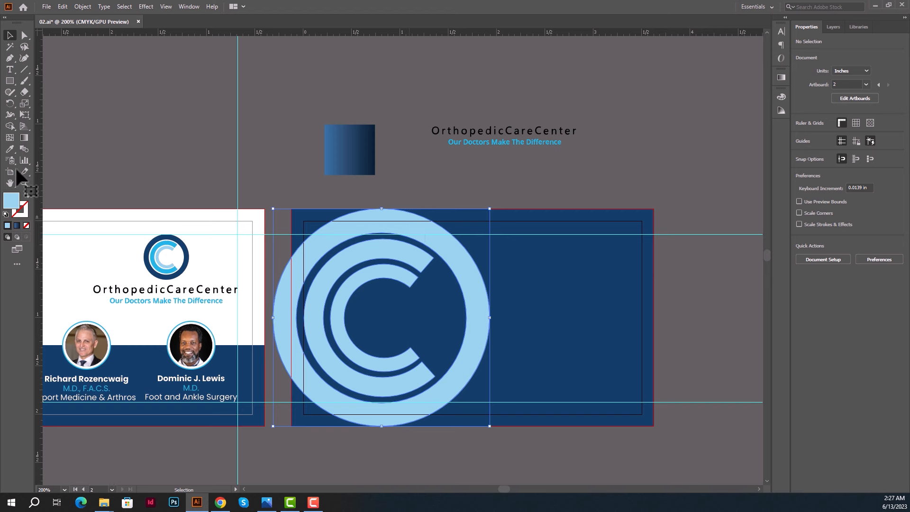
Sample the square's blue gradient onto the C logo and run it diagonally from dark to light.
click(10, 148)
click(357, 152)
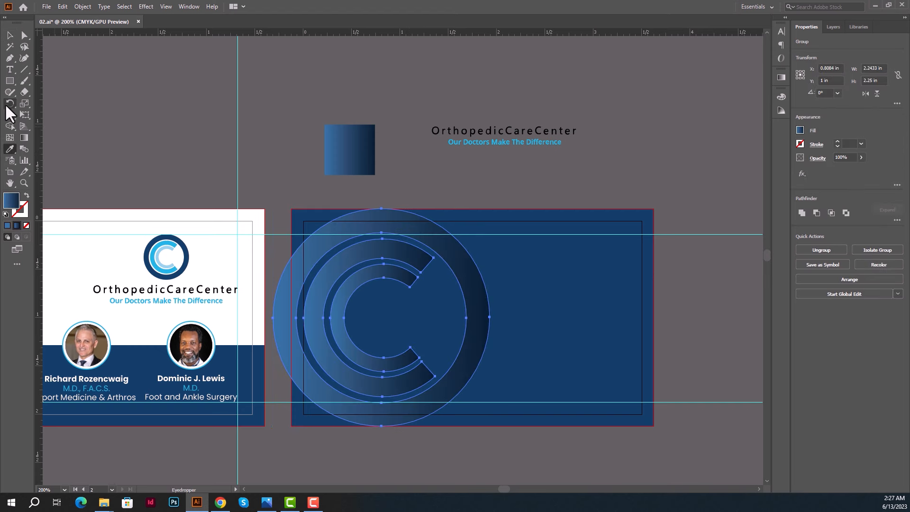
click(23, 138)
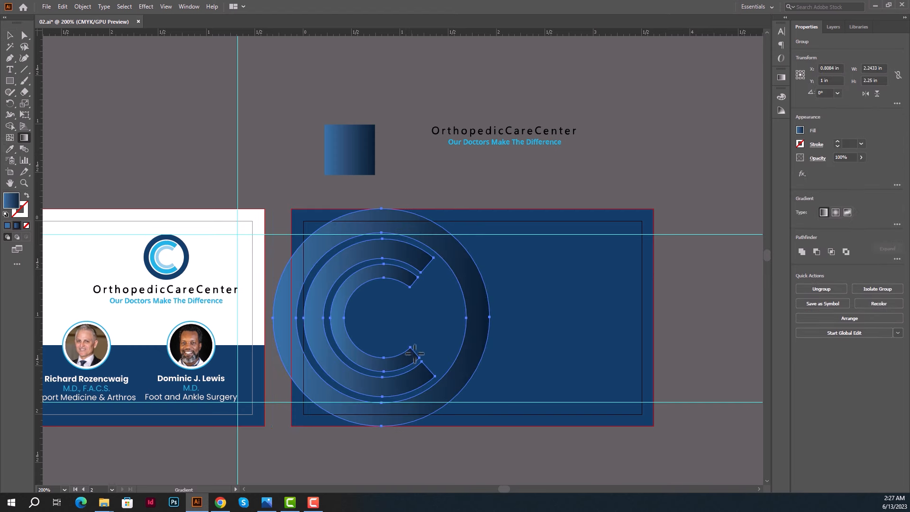
drag(438, 408, 356, 277)
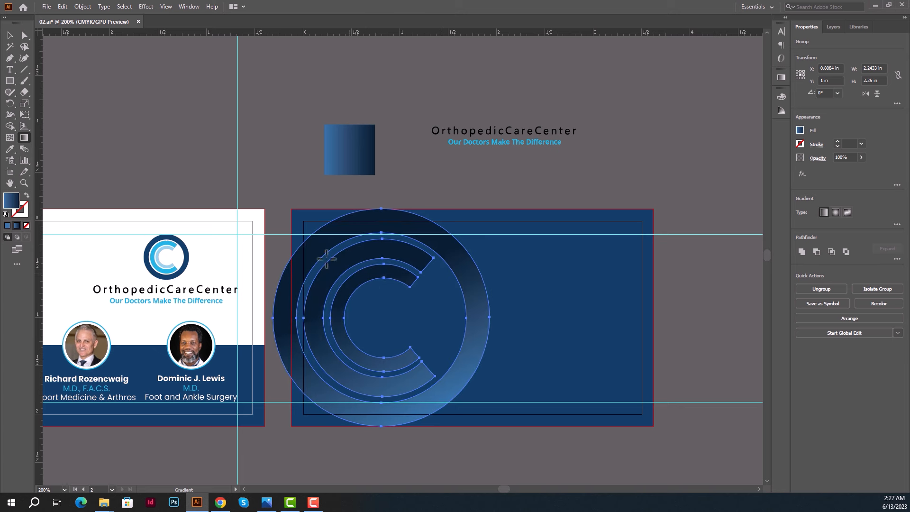
click(9, 35)
click(185, 125)
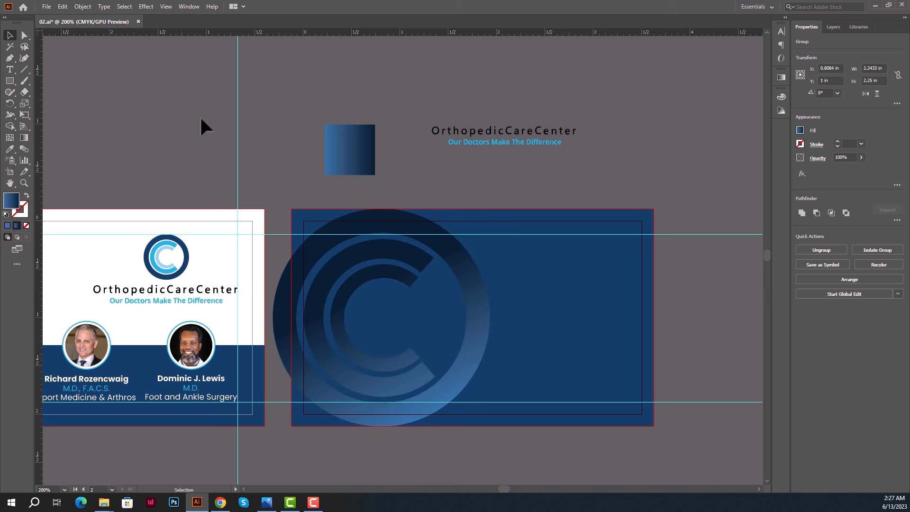
Move the OrthopedicCareCenter name and tagline to the back card's bottom right, nudged slightly up.
click(526, 138)
drag(526, 138, 579, 386)
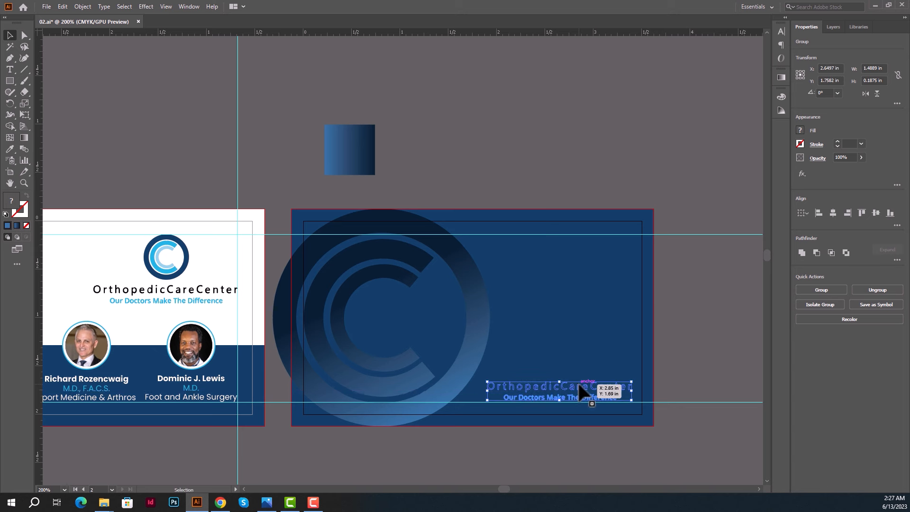
key(Up)
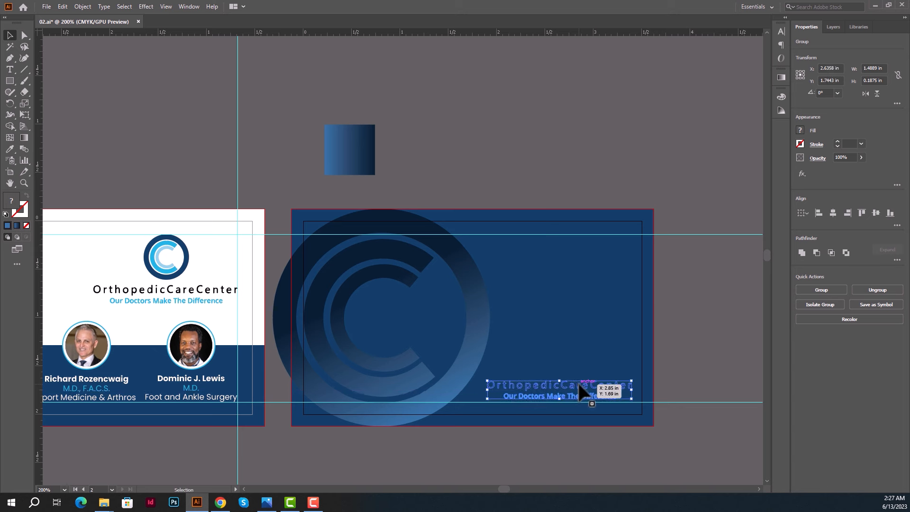
click(578, 332)
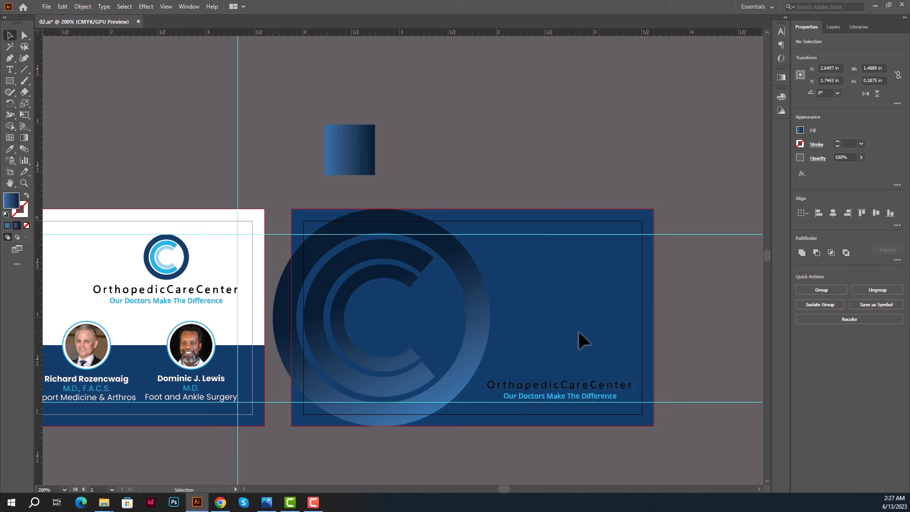
Turn the OrthopedicCareCenter company name white using the Eyedropper on the left card.
click(597, 392)
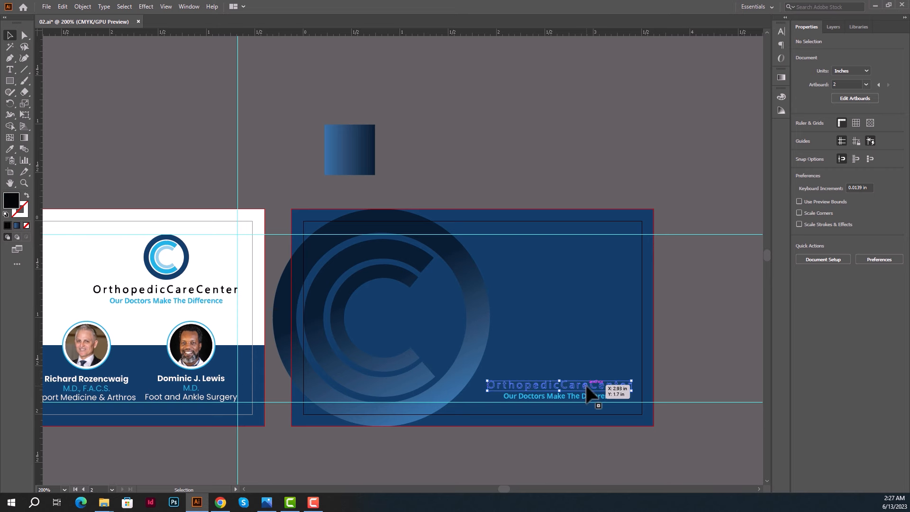
key(i)
click(103, 263)
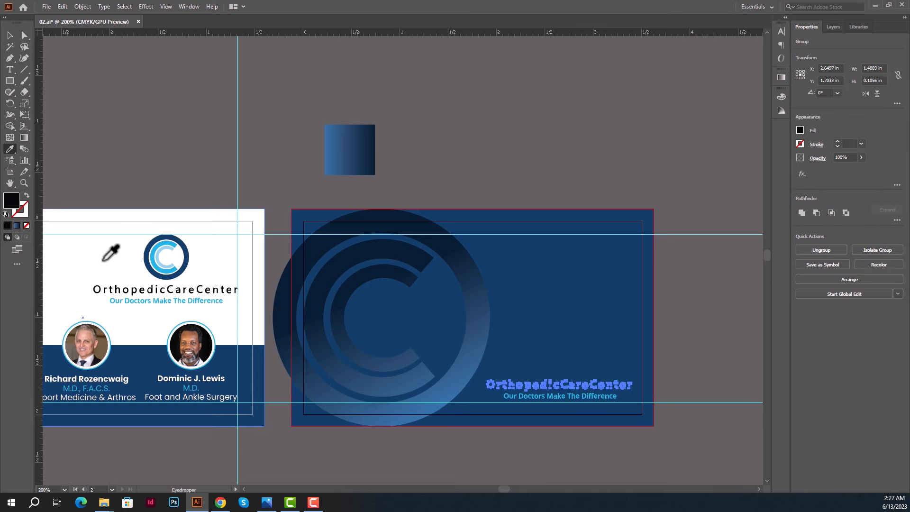
click(9, 35)
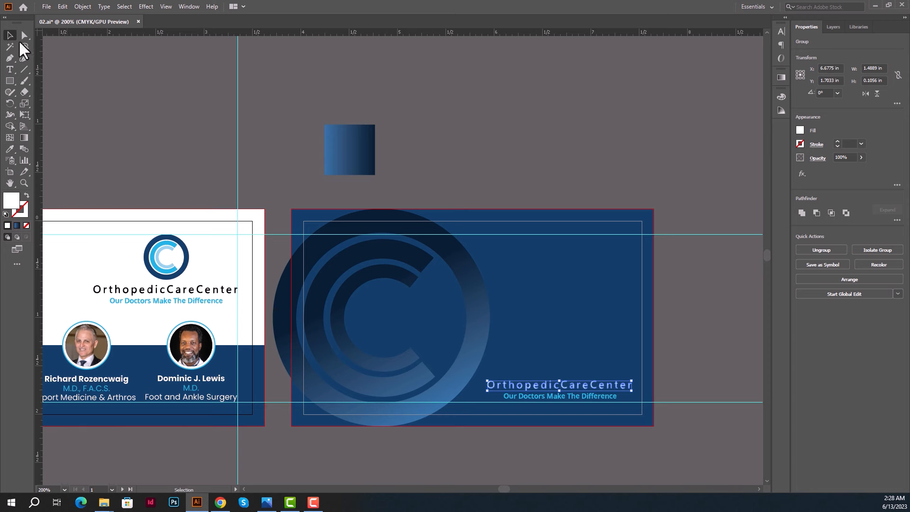
click(215, 132)
drag(279, 158, 398, 154)
Hide the guides, centre both cards in view, and save 02.ai.
scroll(382, 154, down, 1)
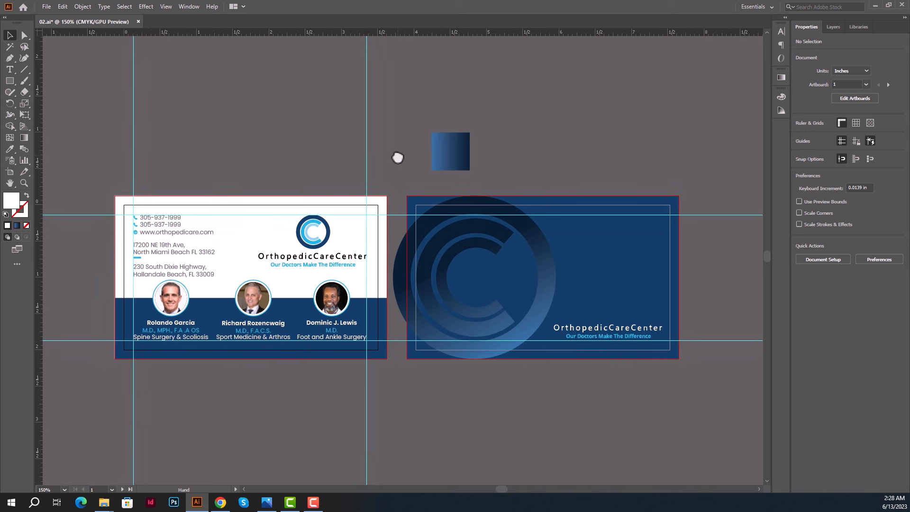
right_click(301, 103)
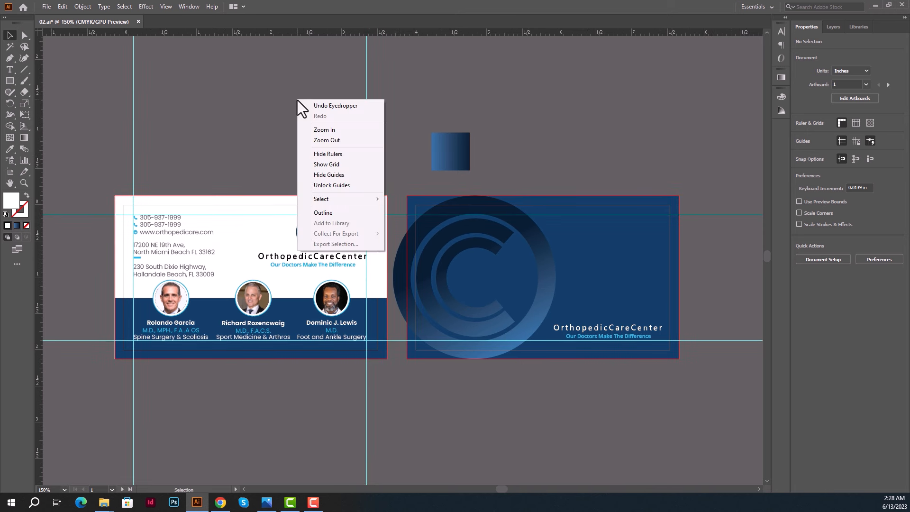
click(338, 179)
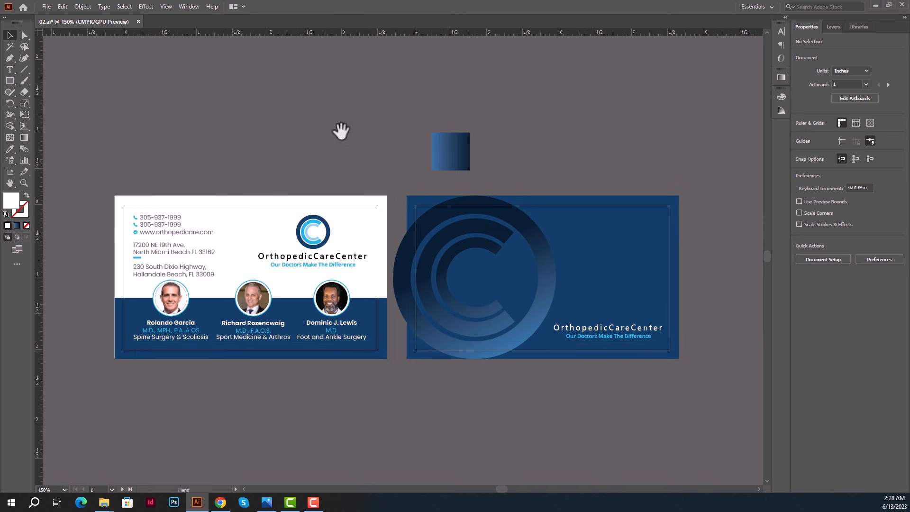
drag(342, 132, 351, 123)
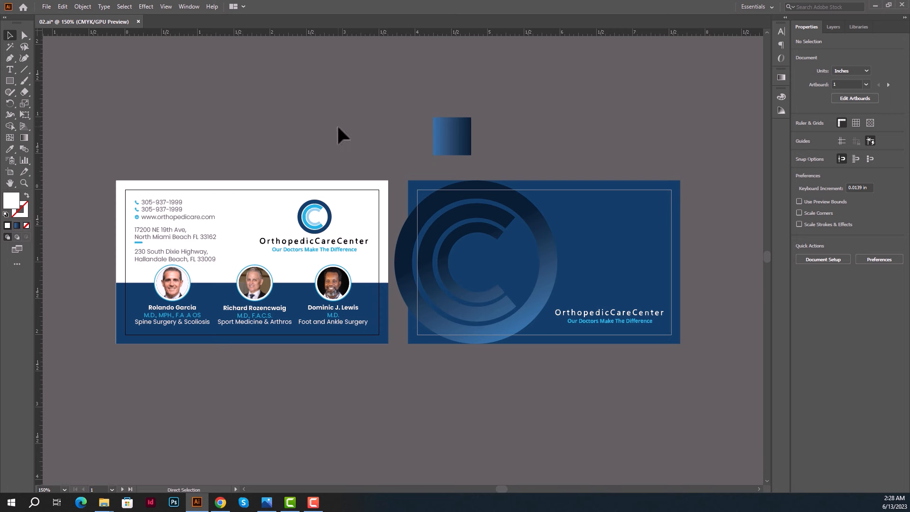
key(ctrl+s)
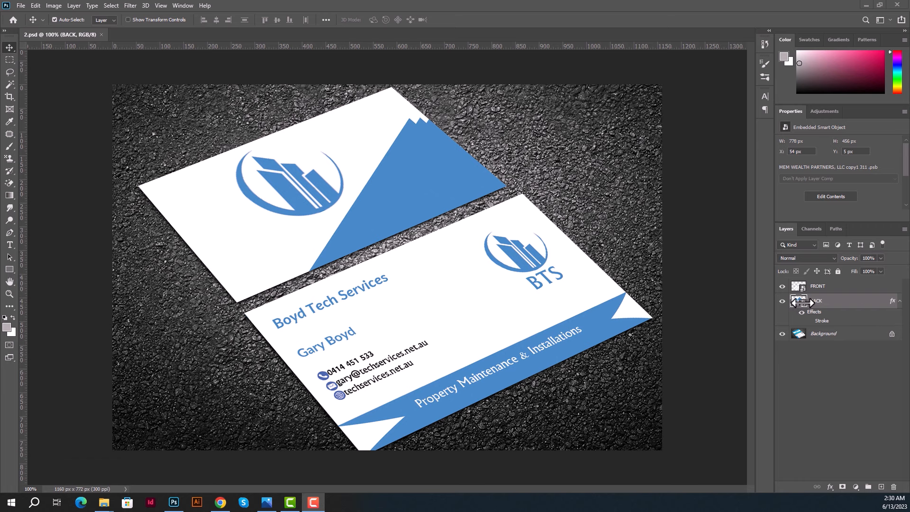
Open the BACK smart object in 2.psd and place page 2 of the card design file.
click(802, 304)
double_click(803, 306)
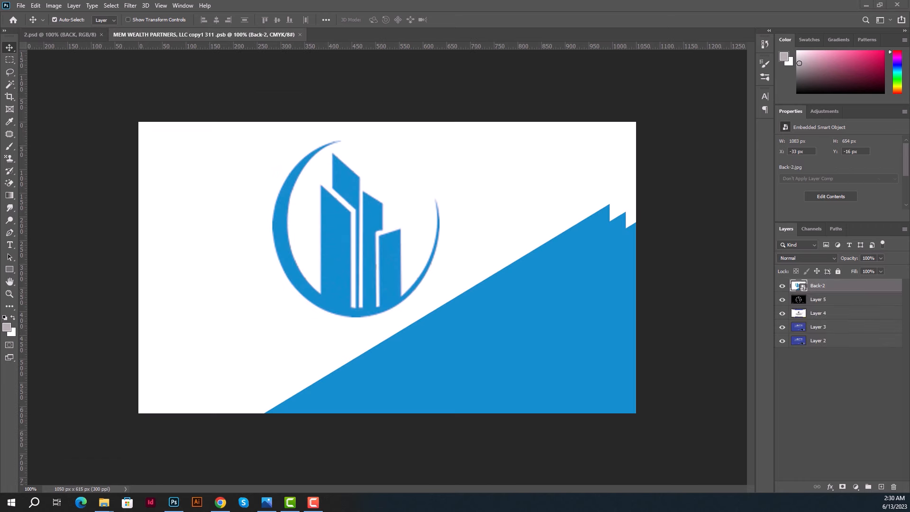
drag(262, 329, 416, 291)
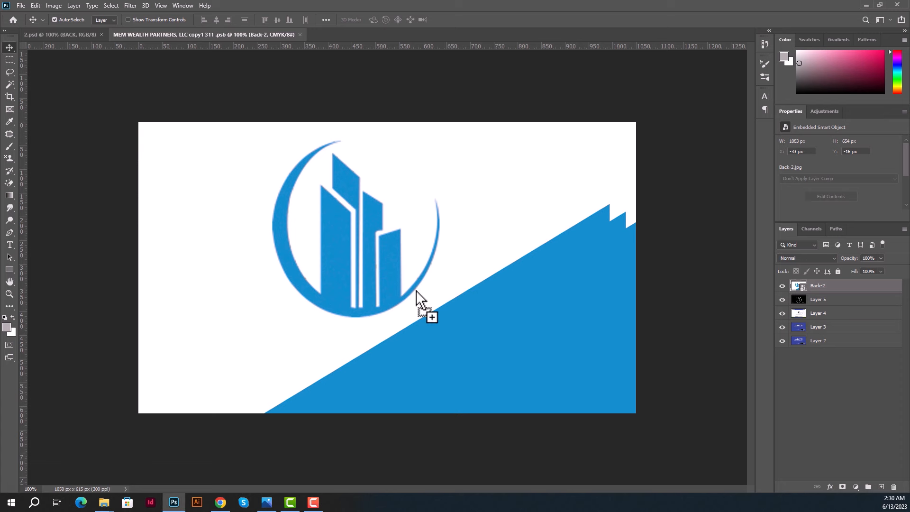
click(446, 179)
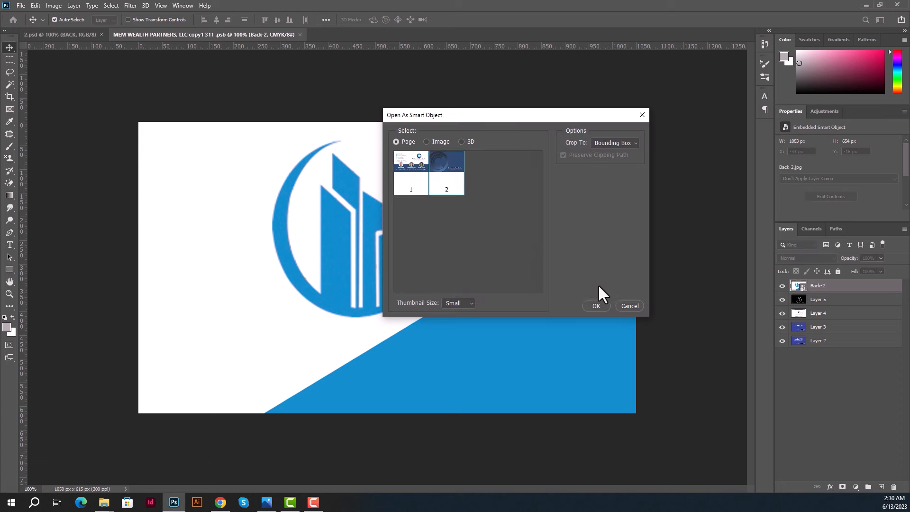
click(596, 306)
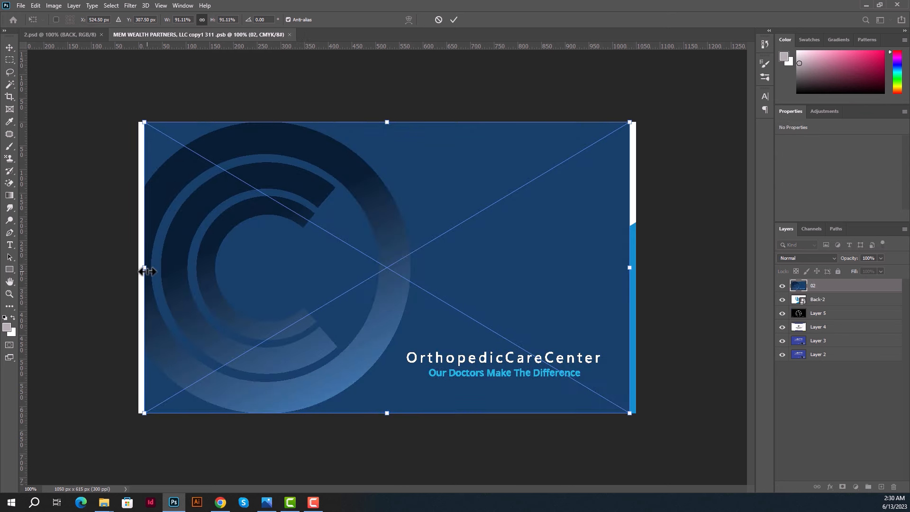
Stretch the placed back design to fill the canvas width, commit, save, and return to 2.psd.
drag(144, 271, 139, 268)
drag(631, 269, 637, 269)
key(Return)
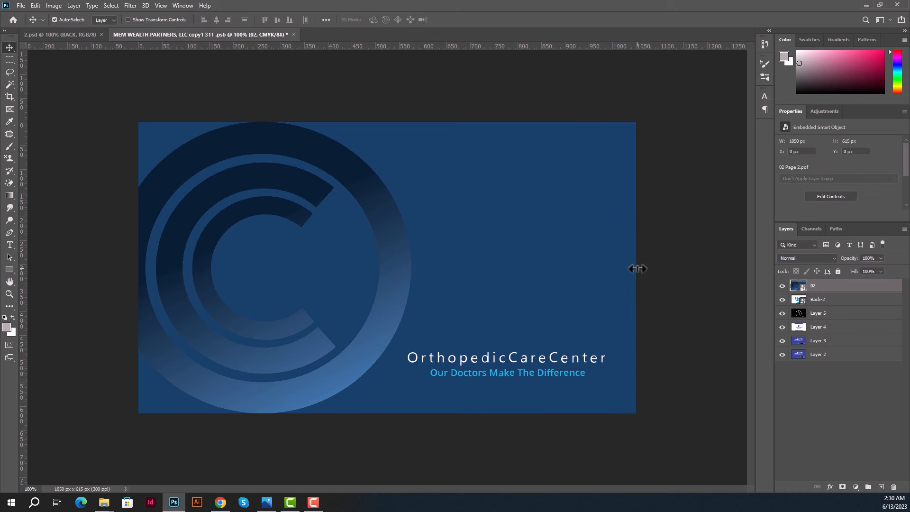
key(ctrl+s)
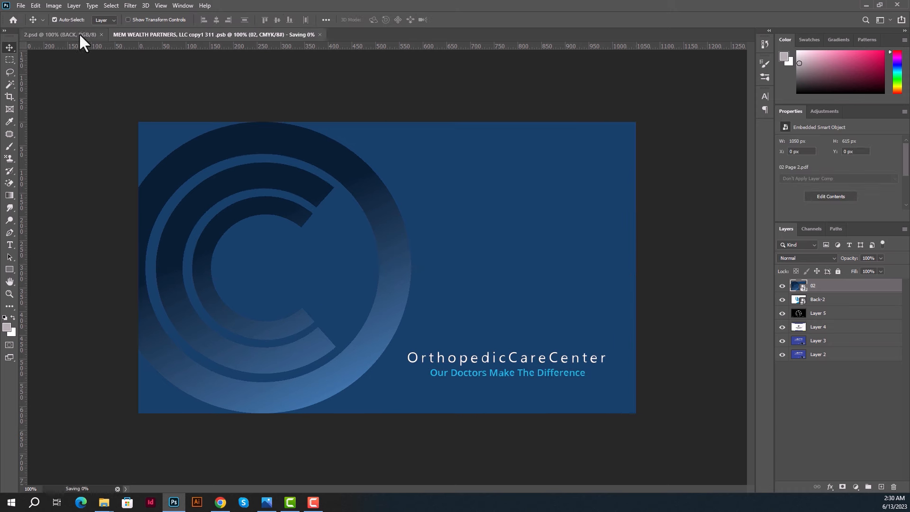
click(77, 32)
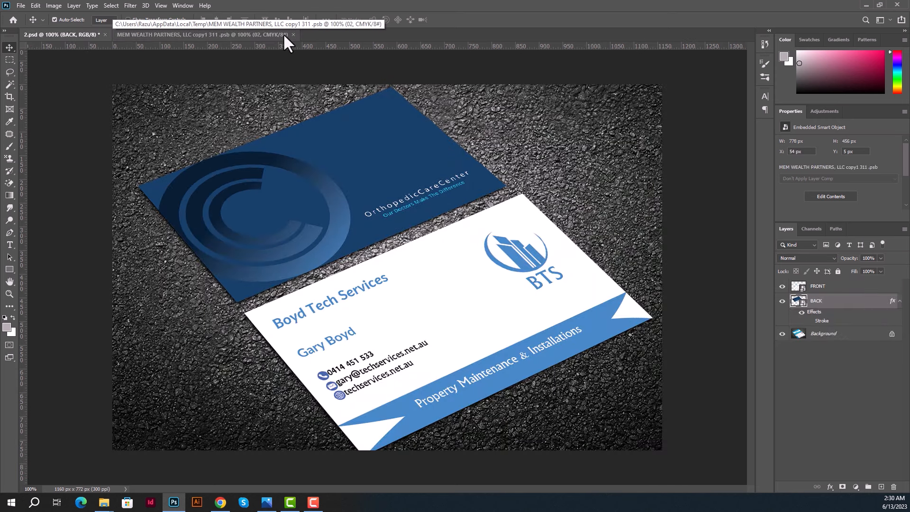
Open the FRONT smart object in 2.psd and place page 1 of the card design file.
click(802, 288)
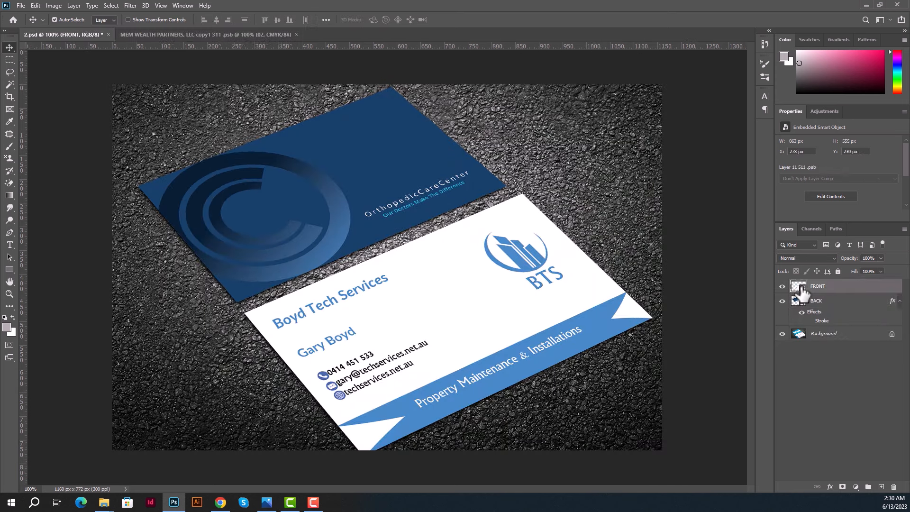
double_click(801, 288)
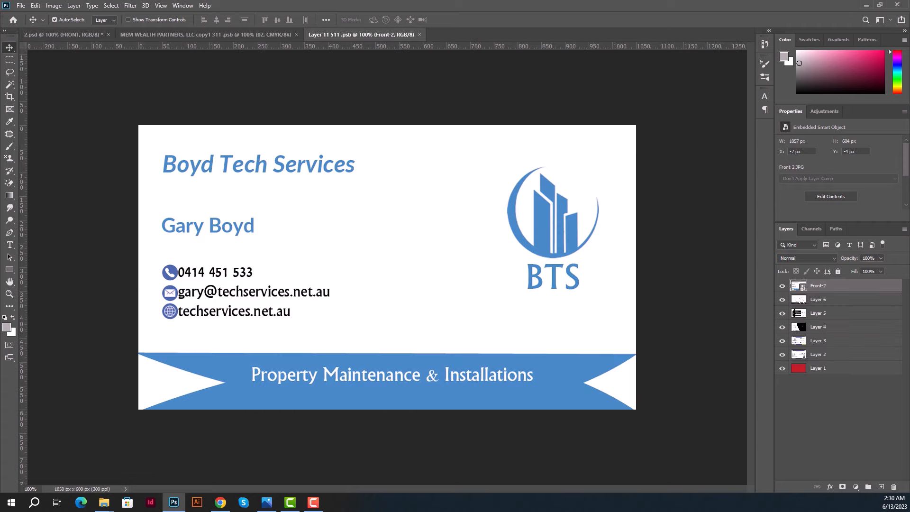
drag(909, 302, 336, 301)
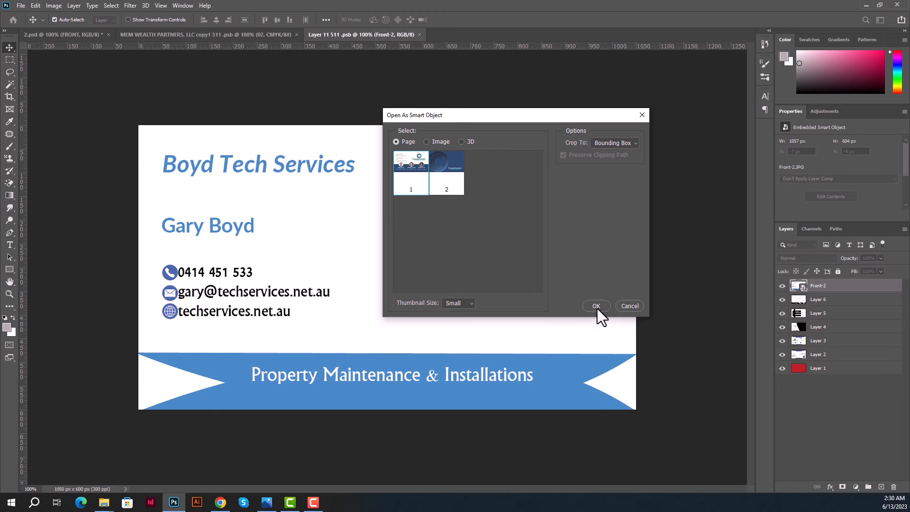
click(597, 308)
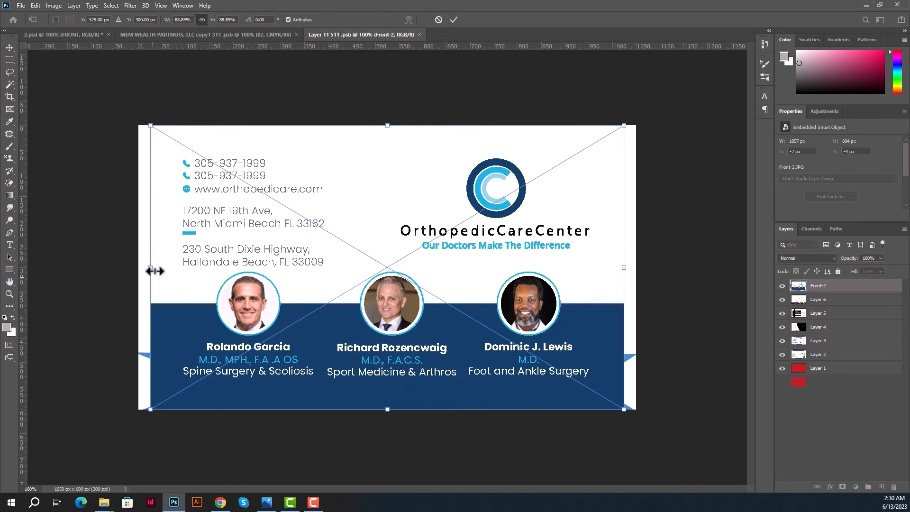
Stretch the front design to the full canvas width, commit, save, and return to 2.psd.
drag(151, 270, 140, 270)
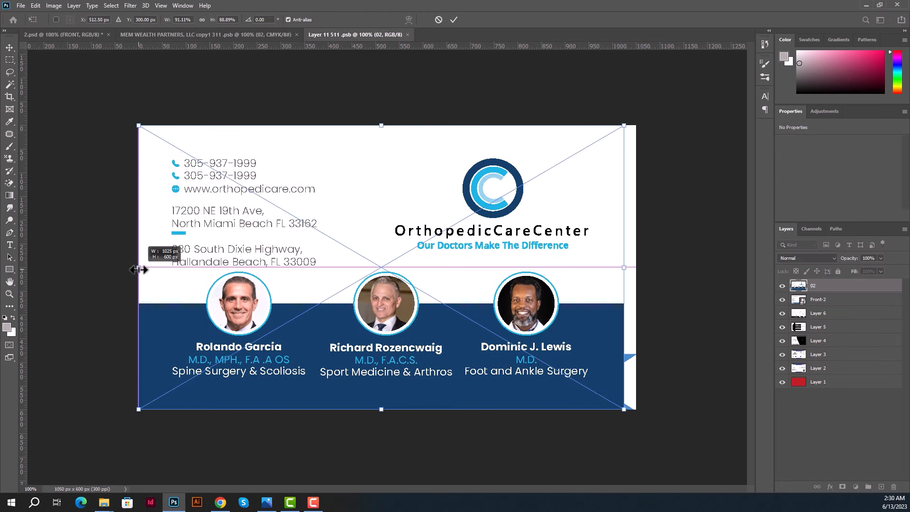
drag(624, 267, 636, 270)
key(Return)
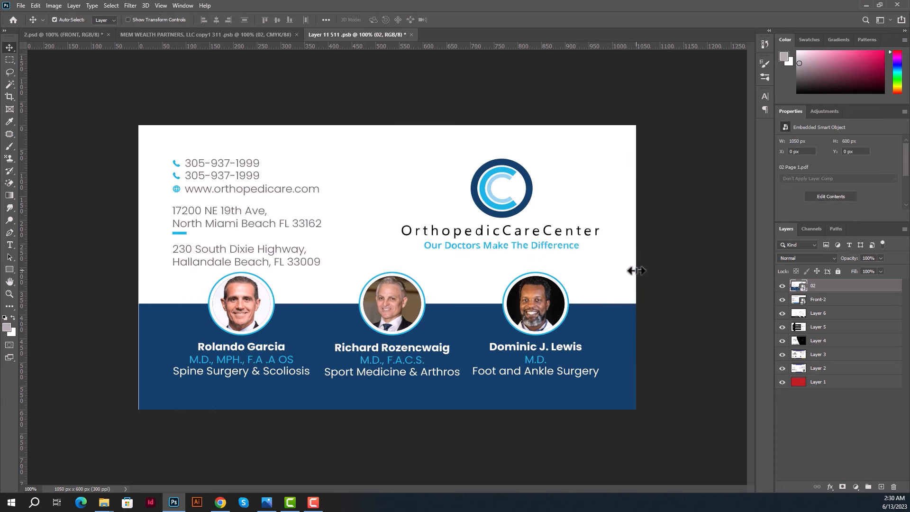
key(ctrl+s)
click(83, 35)
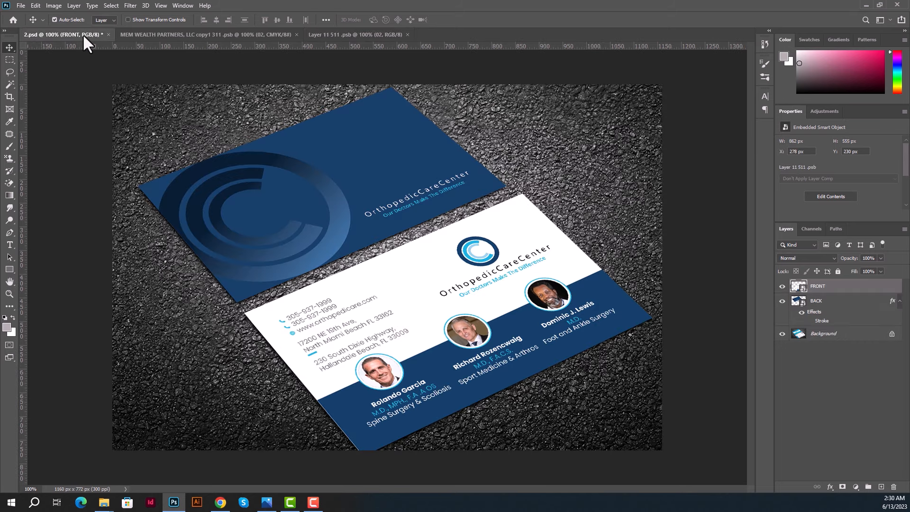